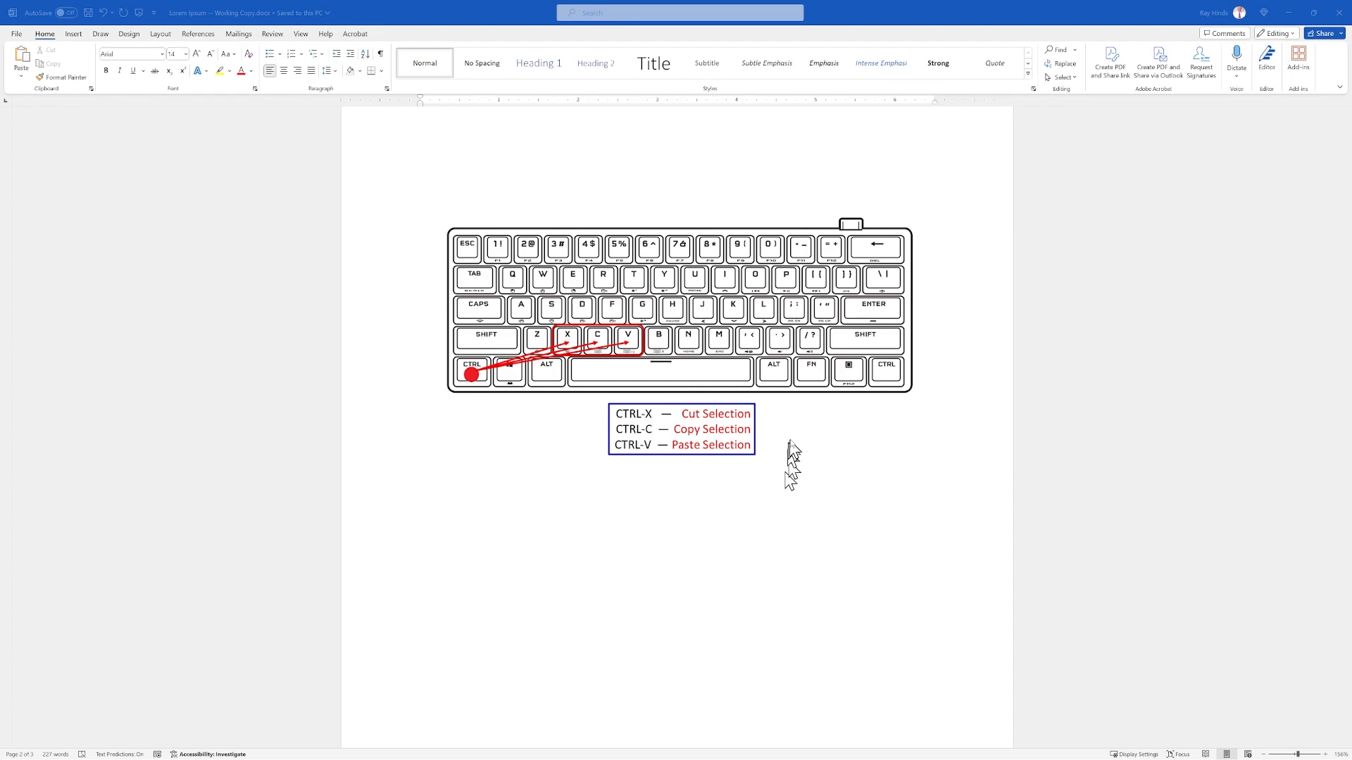
Move the "Eu noster platonem" paragraph with its trailing blank line to just above the "Cum cu case" paragraph.
click(822, 460)
scroll(814, 454, up, 10)
scroll(813, 454, up, 3)
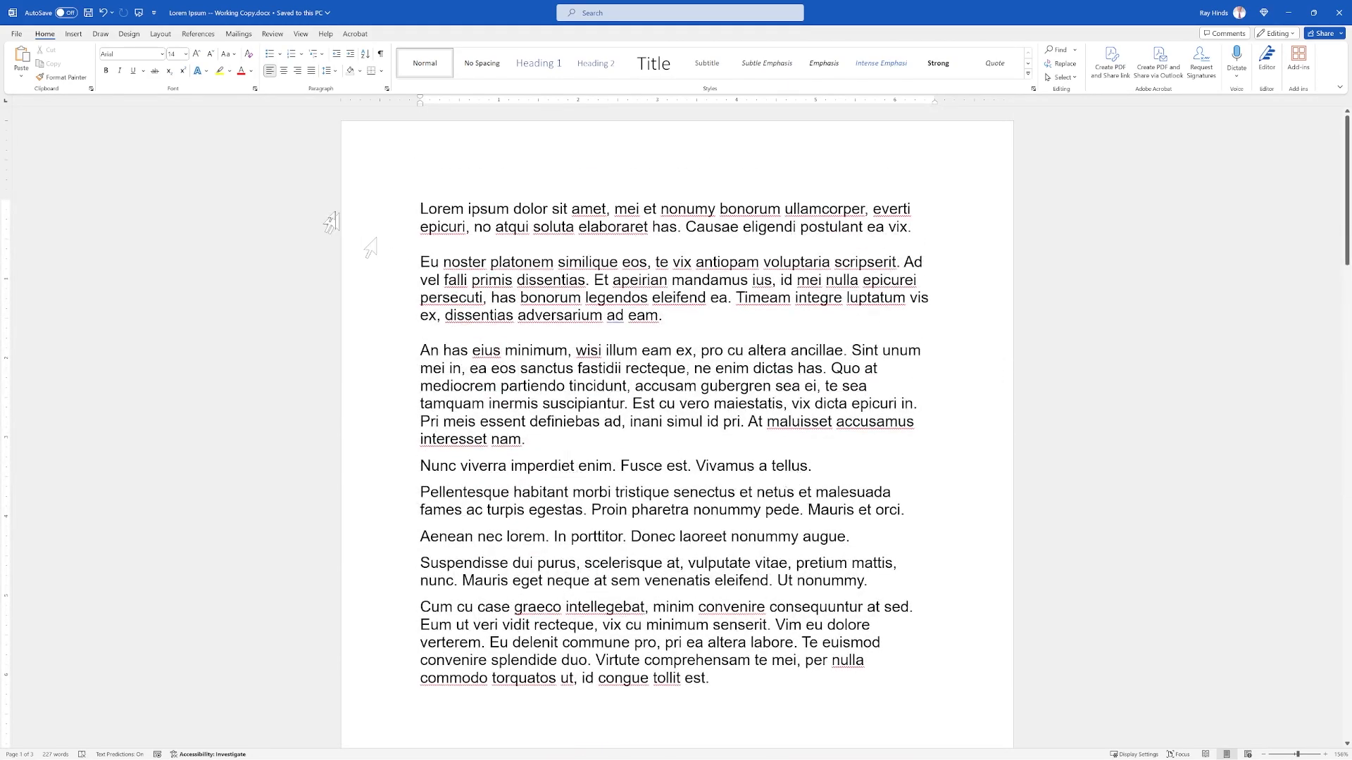
click(387, 263)
drag(381, 271, 379, 349)
key(ctrl+c)
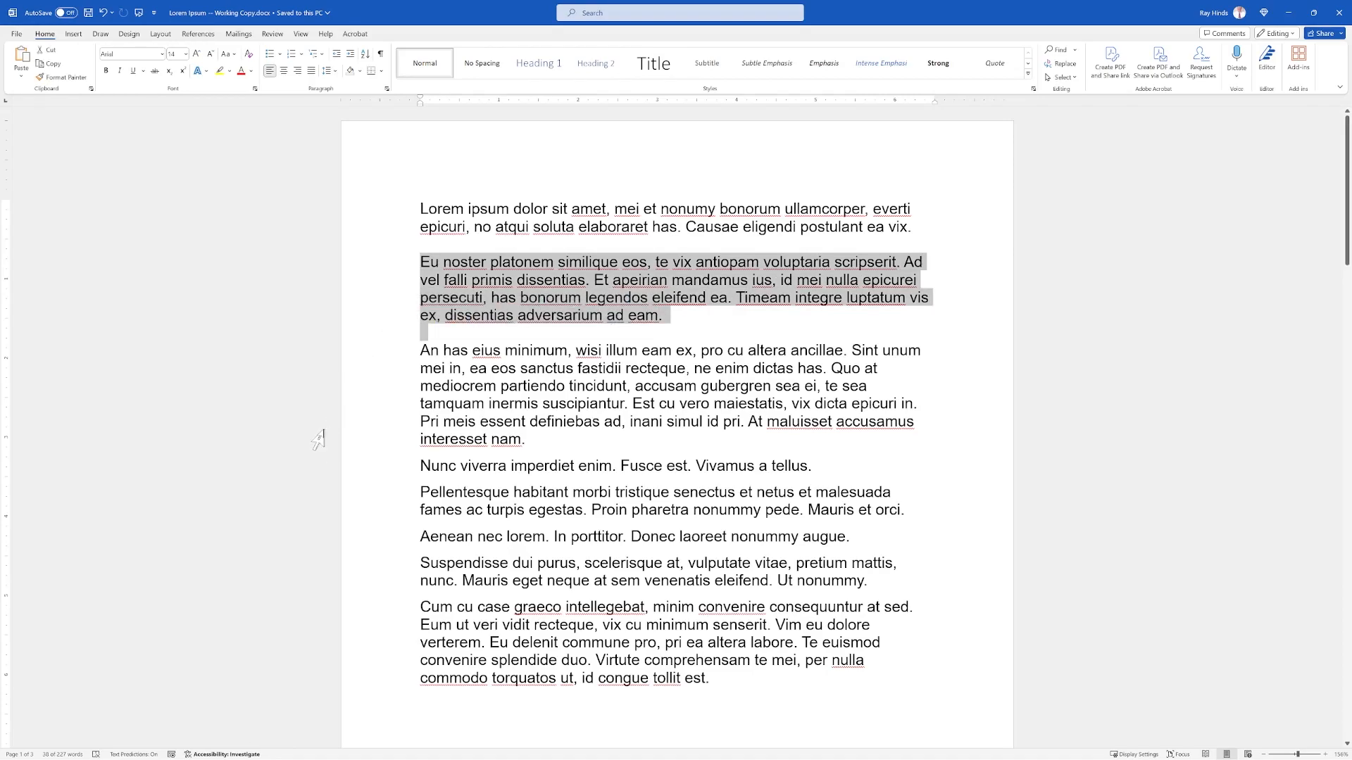
key(Delete)
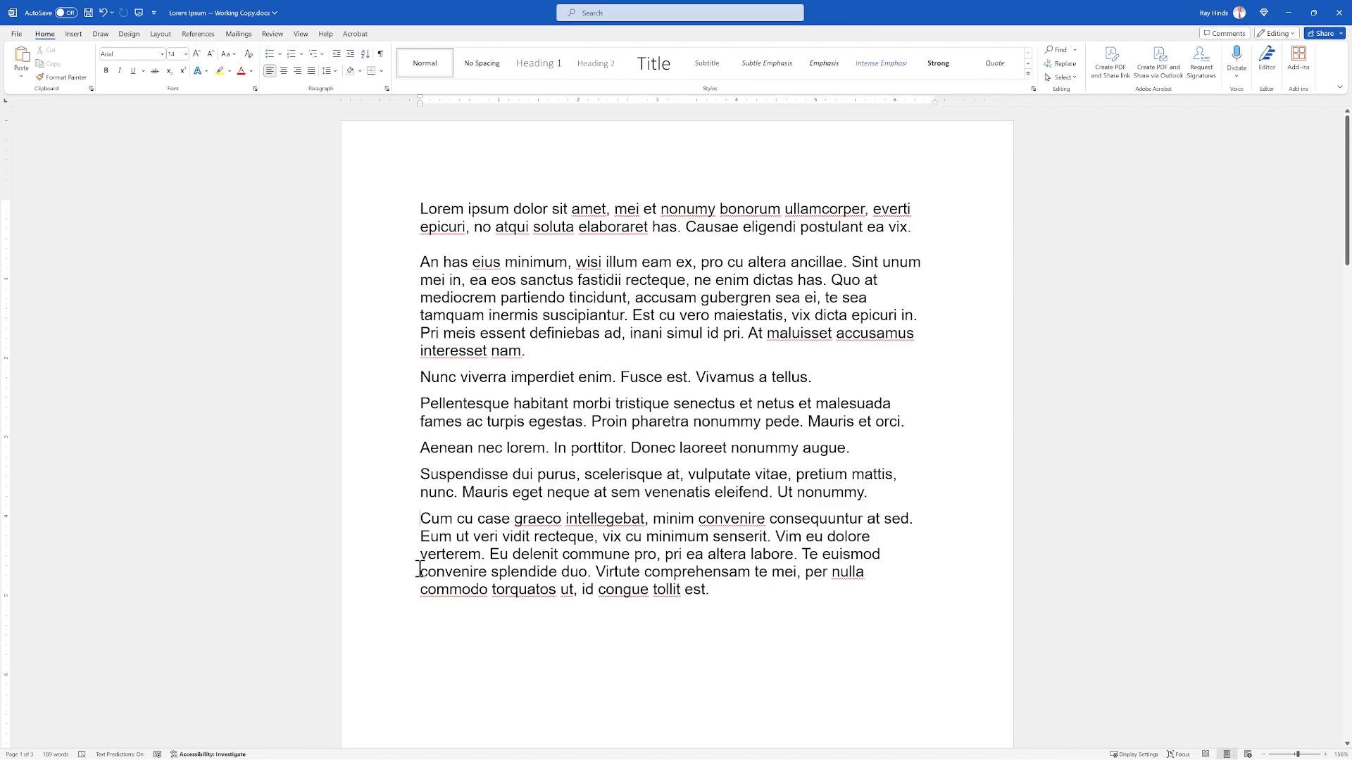
key(ctrl+v)
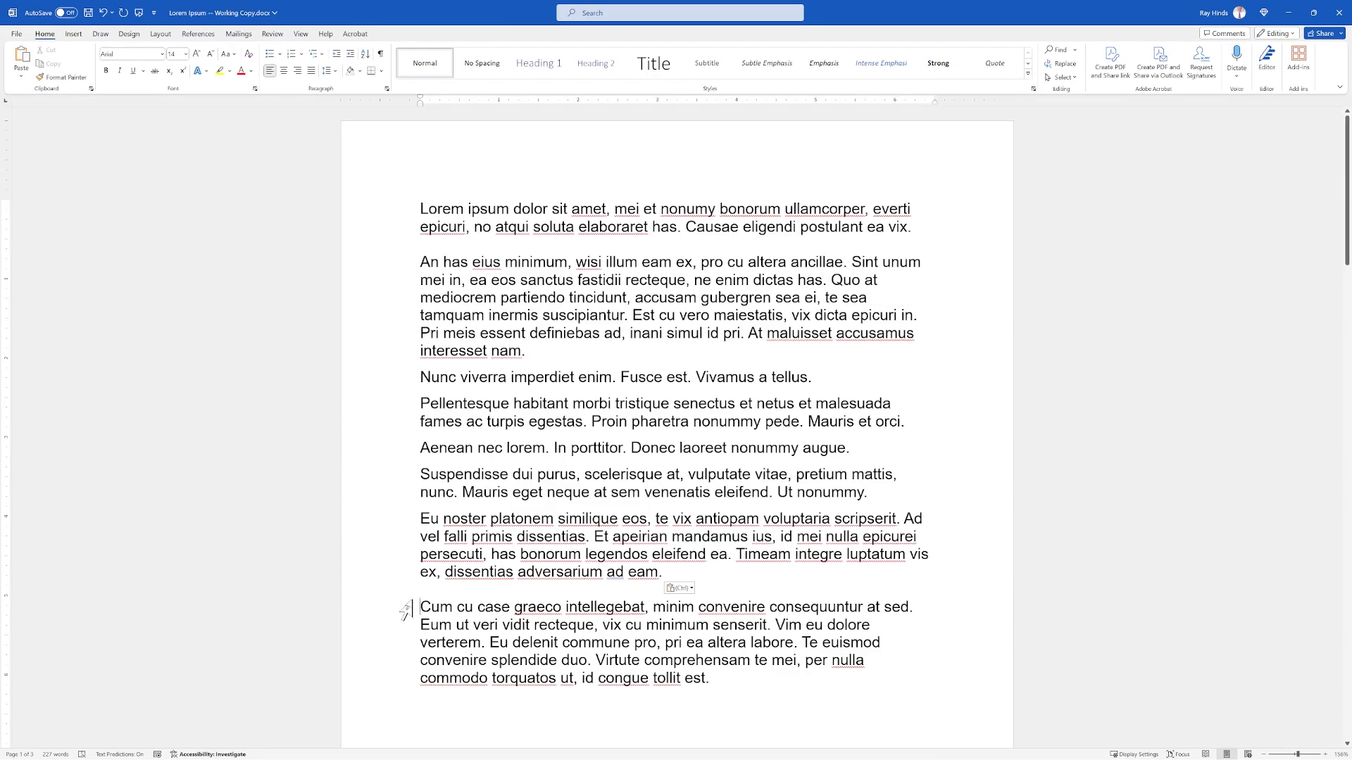
drag(421, 519, 452, 591)
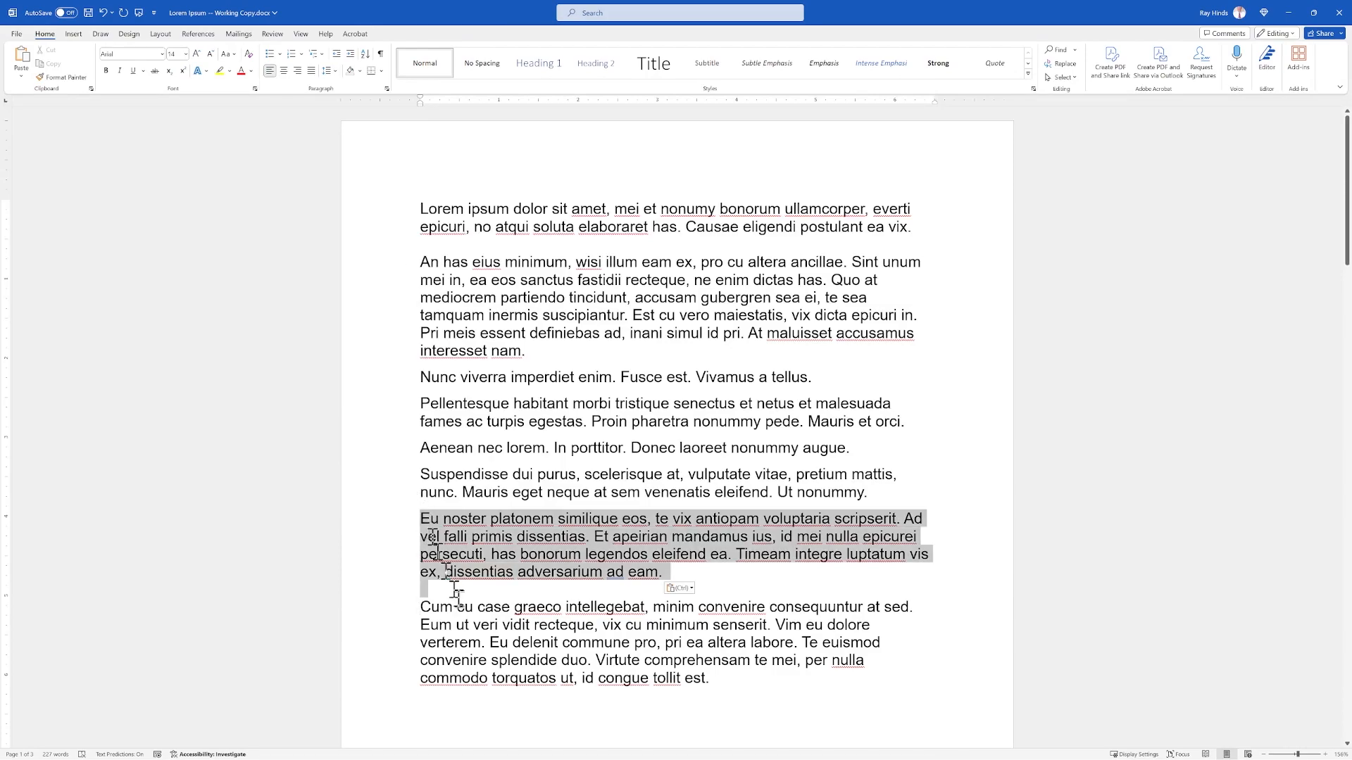
click(384, 603)
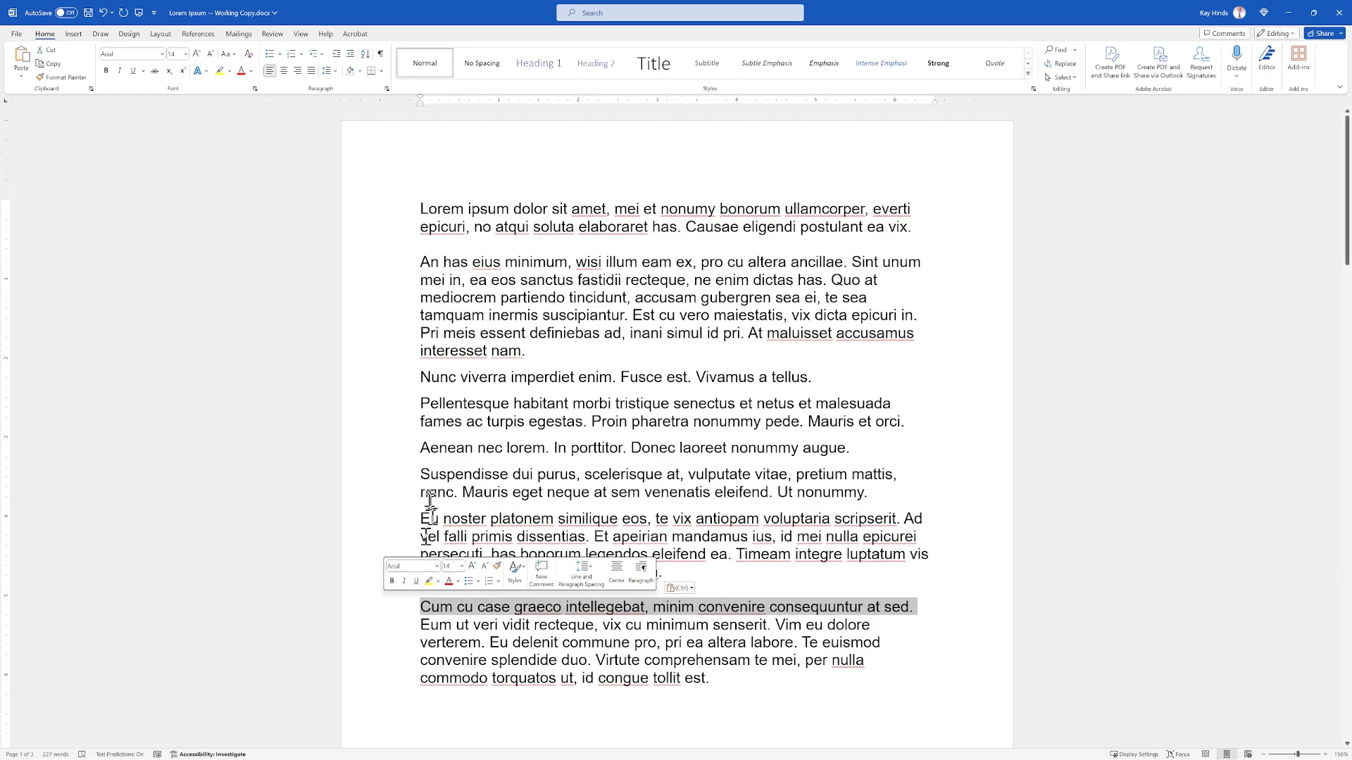
click(394, 450)
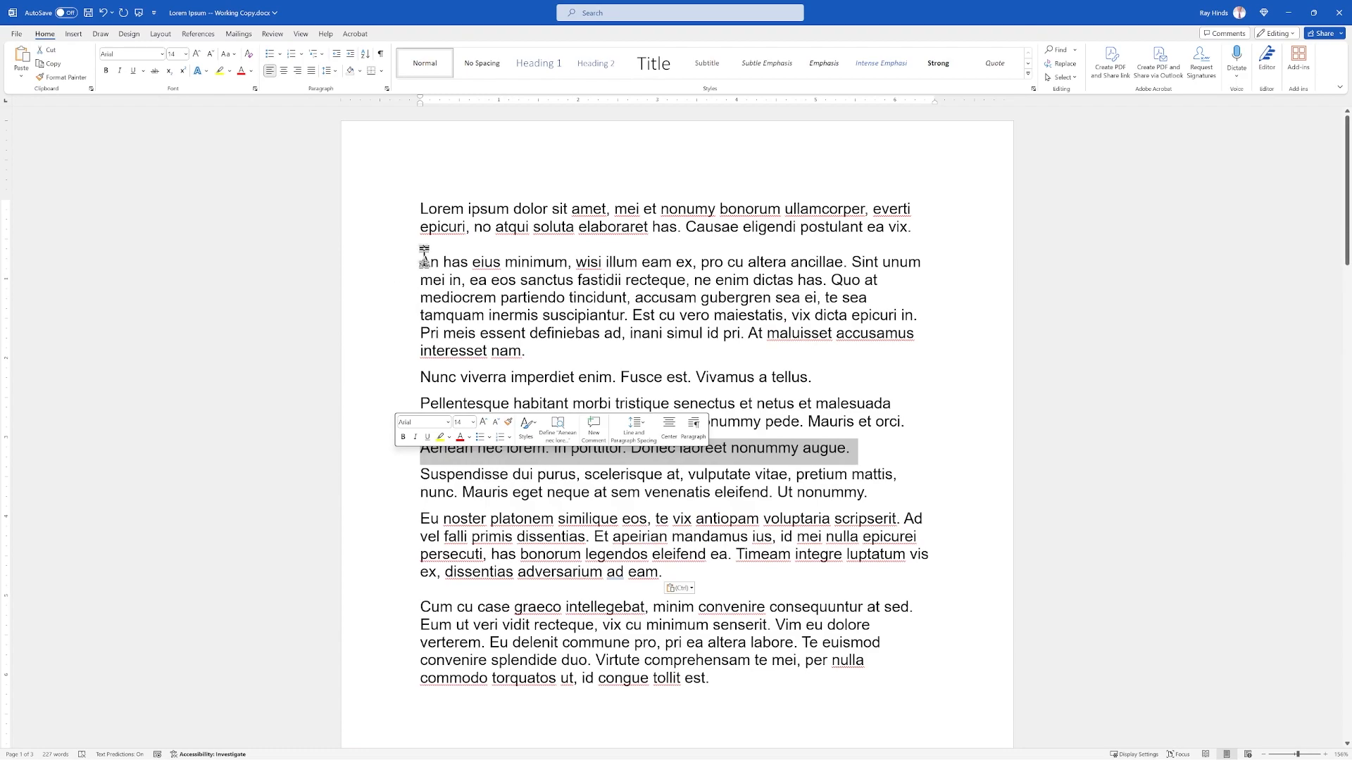
Copy the opening "Lorem ipsum dolor" paragraph together with the blank line below it.
drag(421, 210, 686, 243)
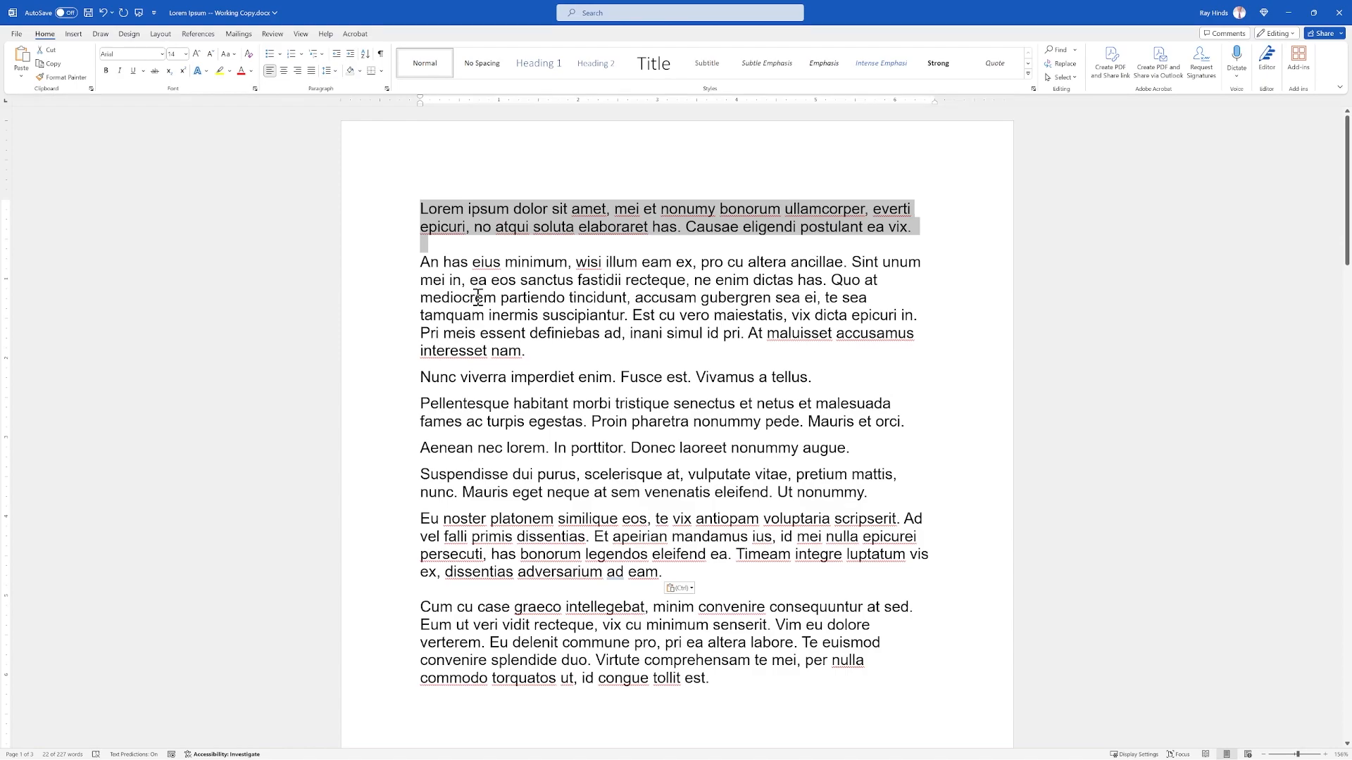
drag(425, 224, 428, 229)
key(ctrl+c)
Check the clipboard history, and paste the copied "Lorem ipsum" paragraph just above the "Suspendisse dui purus" paragraph.
scroll(485, 352, down, 3)
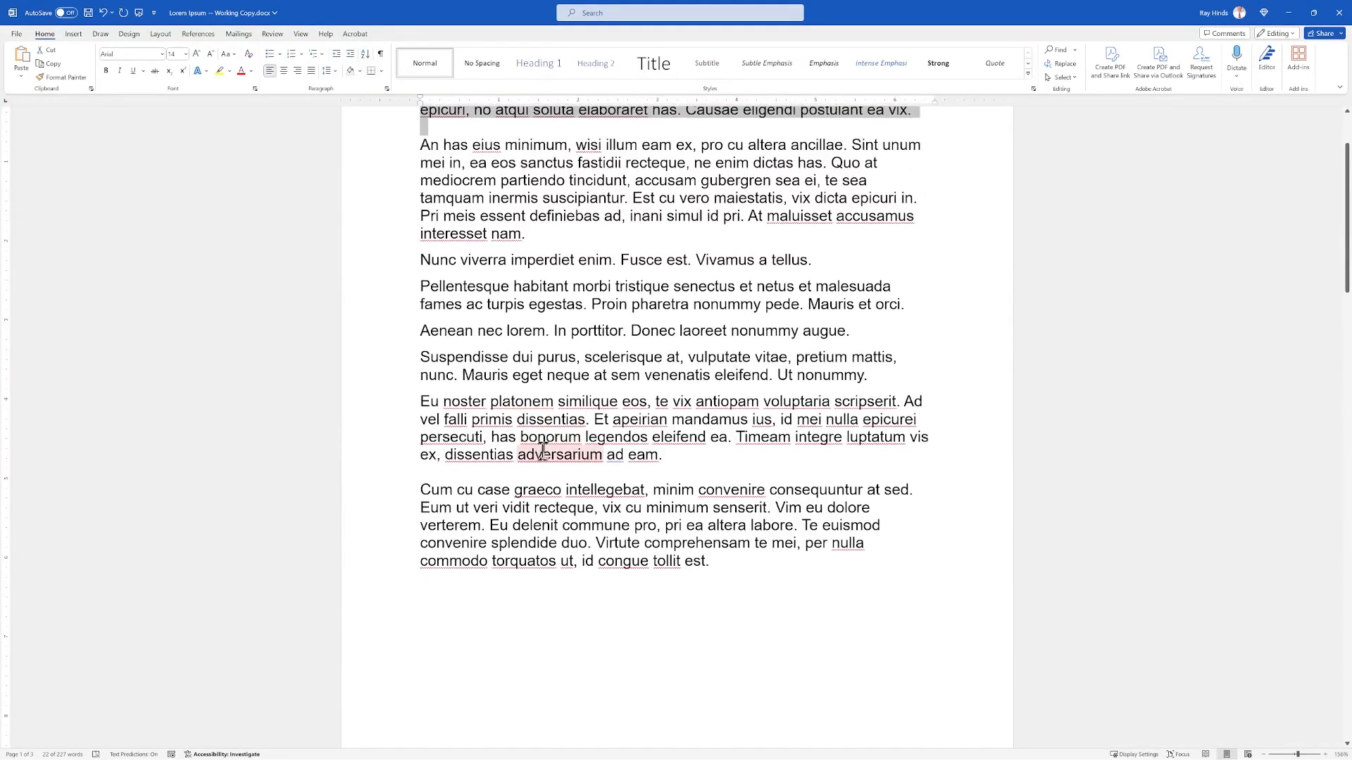
scroll(564, 400, up, 1)
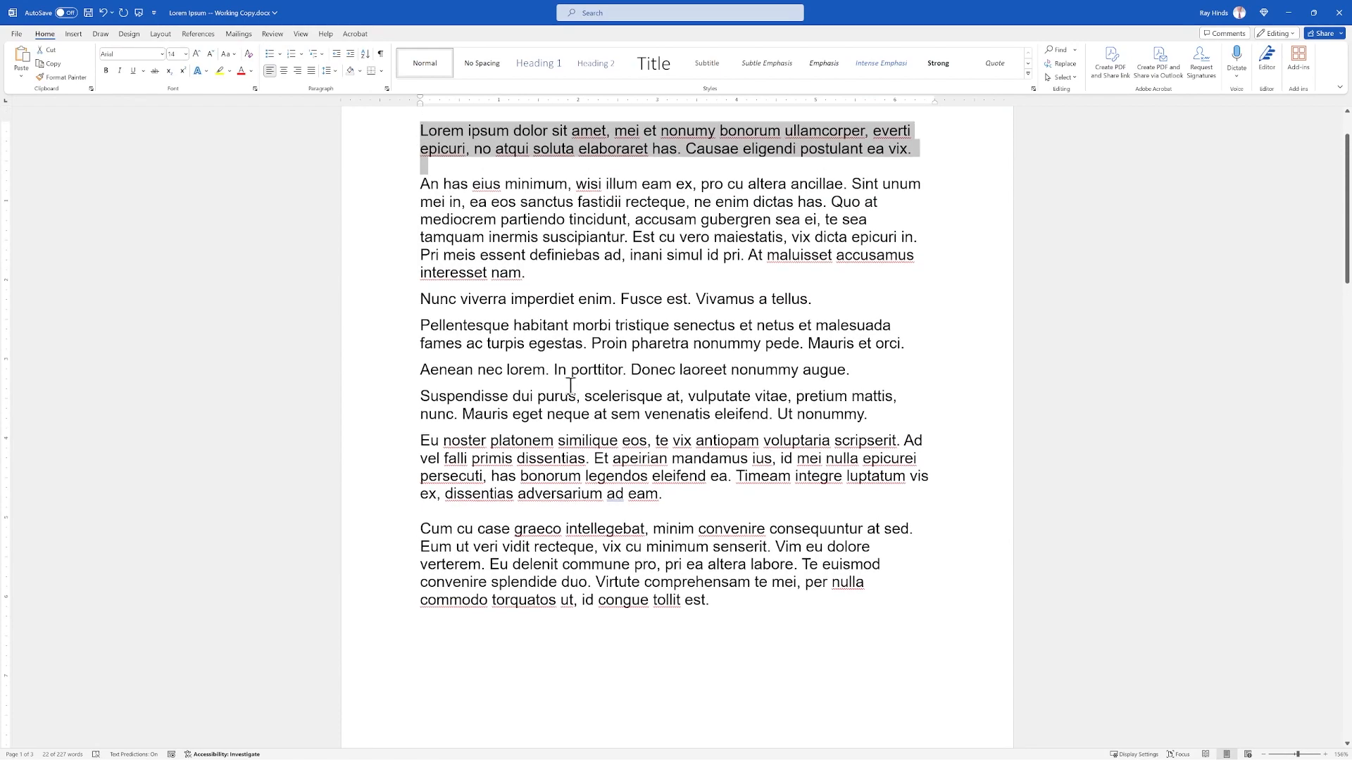
key(super+v)
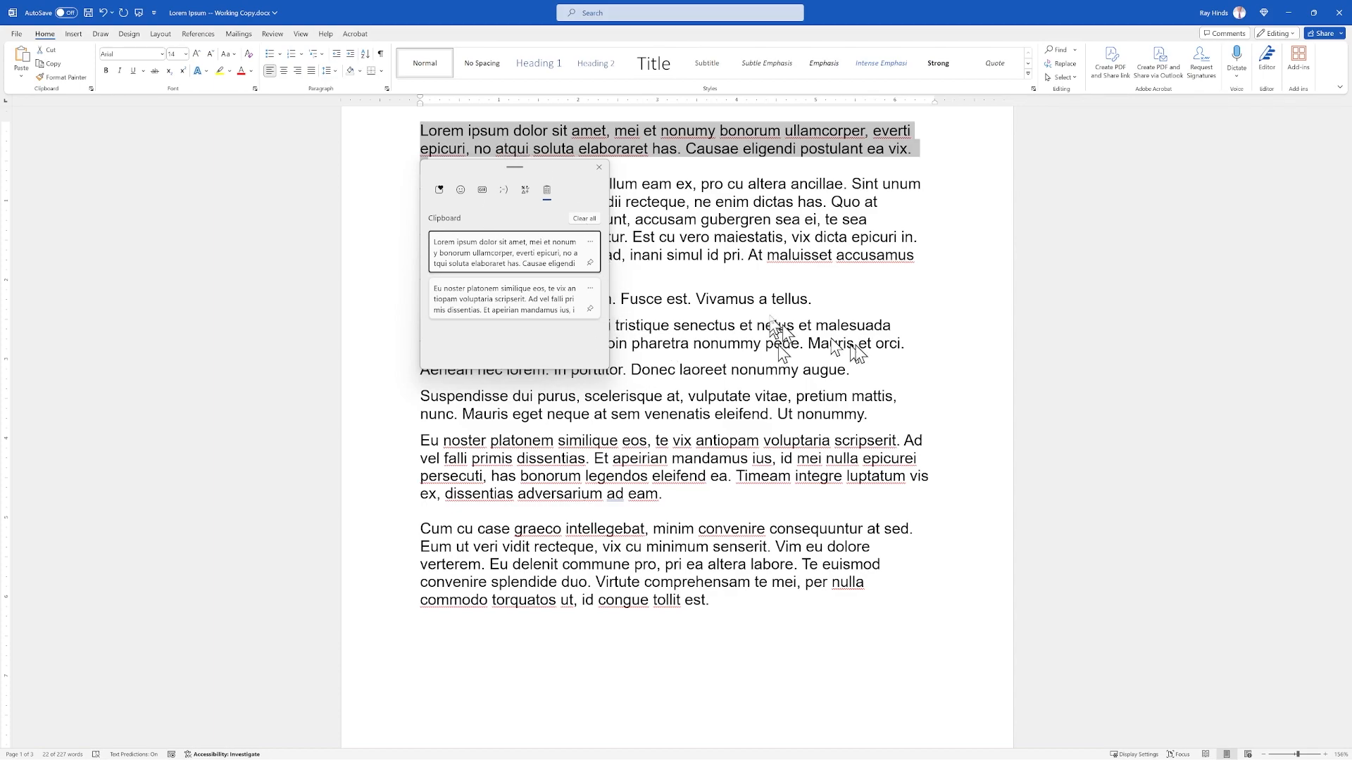
click(599, 171)
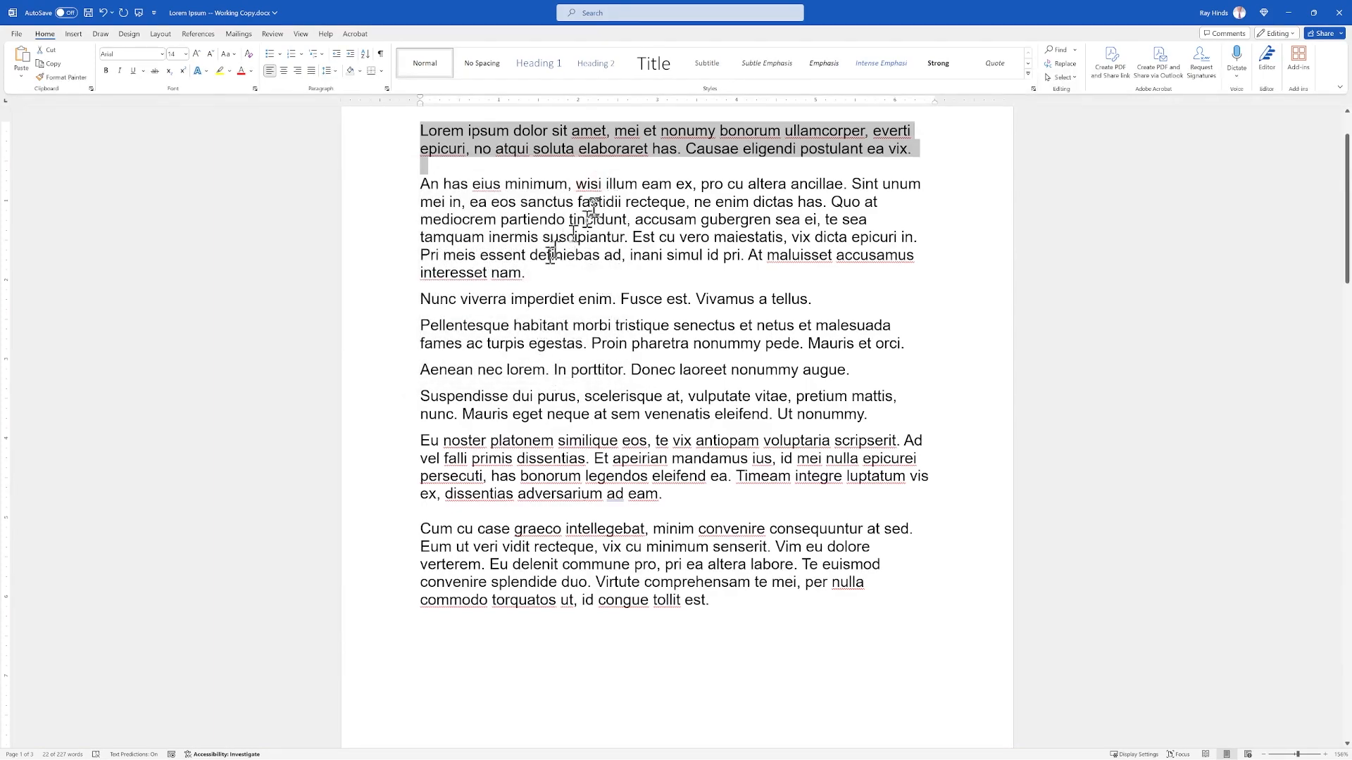
click(421, 370)
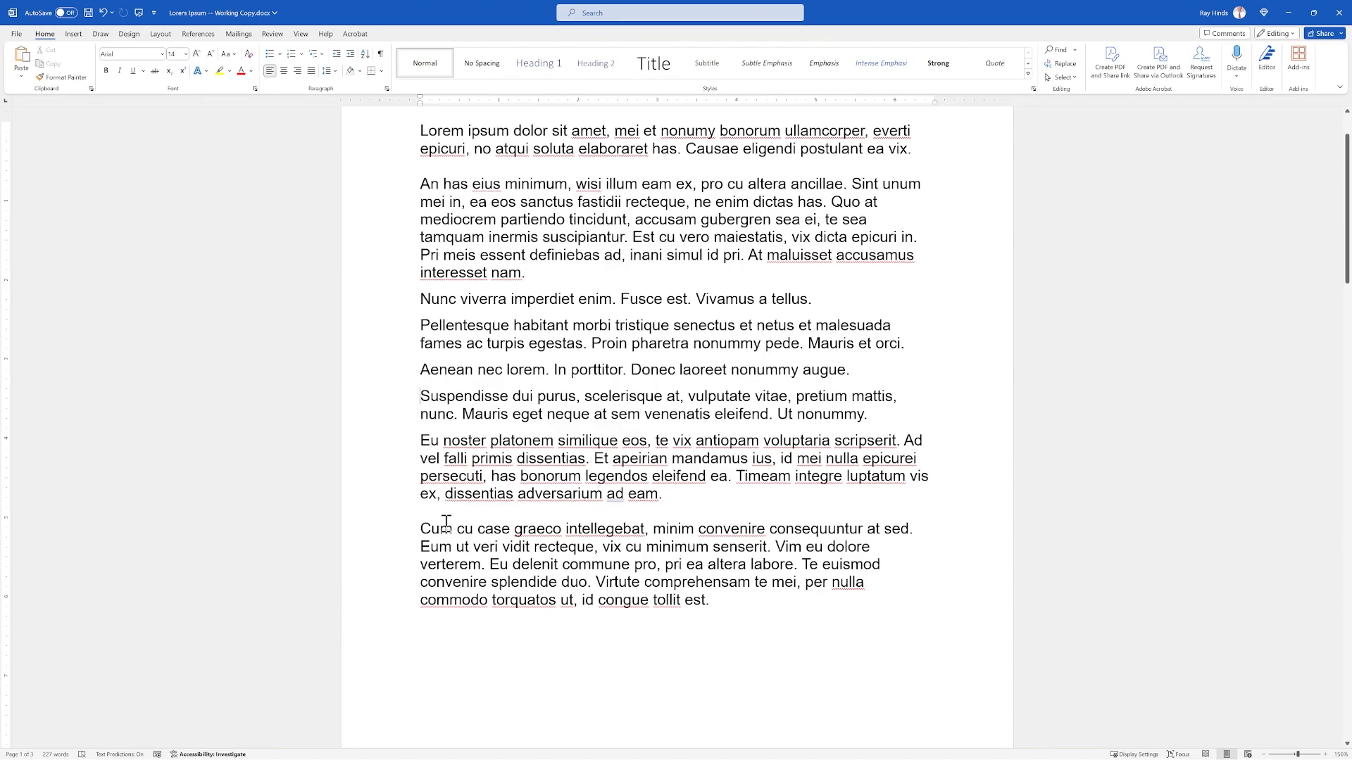
key(ctrl+v)
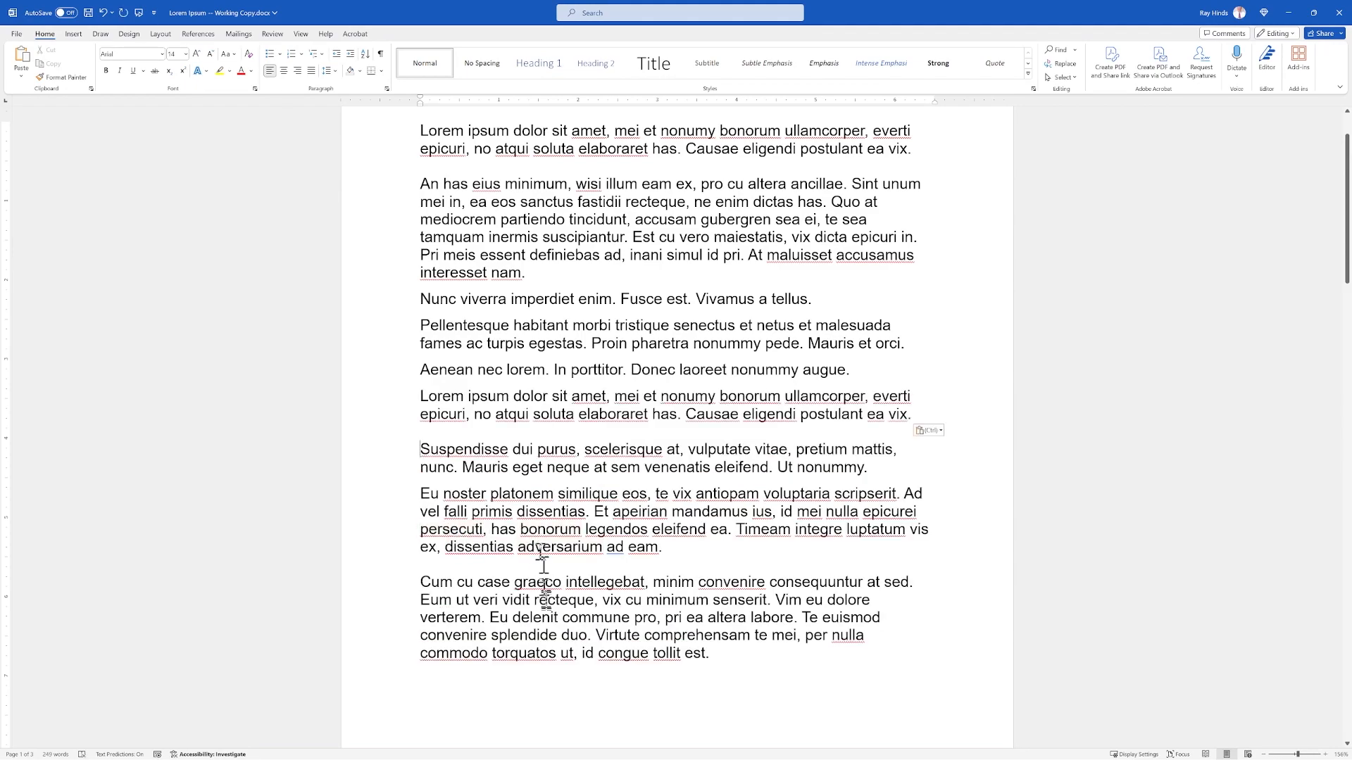
Add a "Name:" line below the last paragraph, followed by an underscore blank extending across the text width.
scroll(613, 567, down, 3)
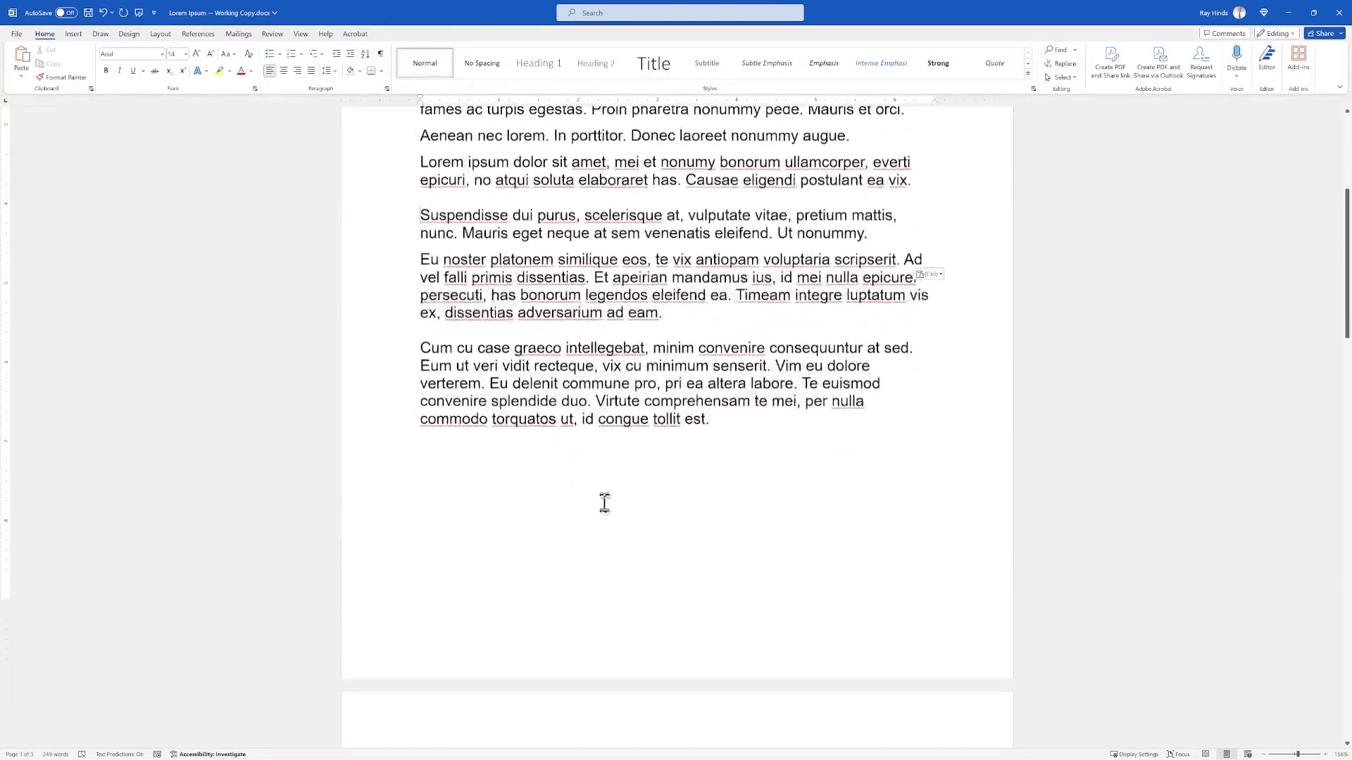
click(723, 424)
key(Return)
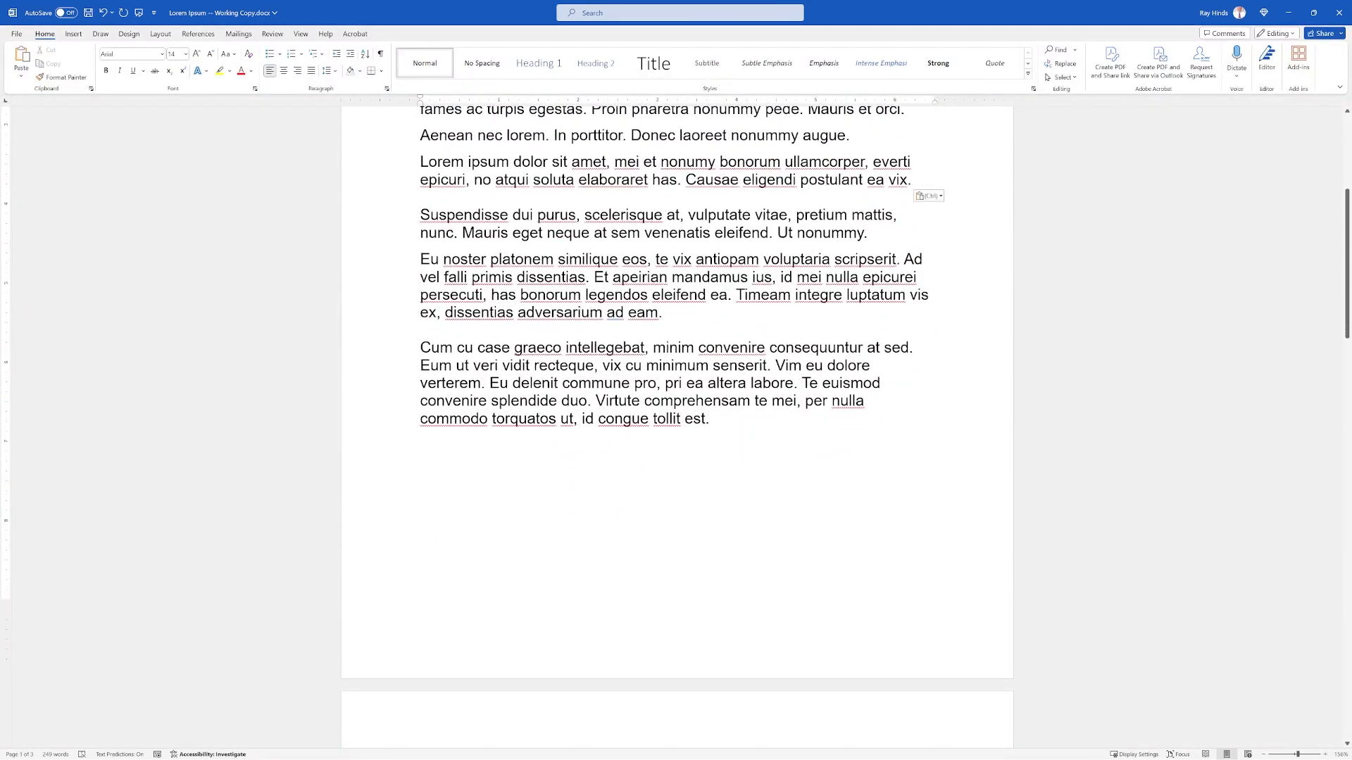
text(Name: _____________)
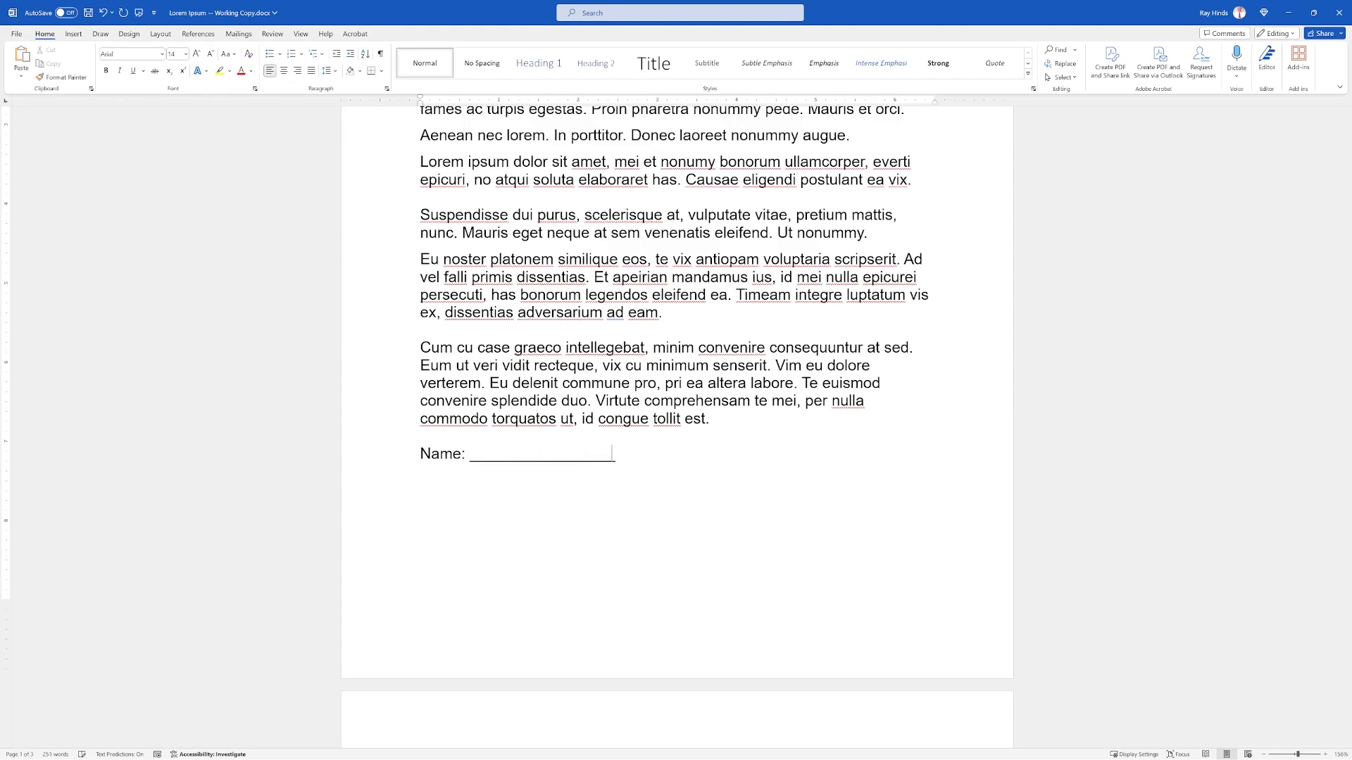
key(Return)
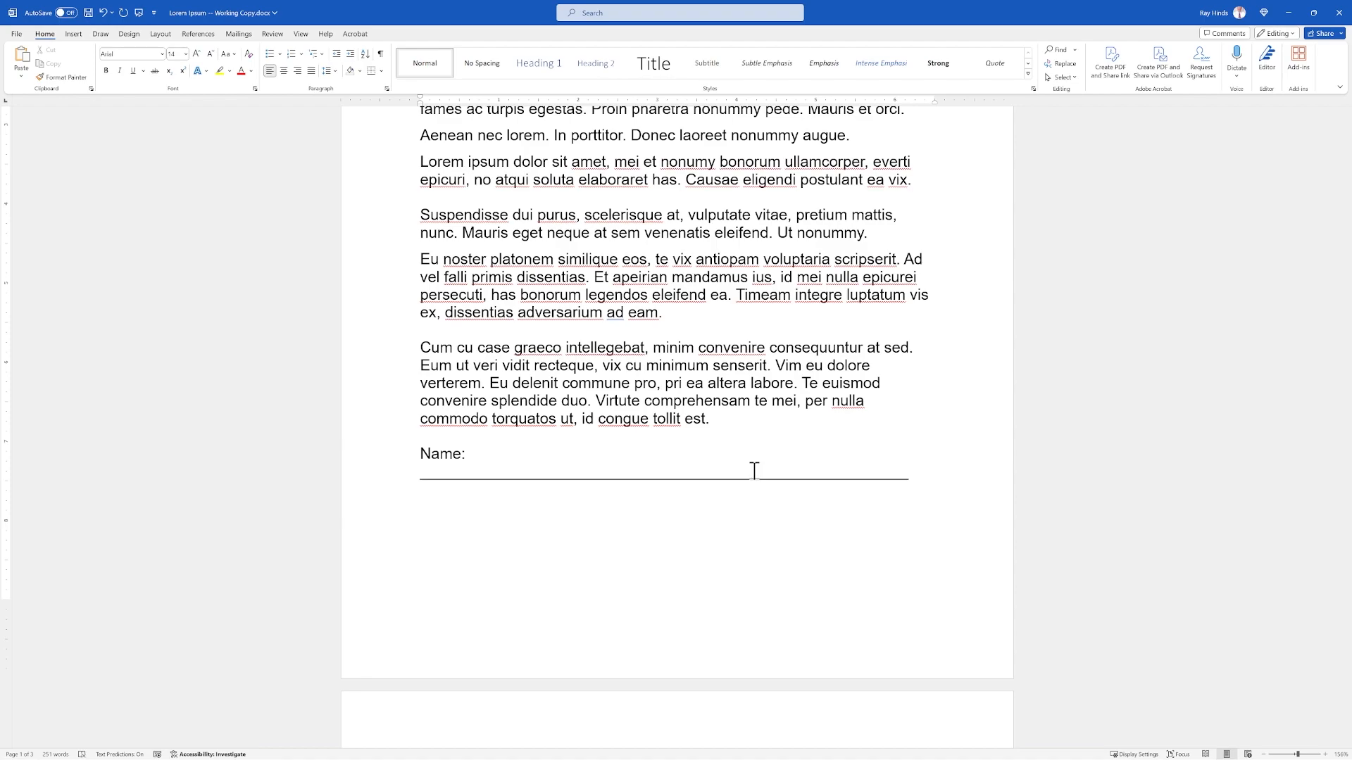
key(ctrl+z)
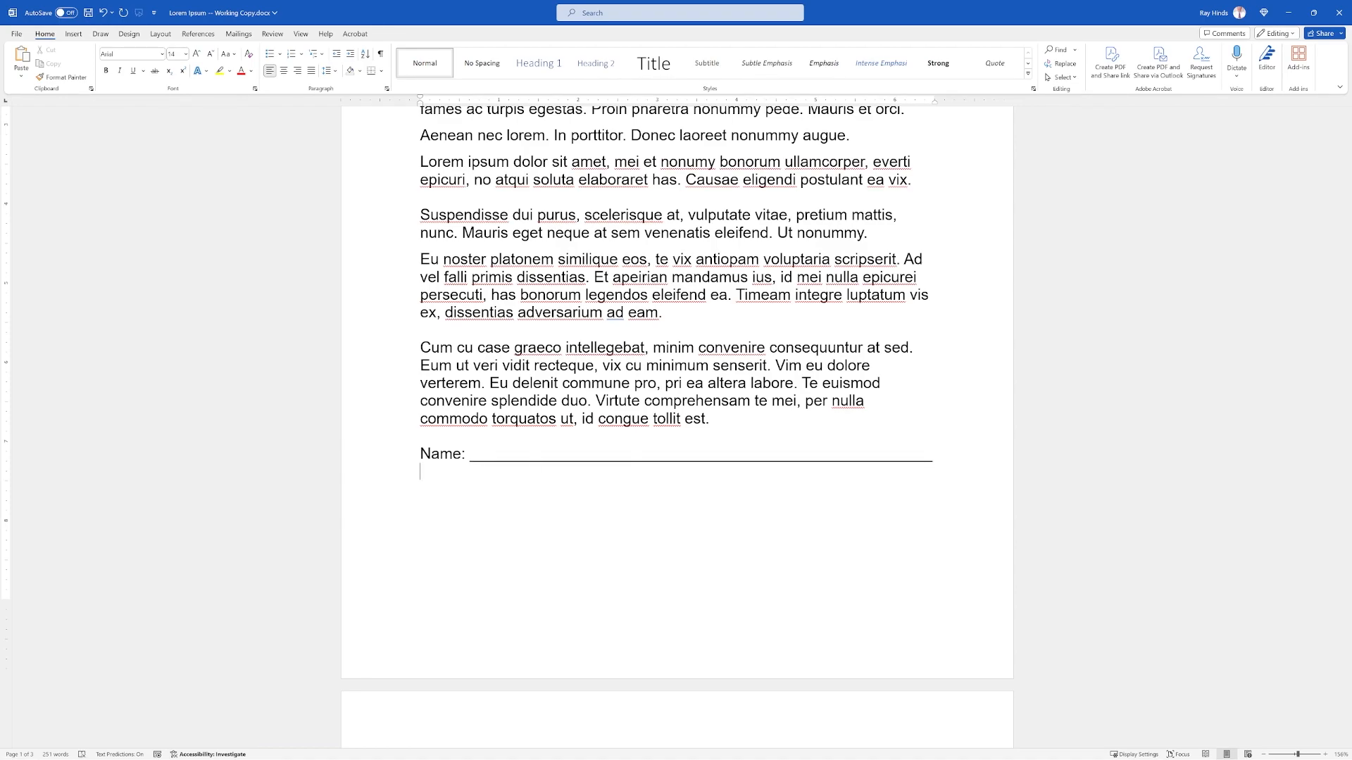
Add an "Address:" line below the Name line with an underscore blank extending to the same right edge.
text(D)
key(BackSpace)
text(Ad)
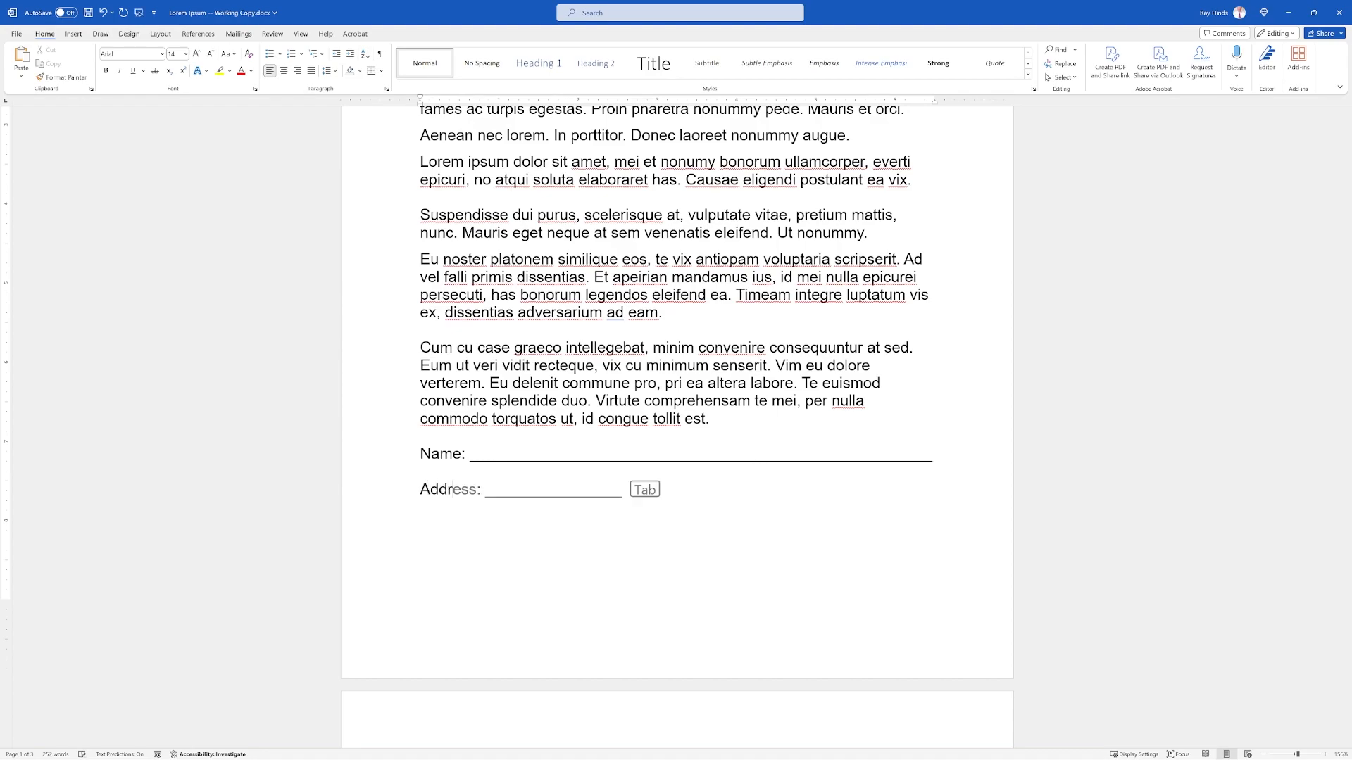
text(dr)
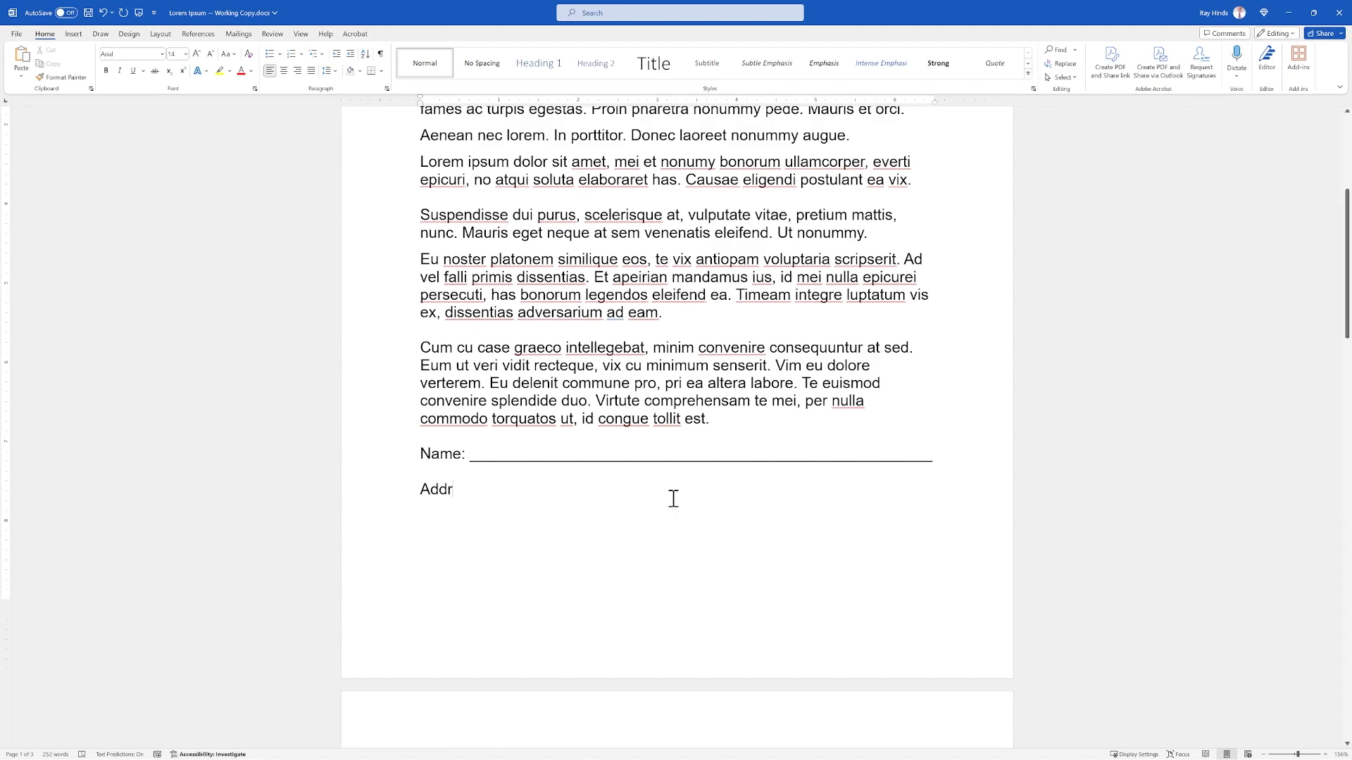
text(ress)
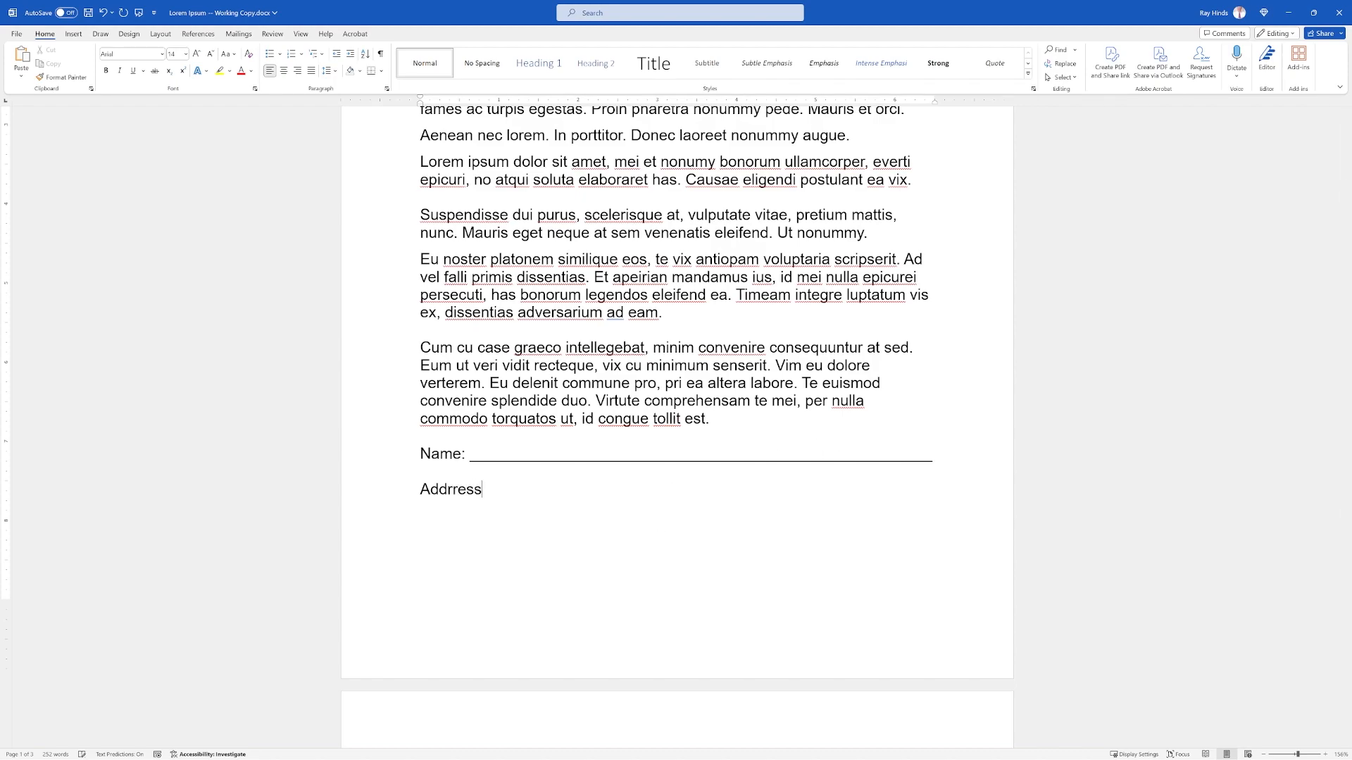
text(es)
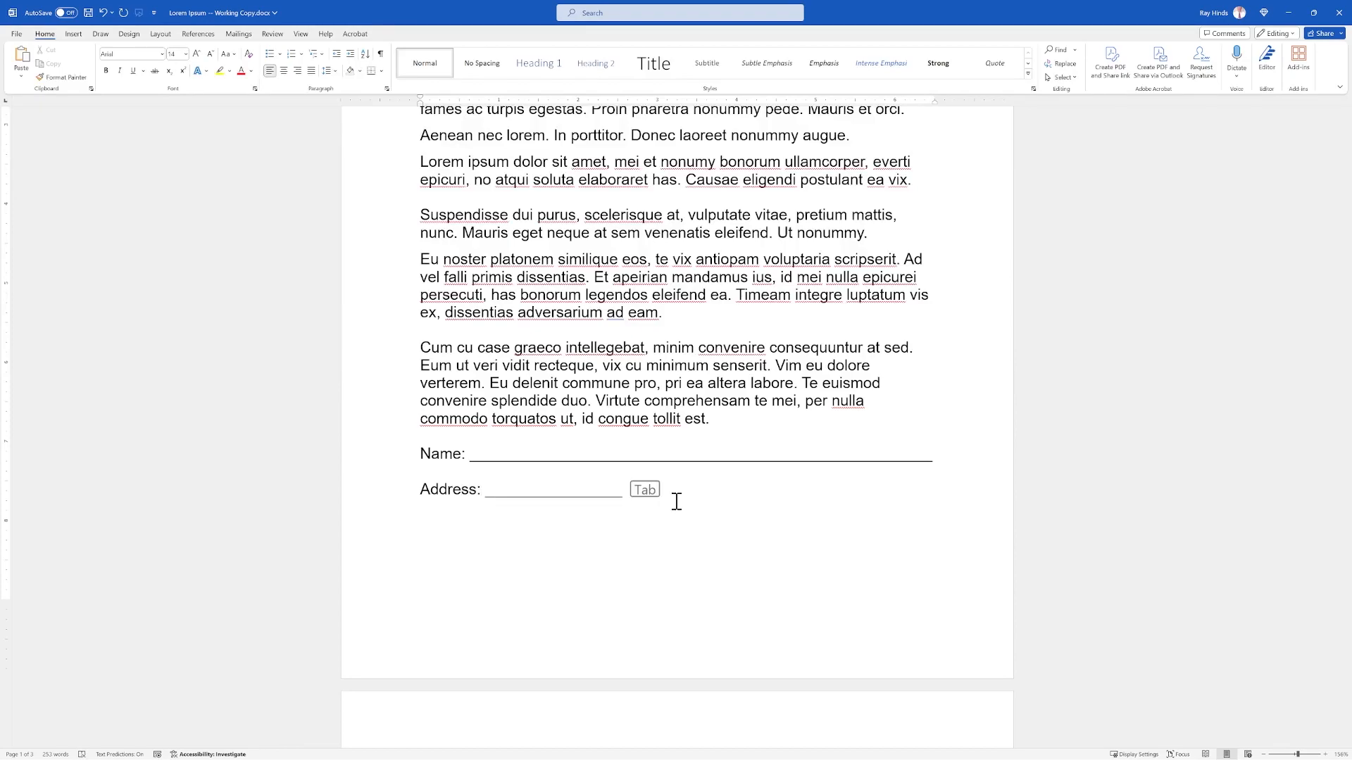
key(Tab)
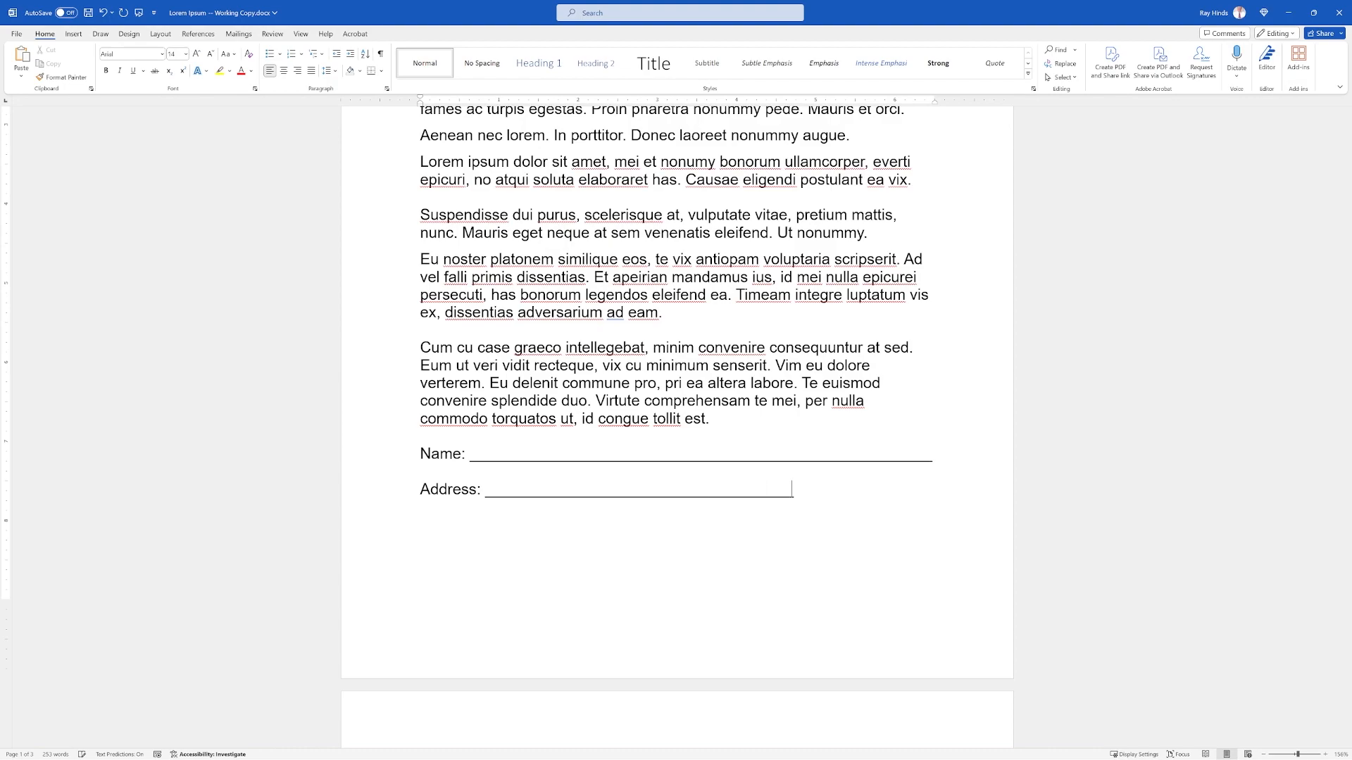
text(_____________)
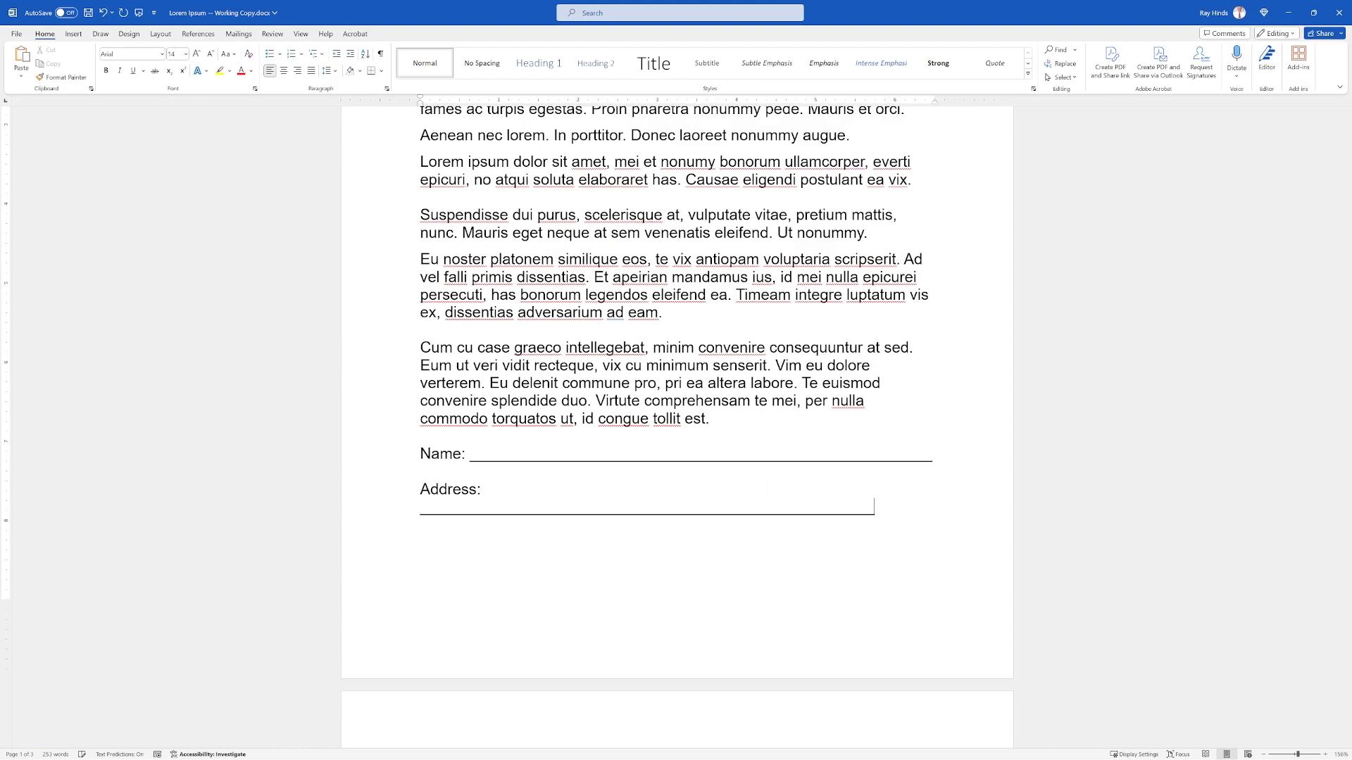
key(BackSpace)
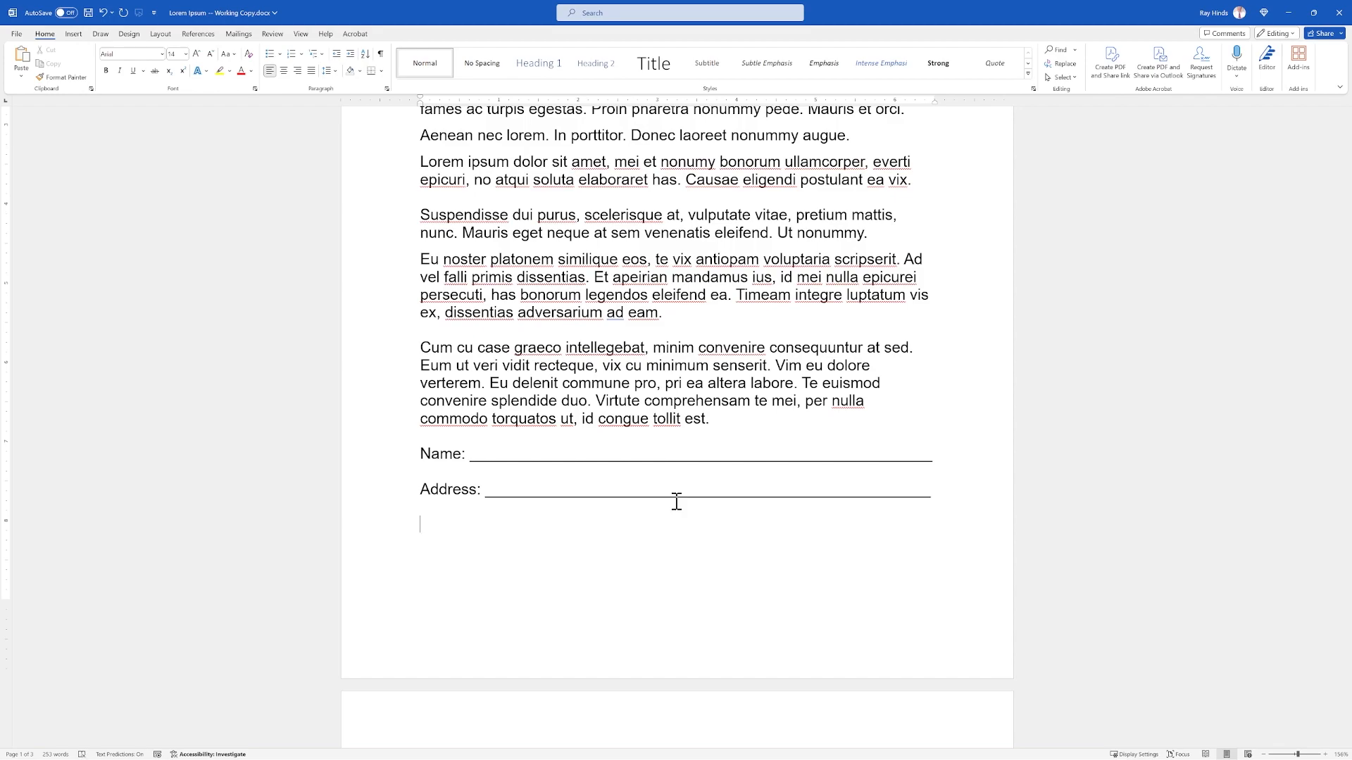
Add a "City, State, Zip:" line below the Address line with an underscore blank extending to the same right edge.
text(City:)
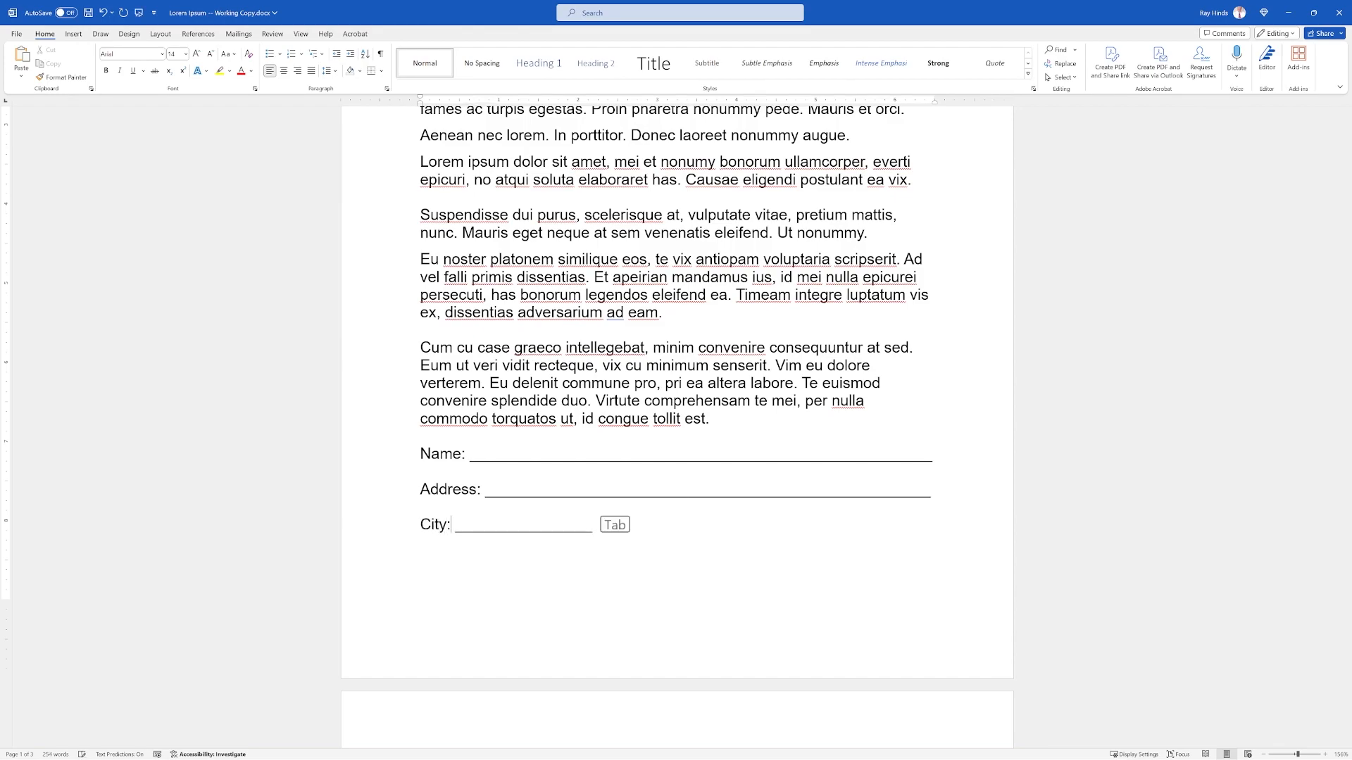
key(BackSpace)
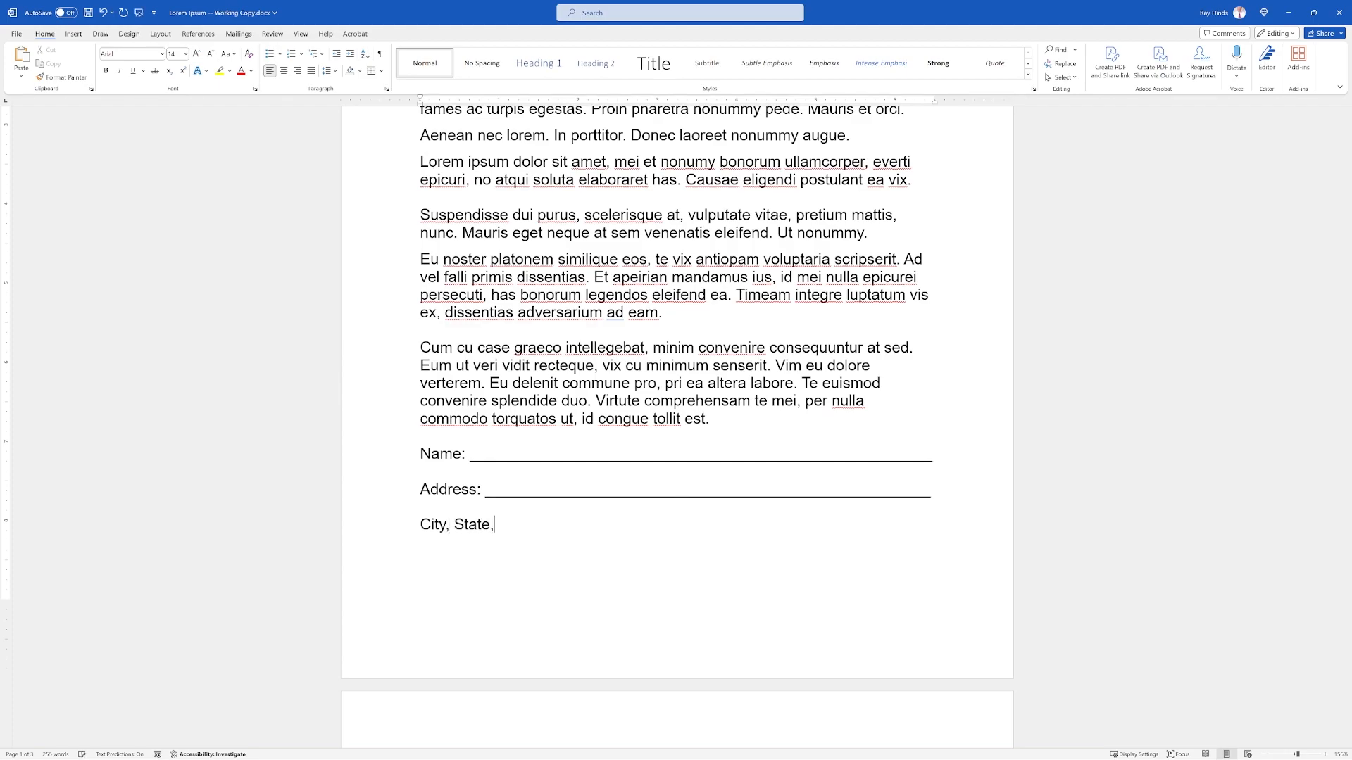
text(, State, Zip)
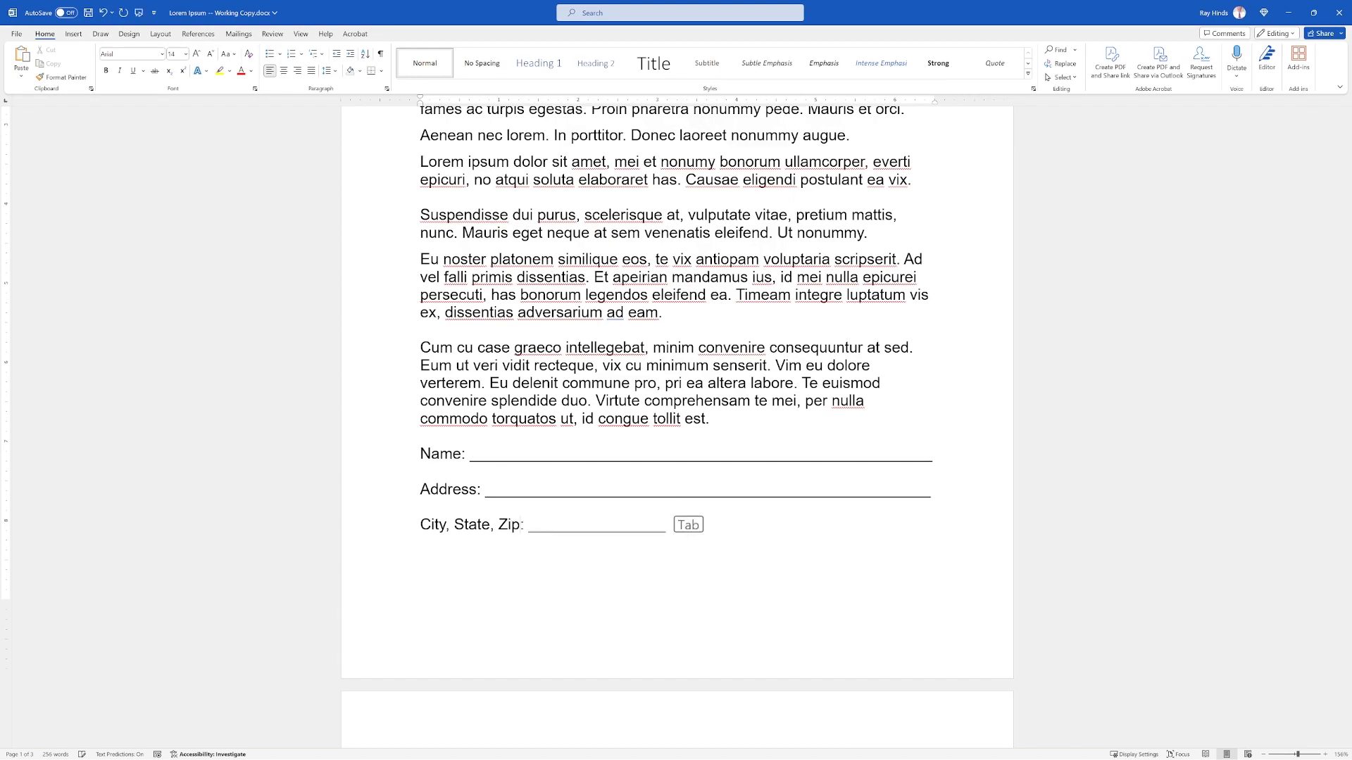
key(Tab)
text(_________________)
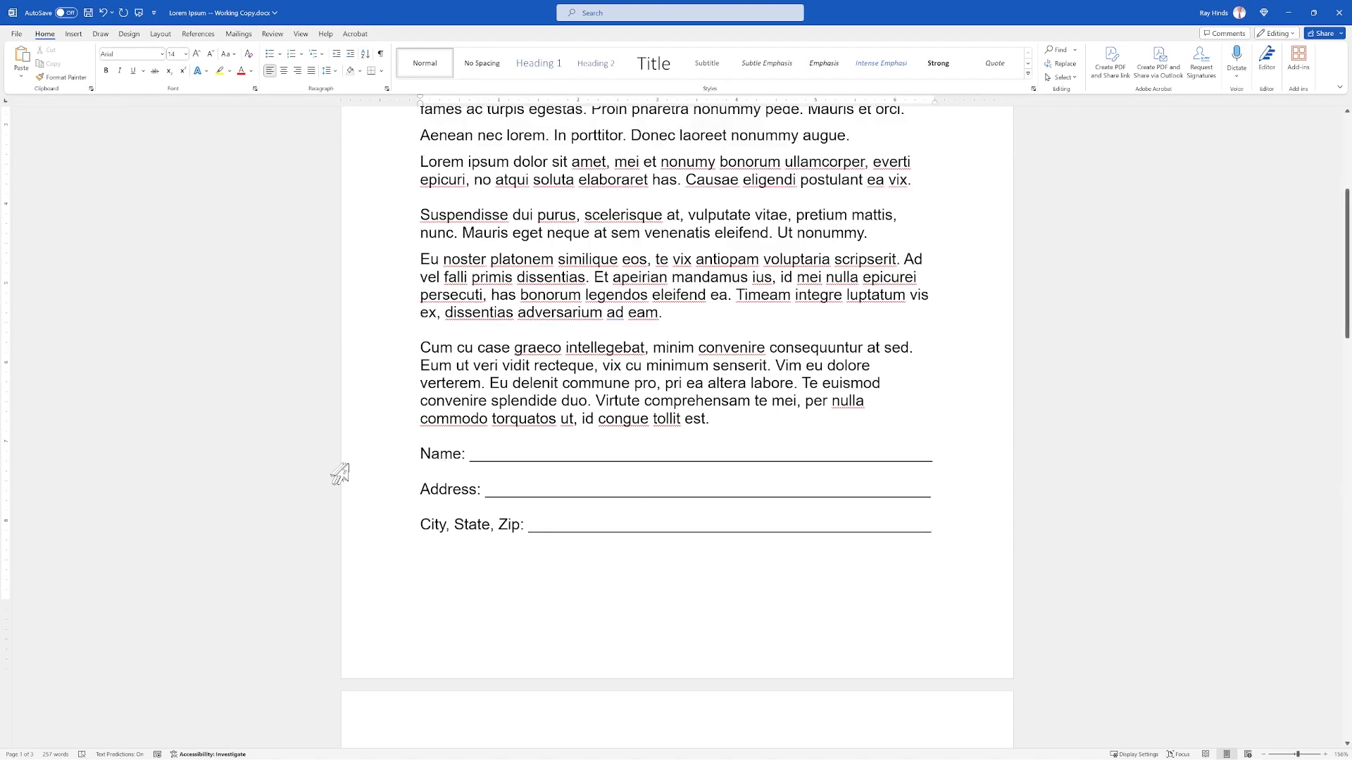
Copy the Name, Address and City, State, Zip lines with the blank lines below, and check the clipboard history.
click(366, 456)
drag(363, 464, 402, 548)
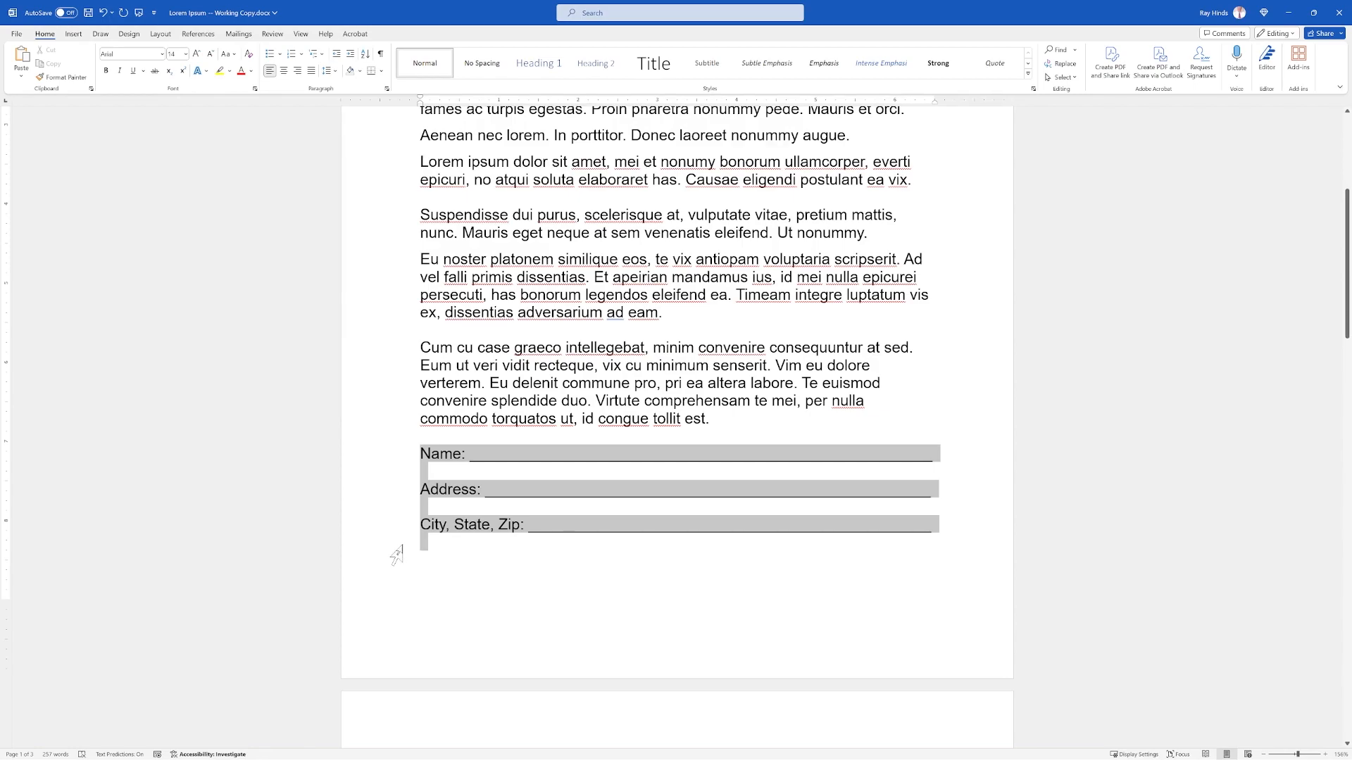
click(423, 543)
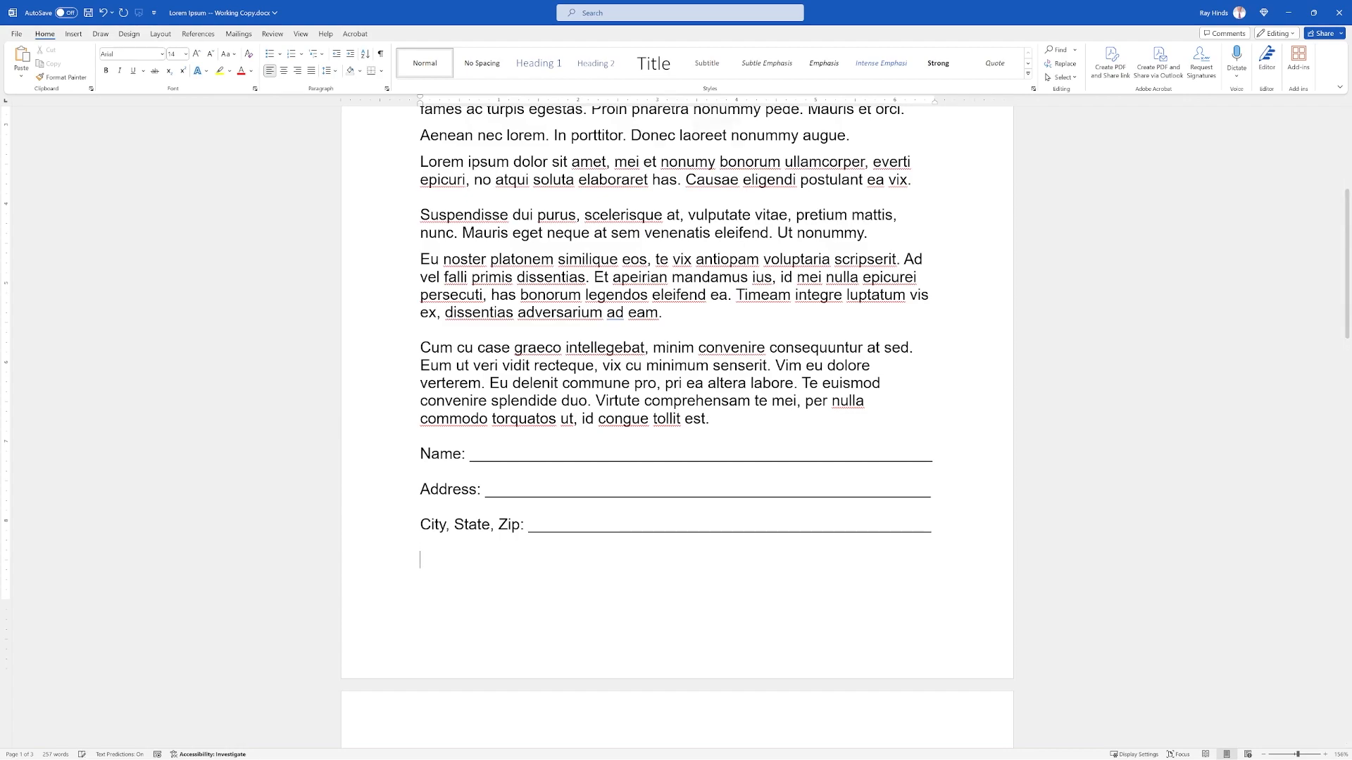
drag(393, 457, 383, 591)
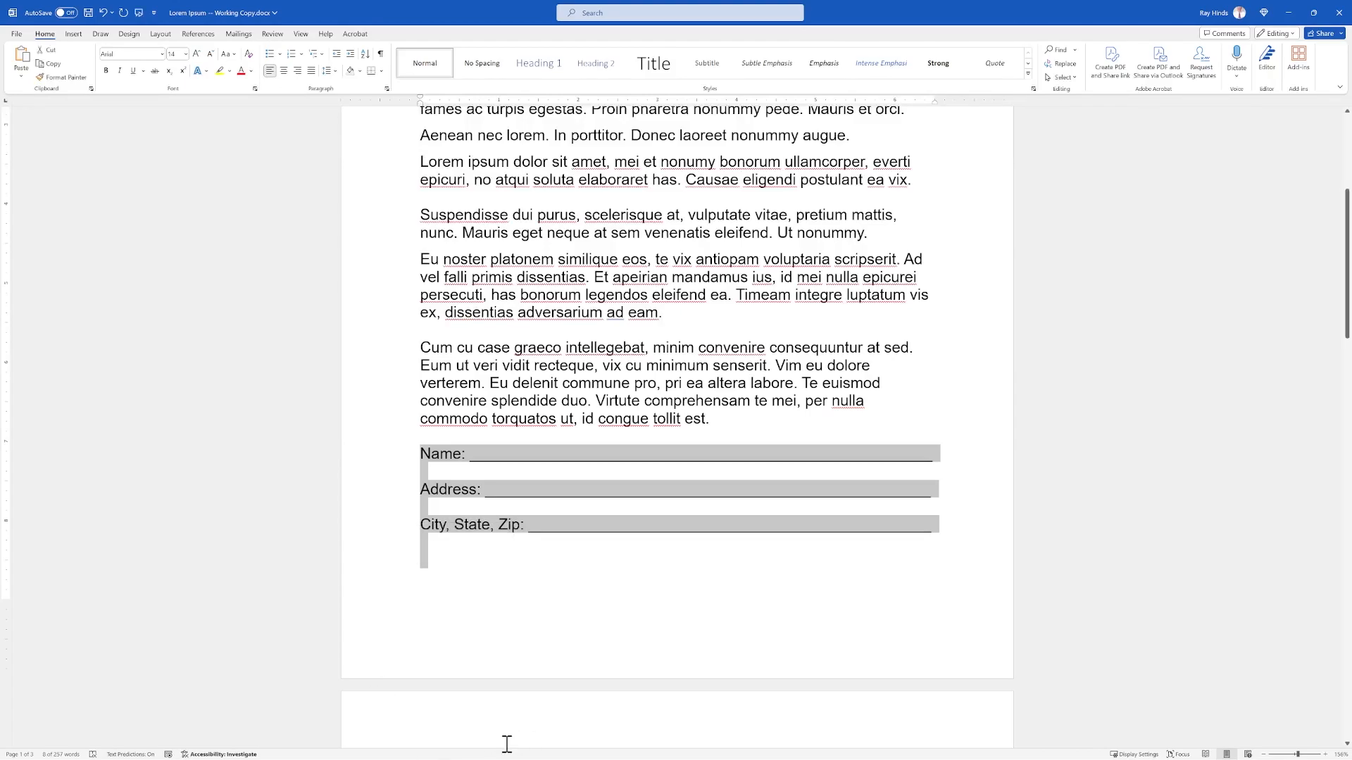
key(super+v)
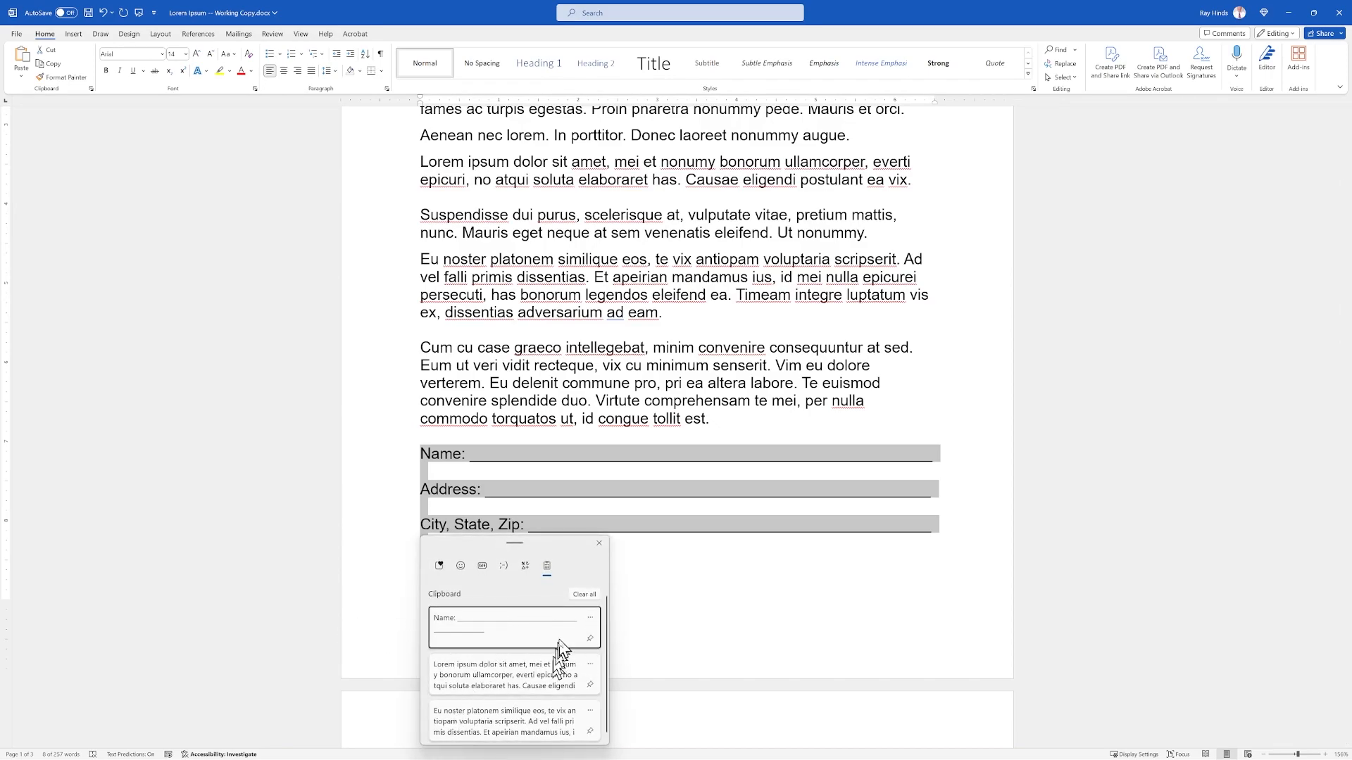
click(692, 629)
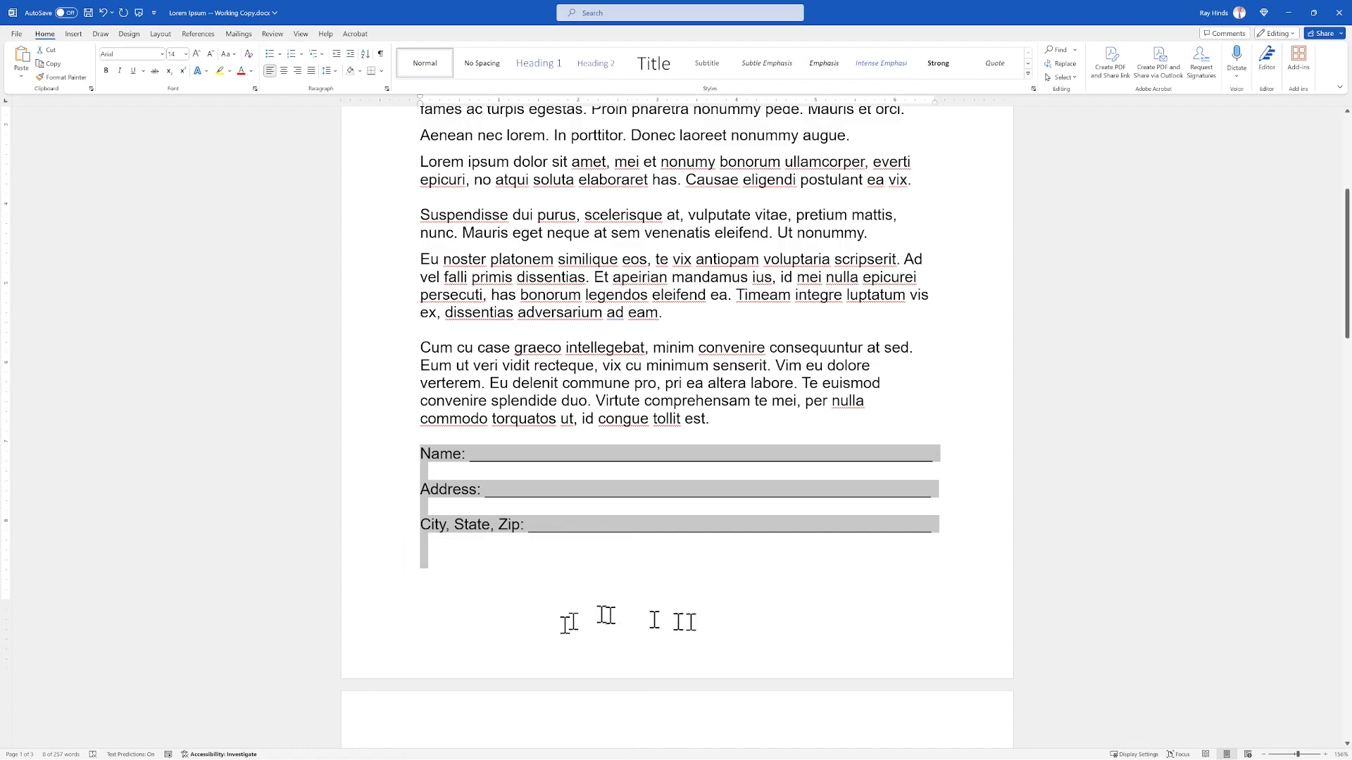
Paste the copied Name, Address and City, State, Zip block five times below the original form lines.
click(466, 582)
click(440, 548)
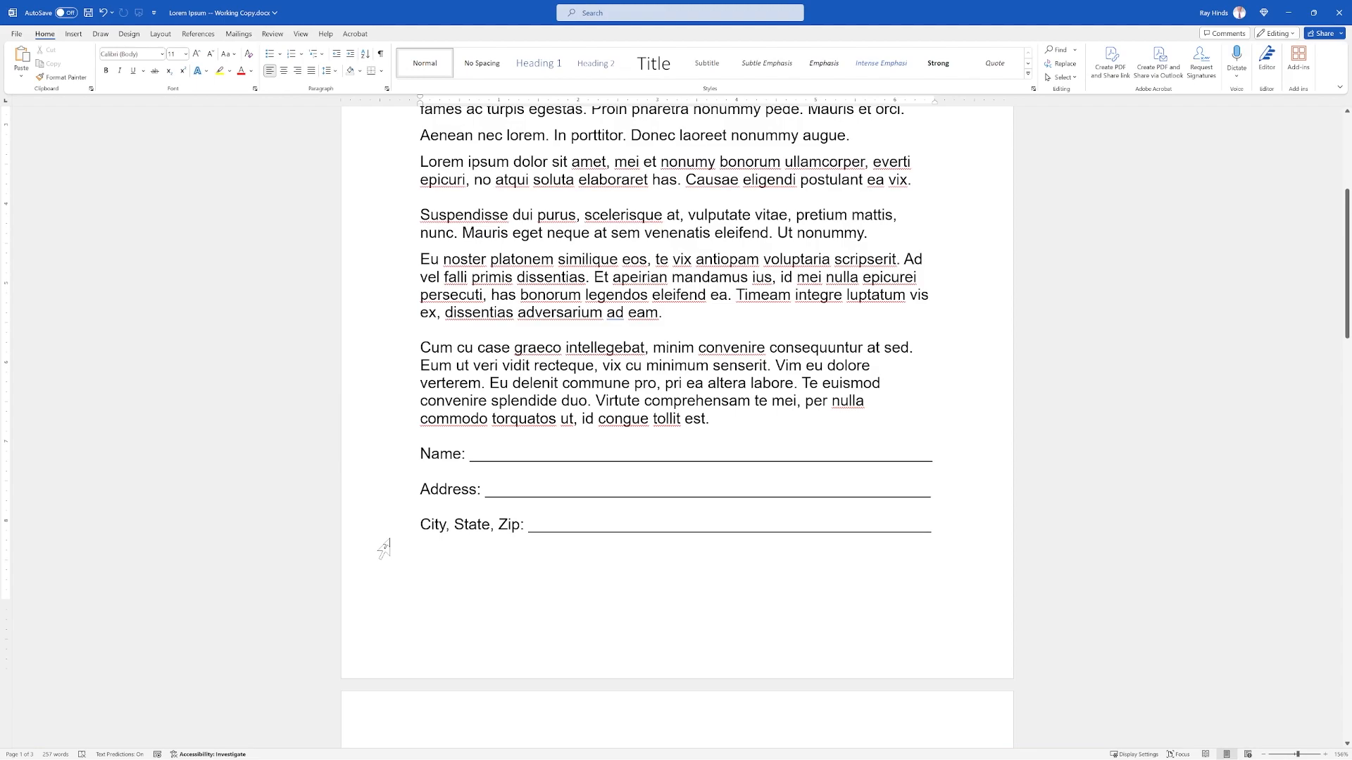
key(ctrl+v)
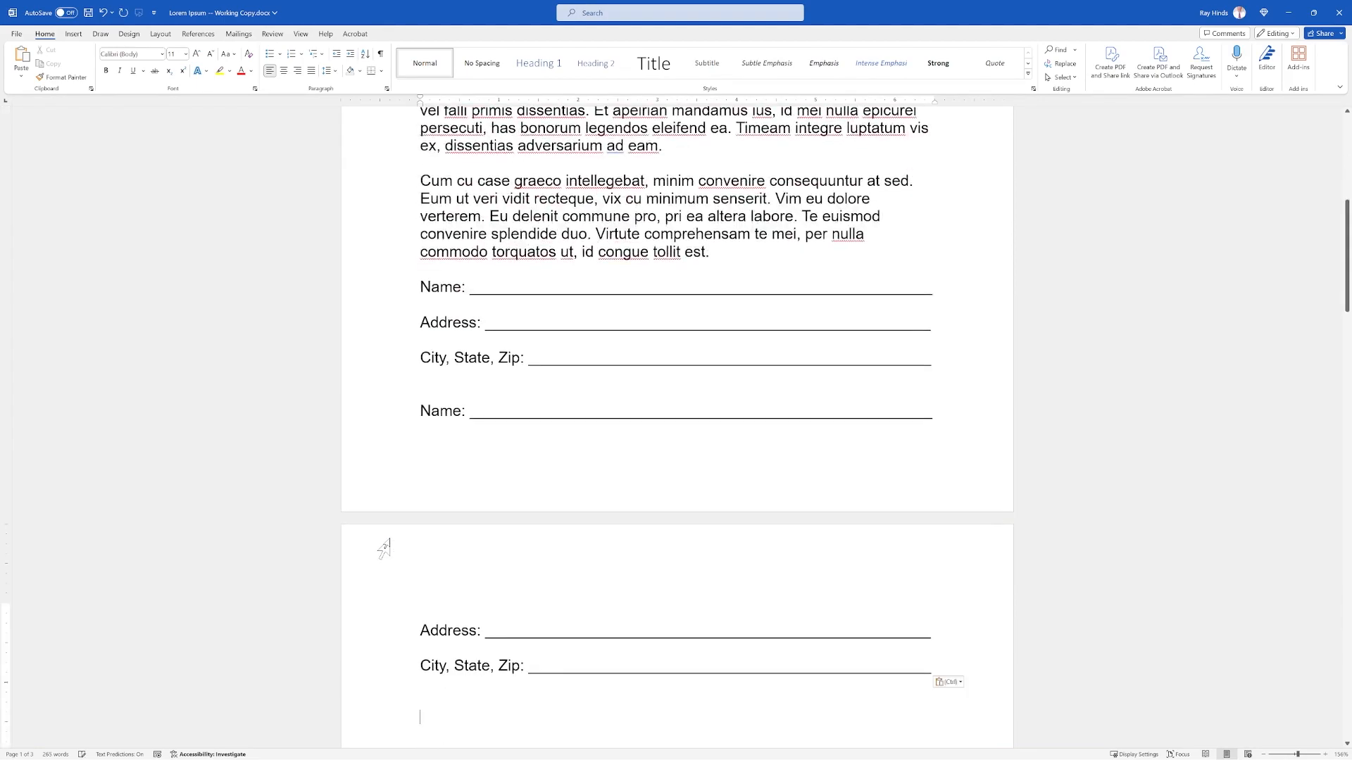
key(ctrl+v)
key(ctrl+v)
key(ctrl+v)
key(ctrl+v)
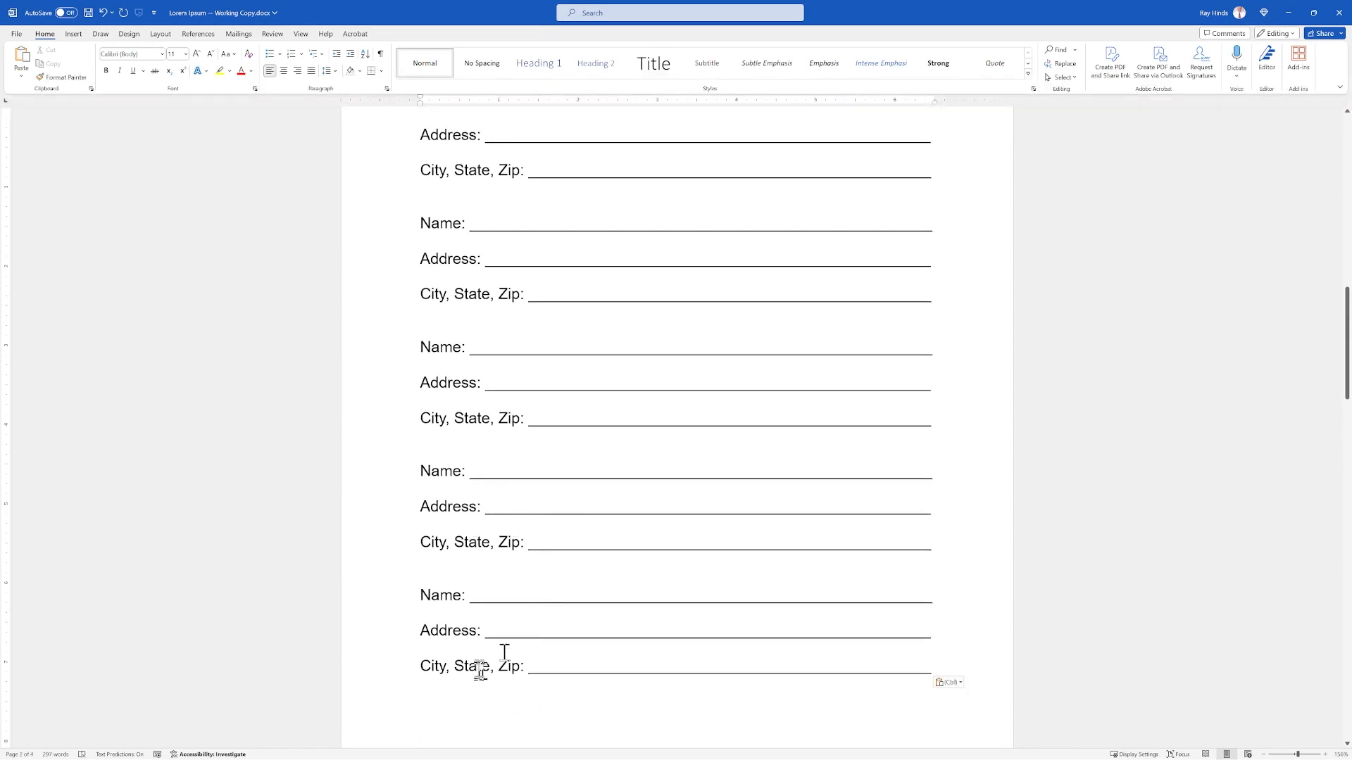
Insert a page break before the first Name line so the form blocks start on a new page.
scroll(483, 641, up, 5)
scroll(476, 629, up, 3)
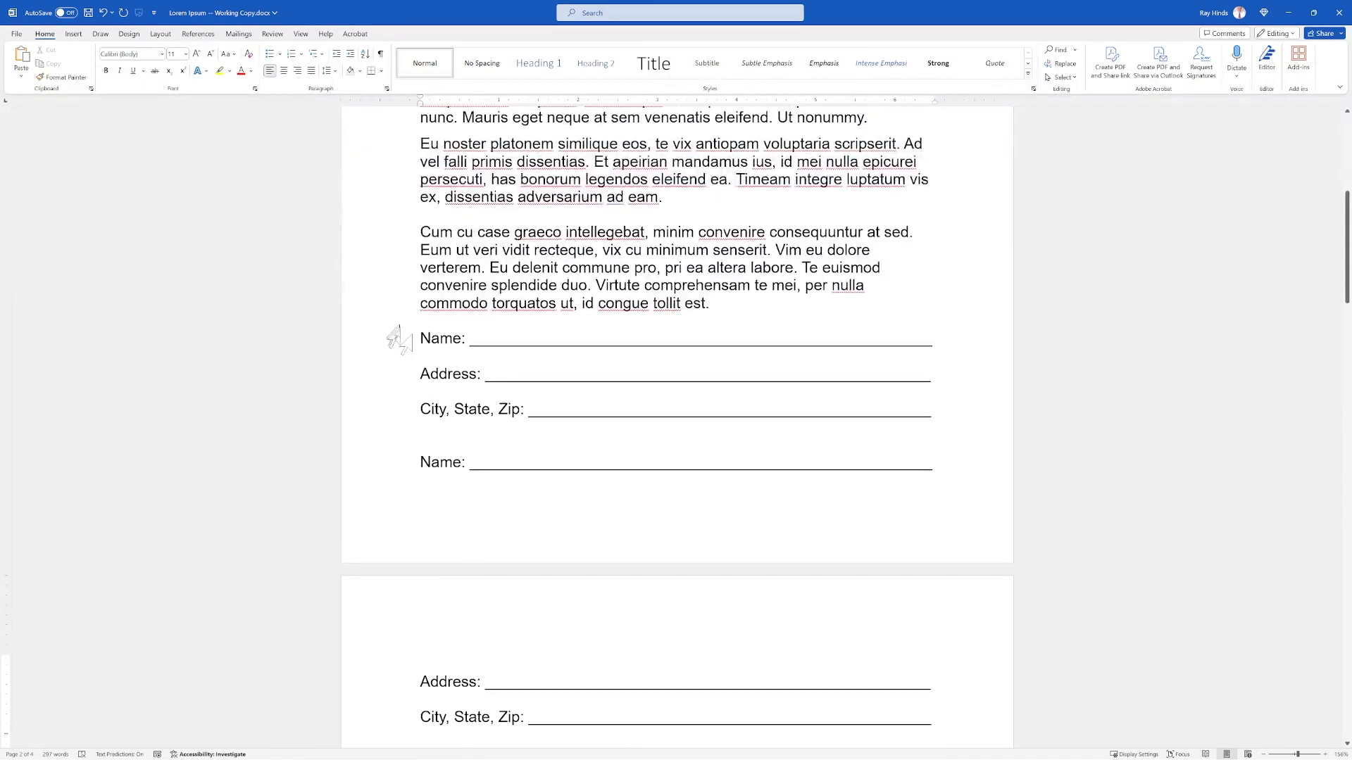
click(418, 357)
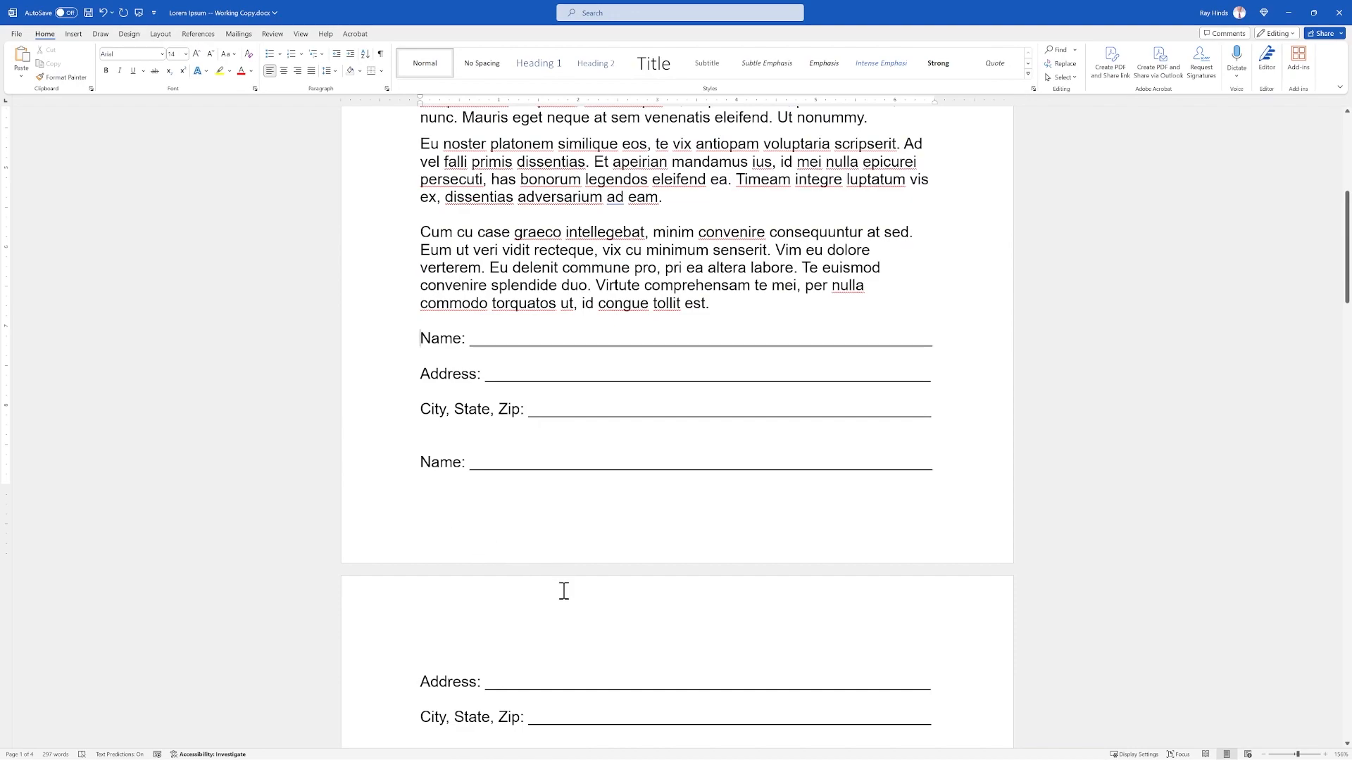
key(ctrl+Return)
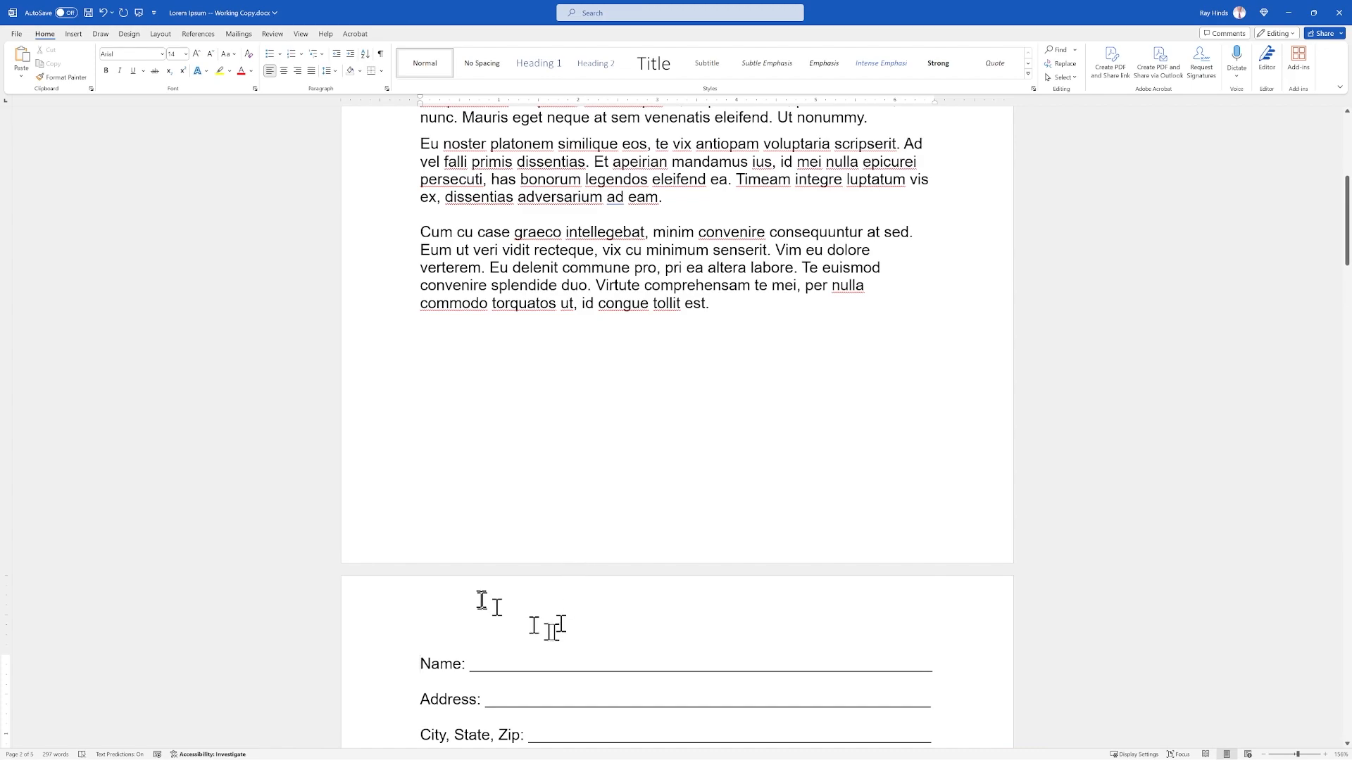
Review the repeated form blocks on the new page, from the first to the last, and the paragraphs on the page before.
scroll(499, 550, down, 9)
scroll(509, 549, down, 7)
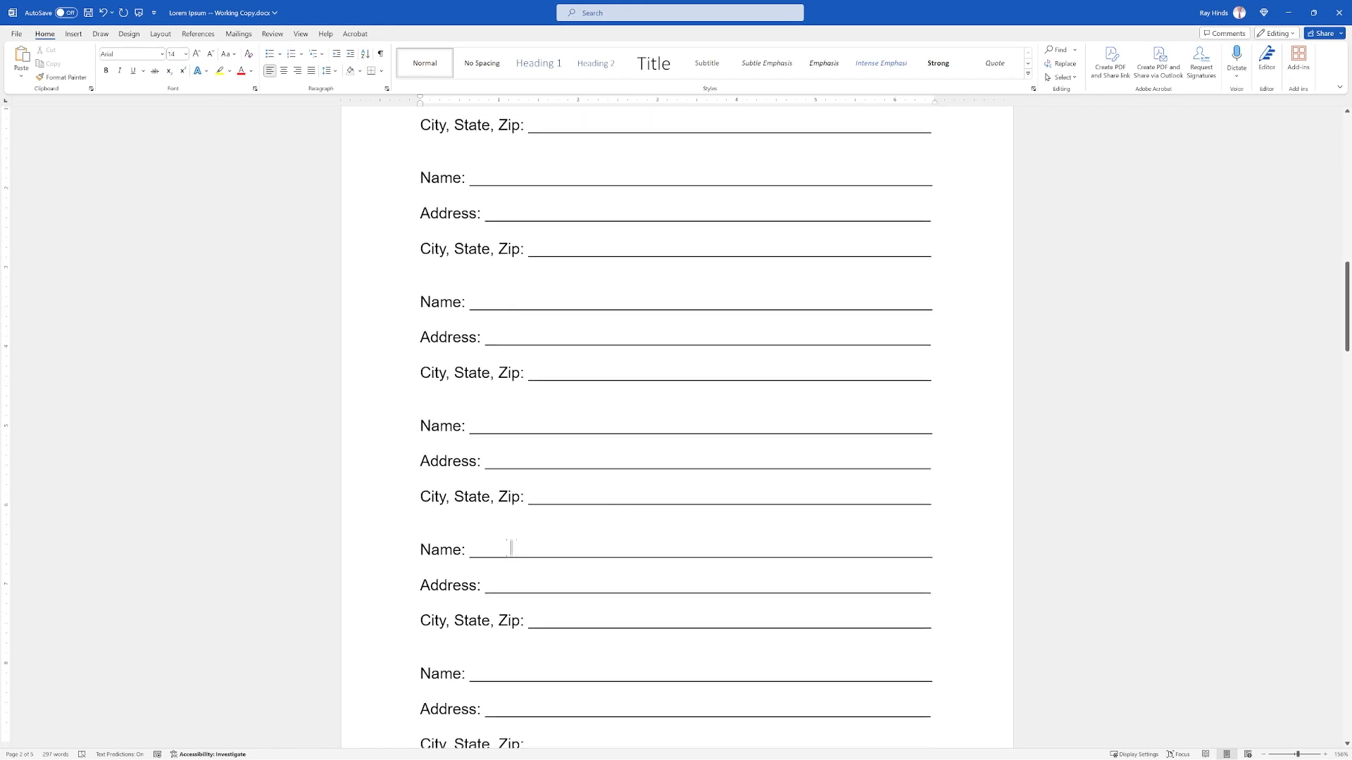
scroll(517, 545, down, 7)
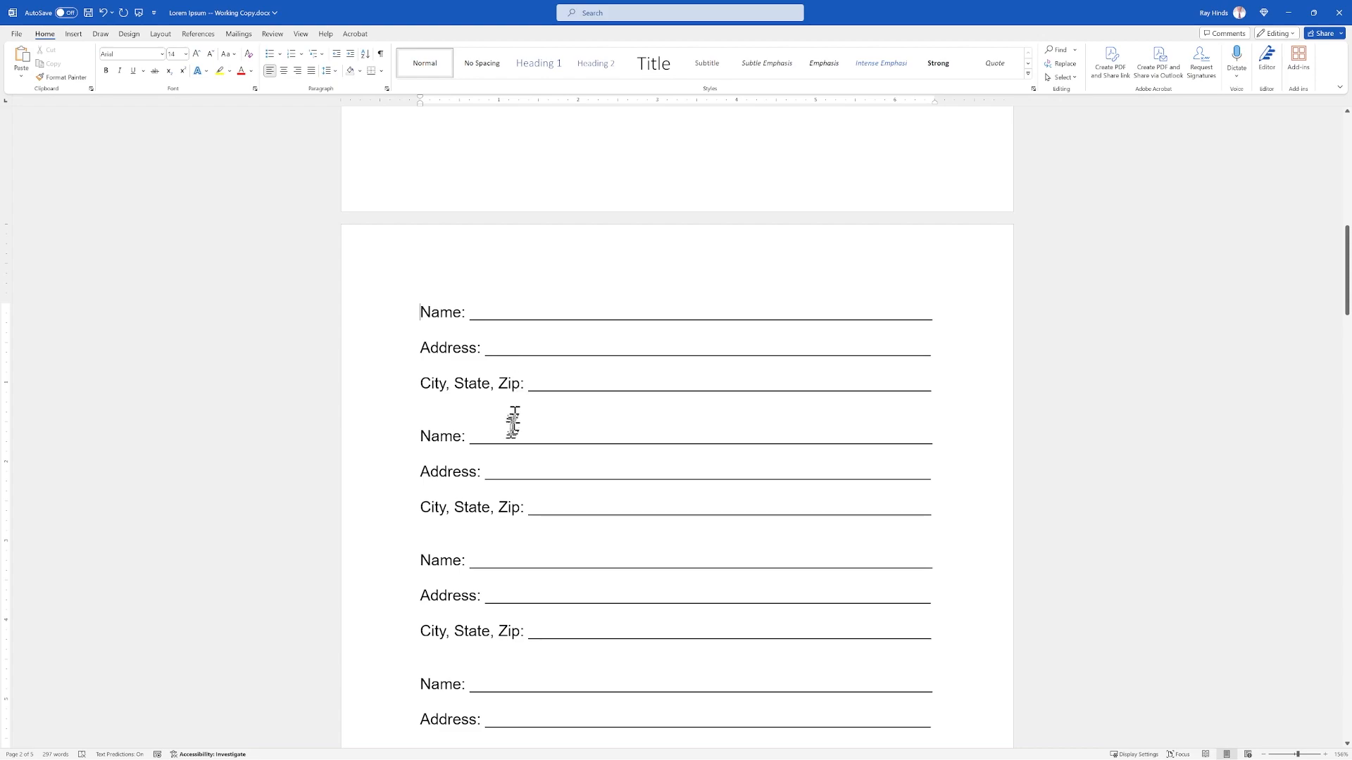
scroll(491, 475, down, 3)
scroll(490, 479, down, 3)
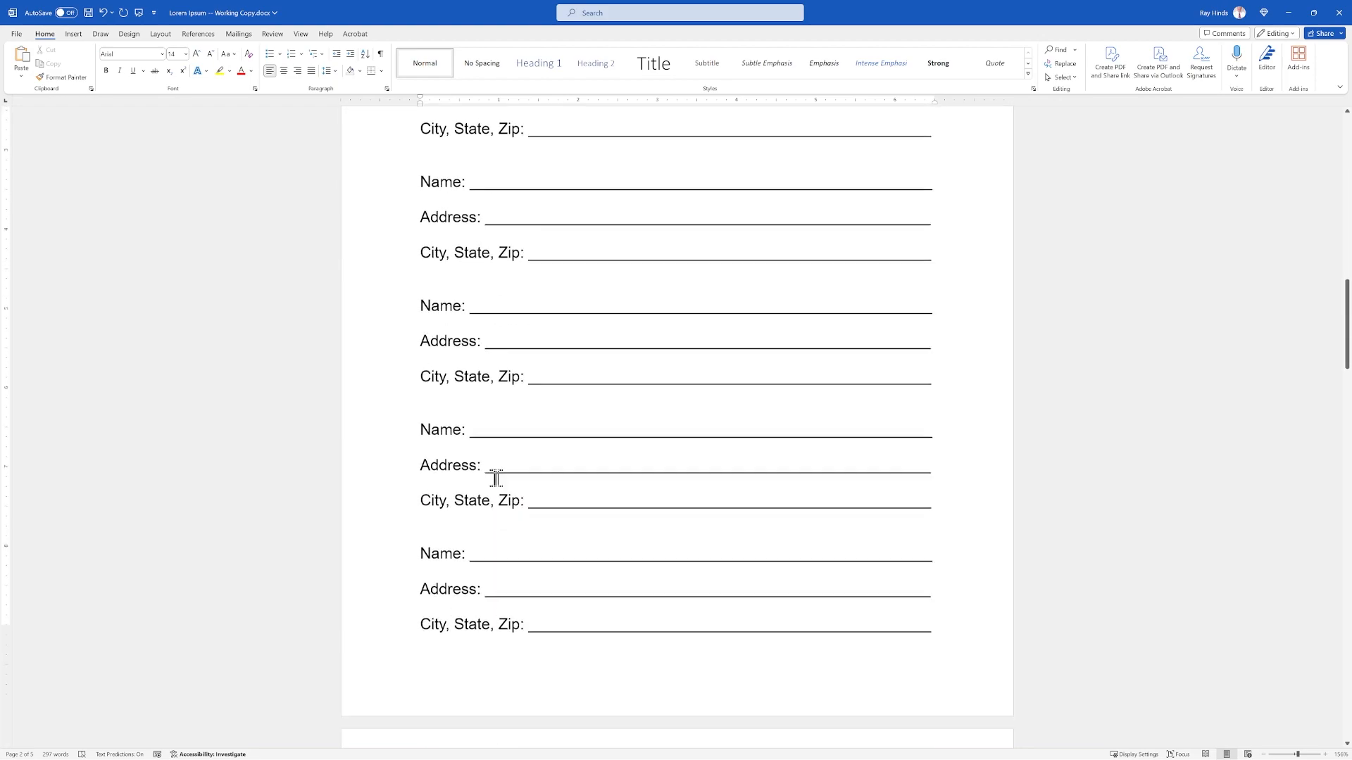
scroll(519, 497, up, 10)
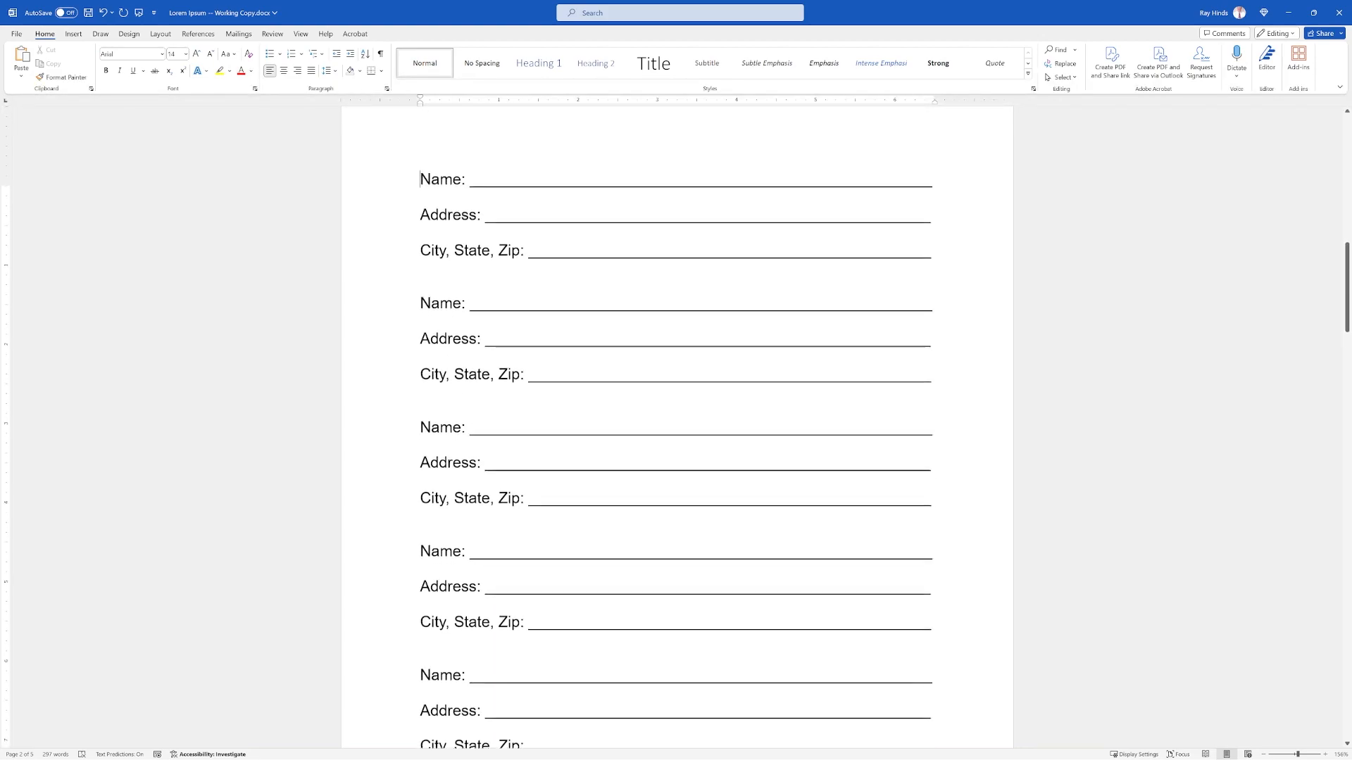
scroll(520, 497, up, 1)
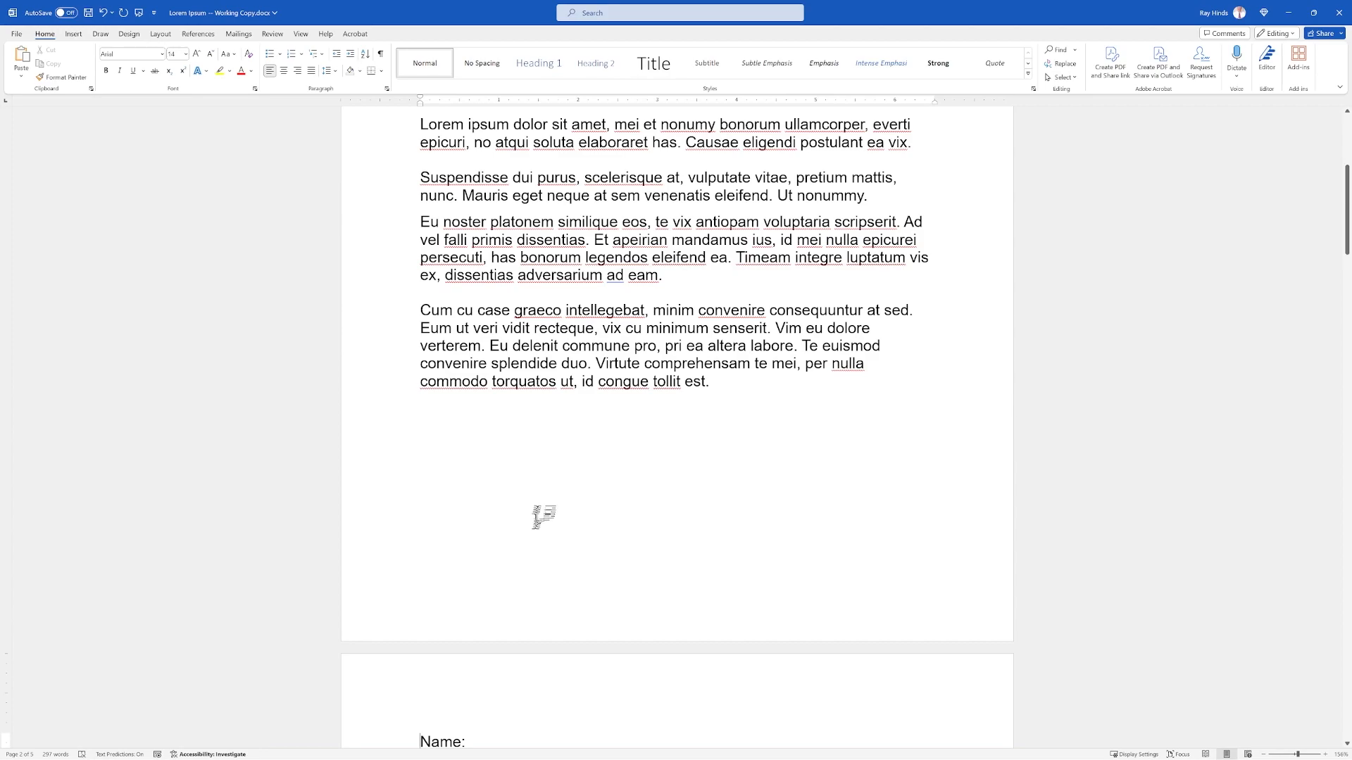
scroll(540, 514, up, 4)
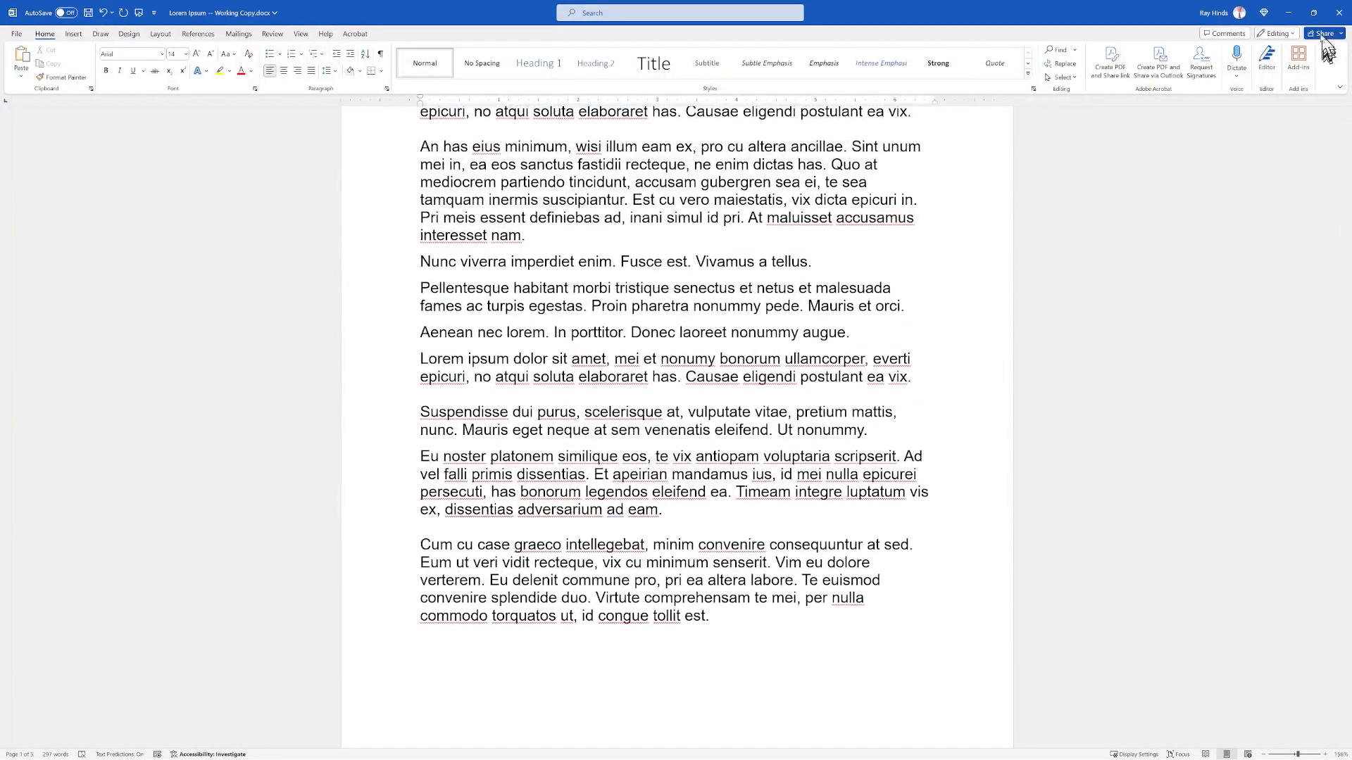
Minimise Word and switch to File Explorer, opening the Music folder.
click(1288, 15)
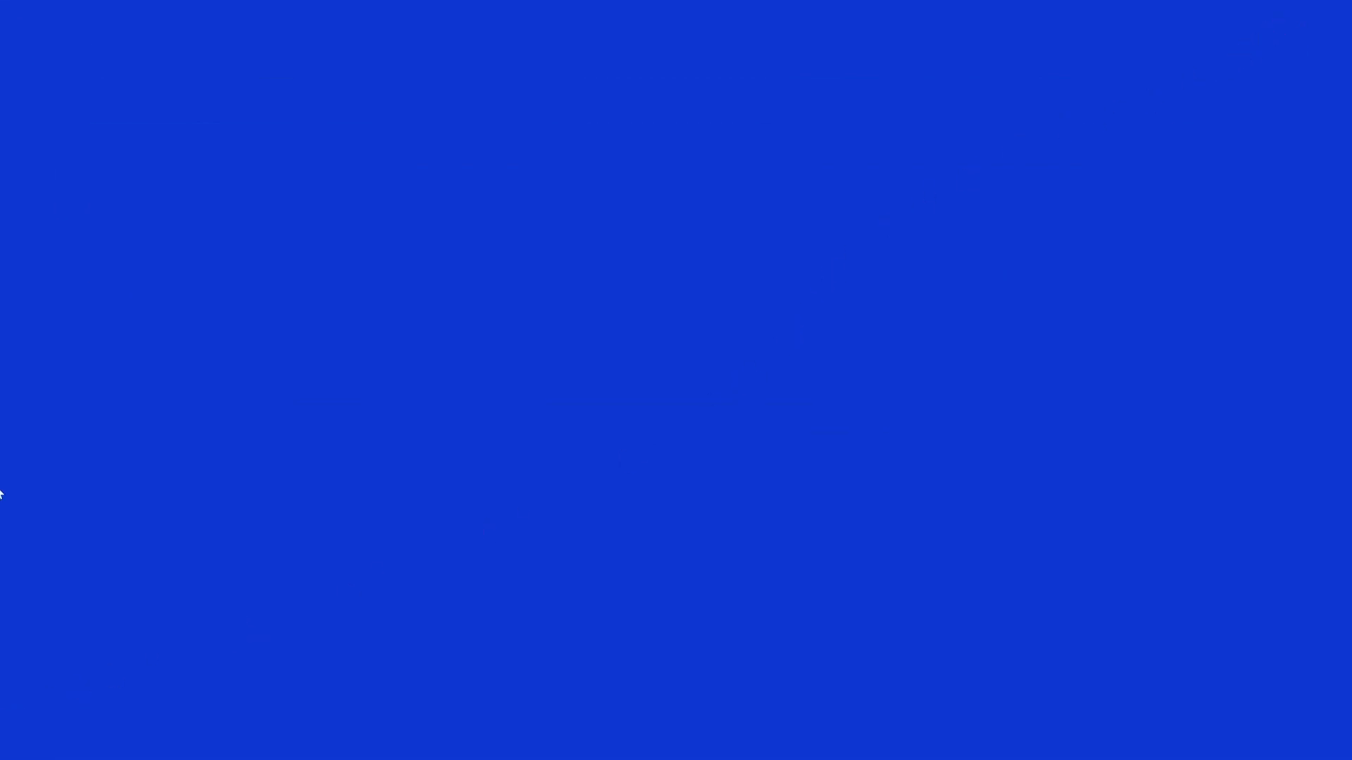
mouse_move(331, 758)
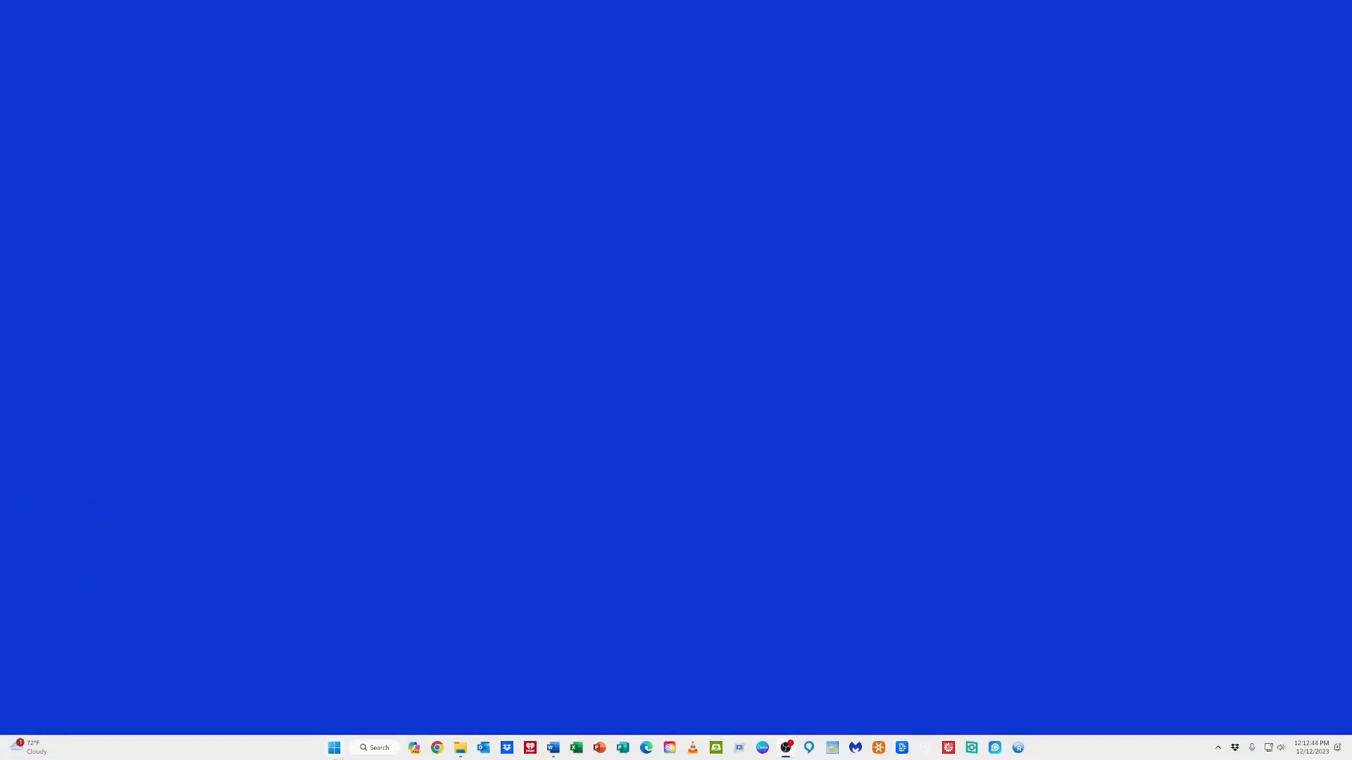
click(461, 748)
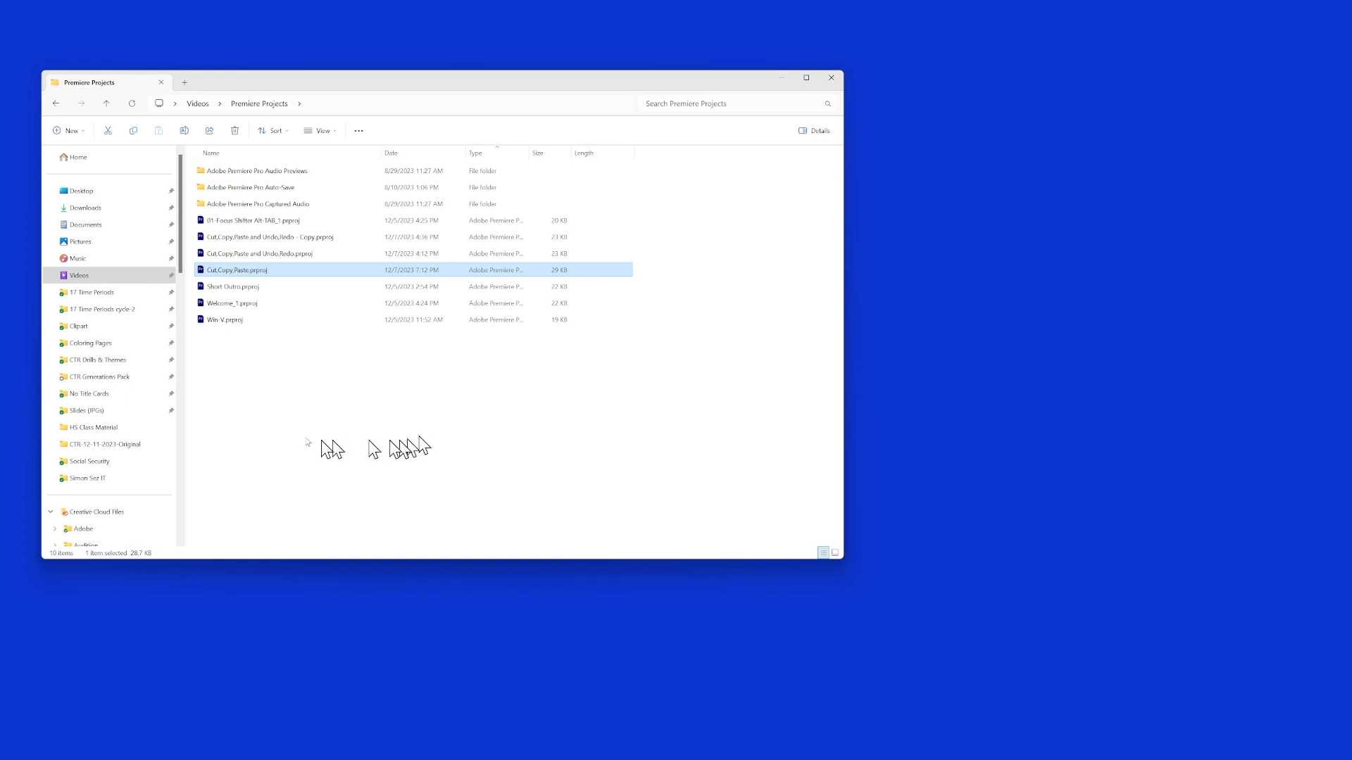
click(200, 104)
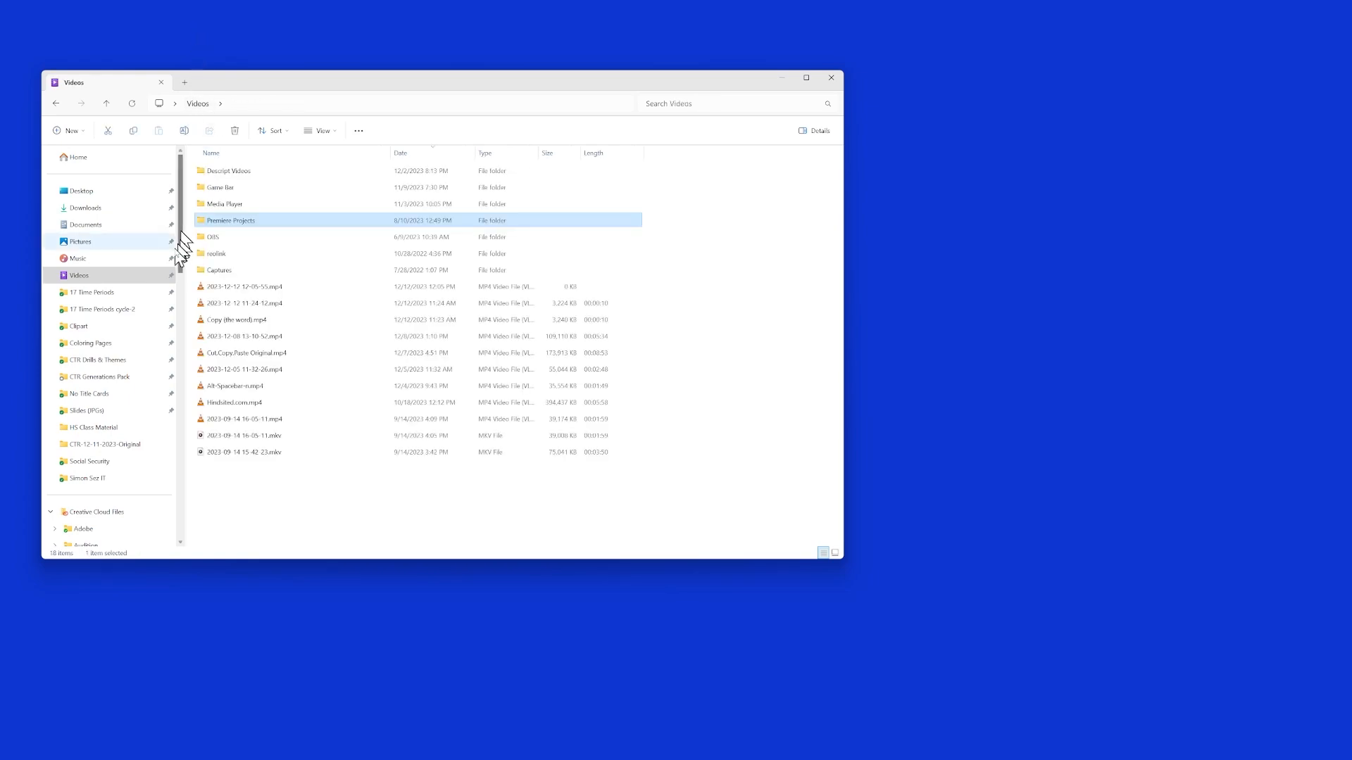
click(68, 259)
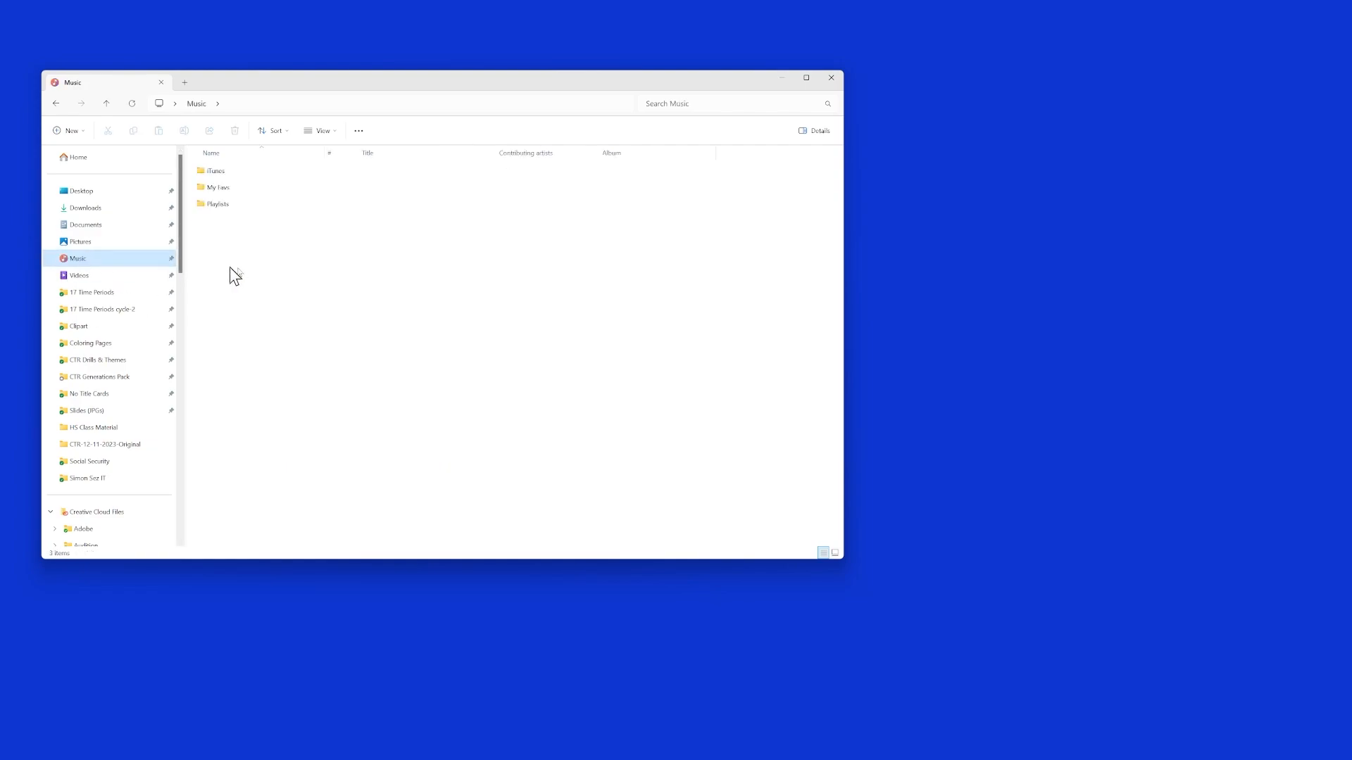
Check the contents of the My Favs folder and return to the Music folder.
click(227, 190)
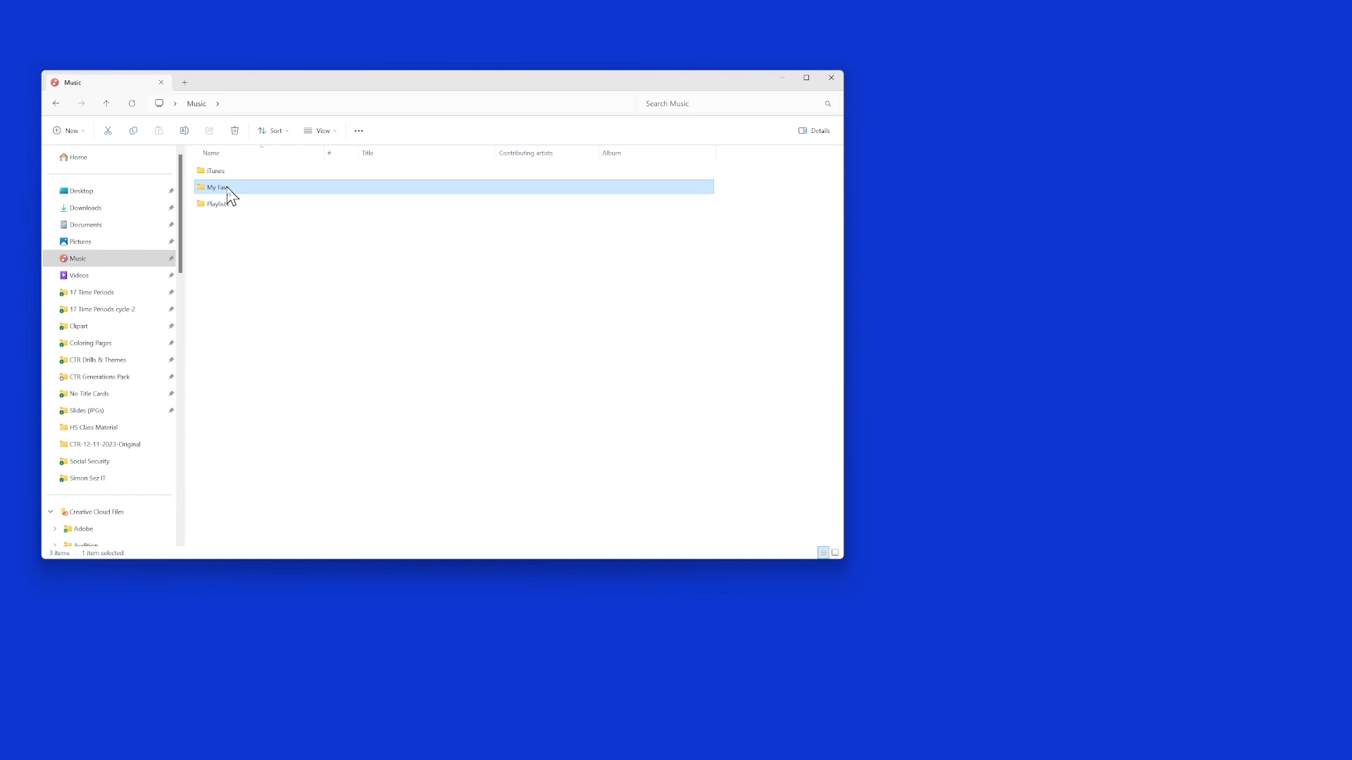
double_click(228, 188)
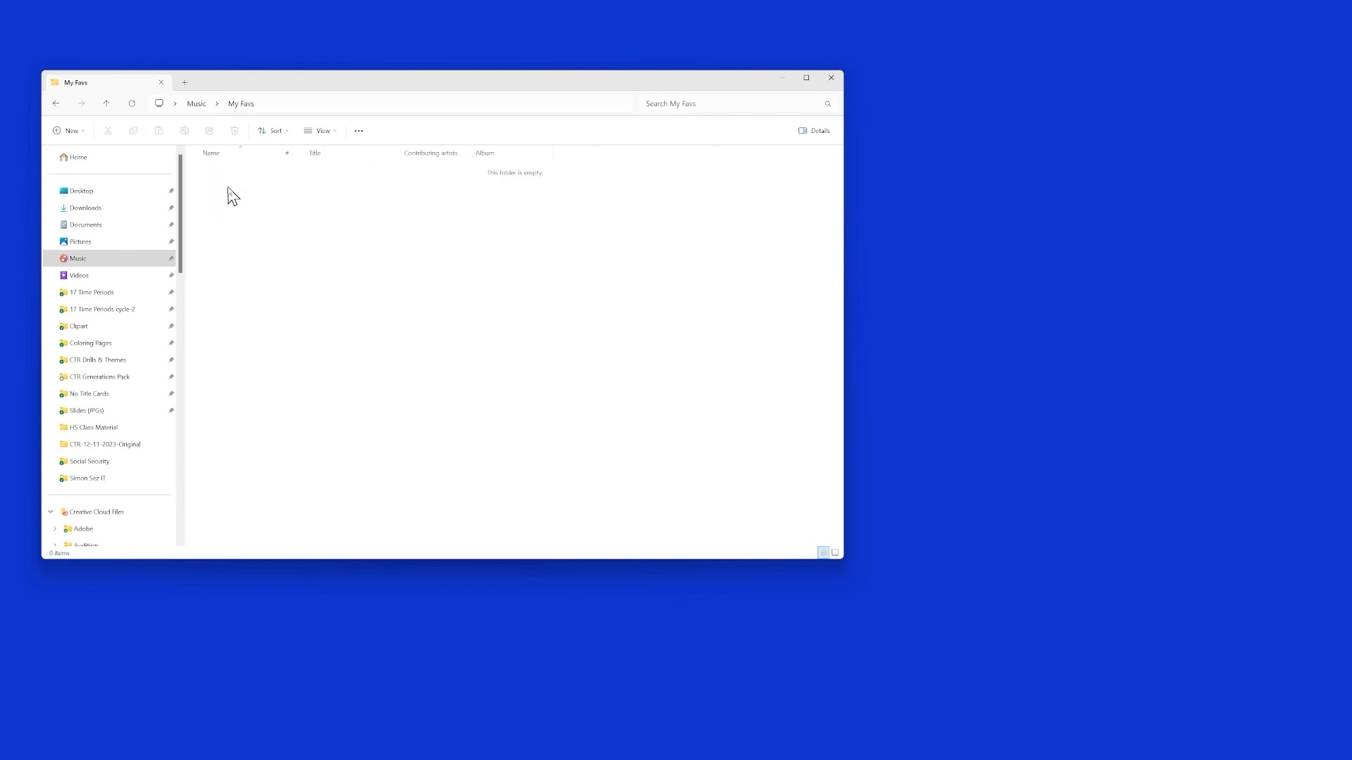
click(196, 104)
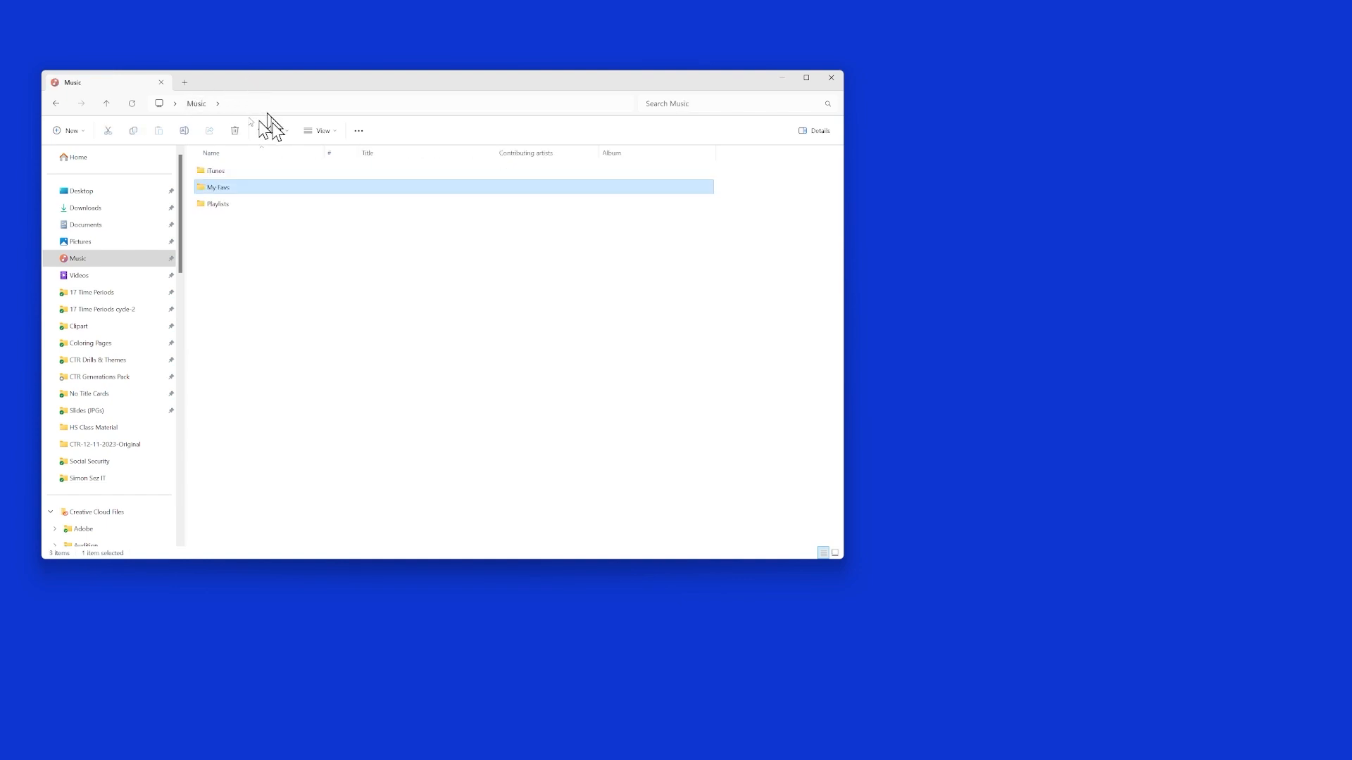
Snap the Music folder window to the right half of the screen and minimise Word beside it.
key(super+Right)
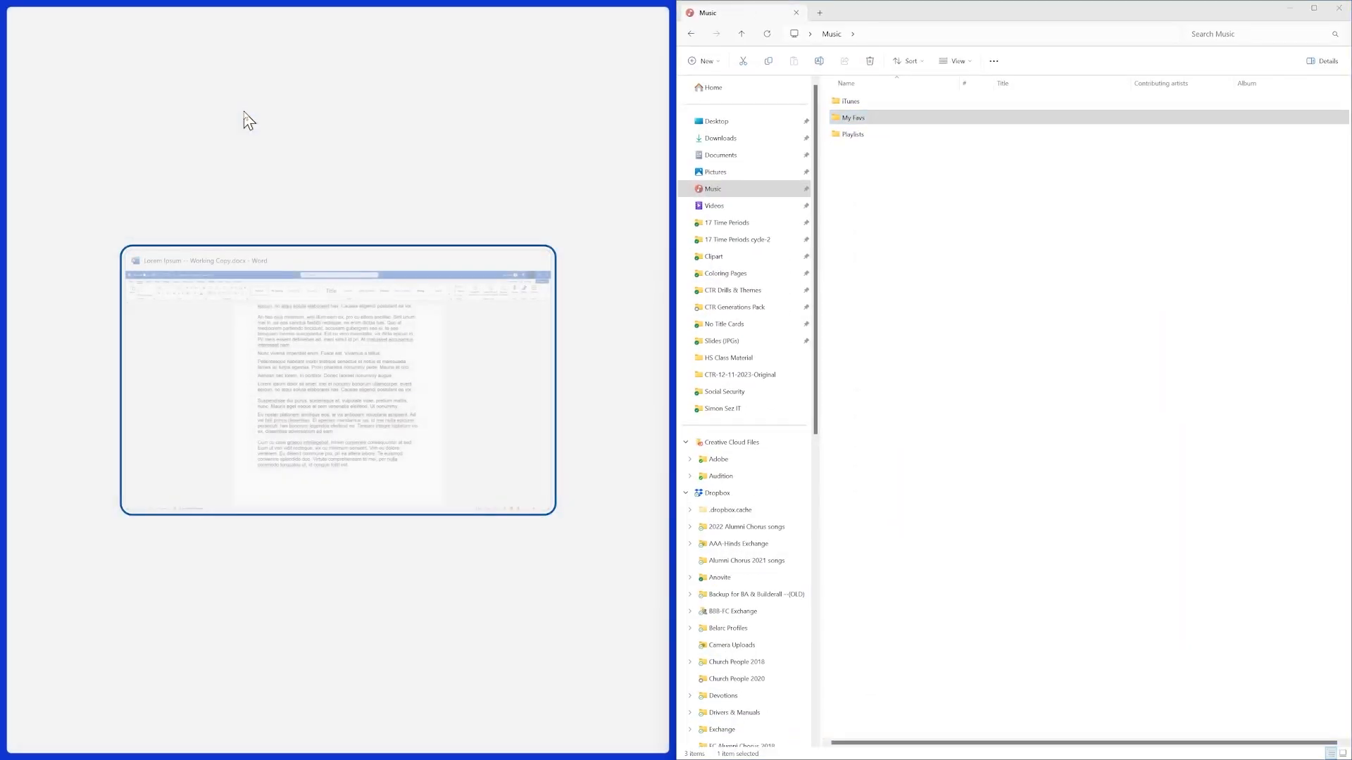
click(496, 440)
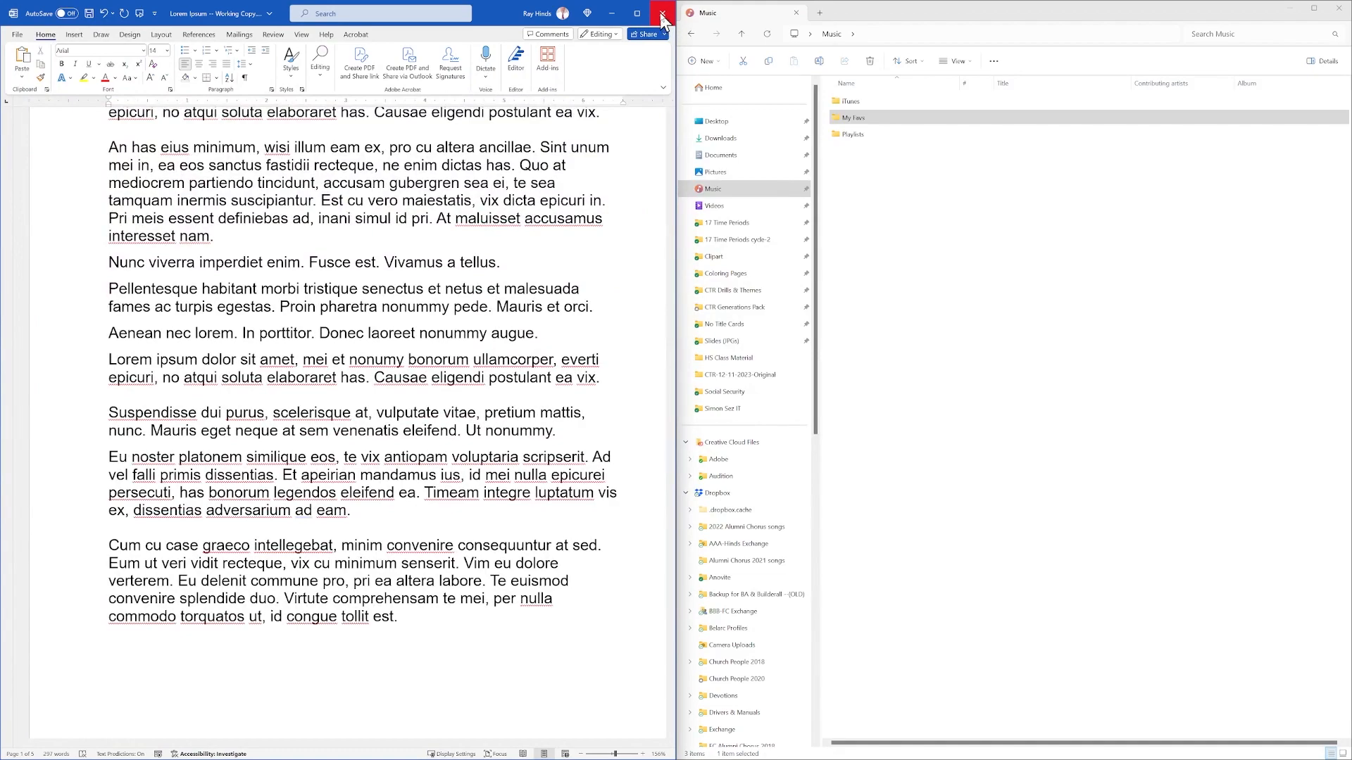
click(611, 13)
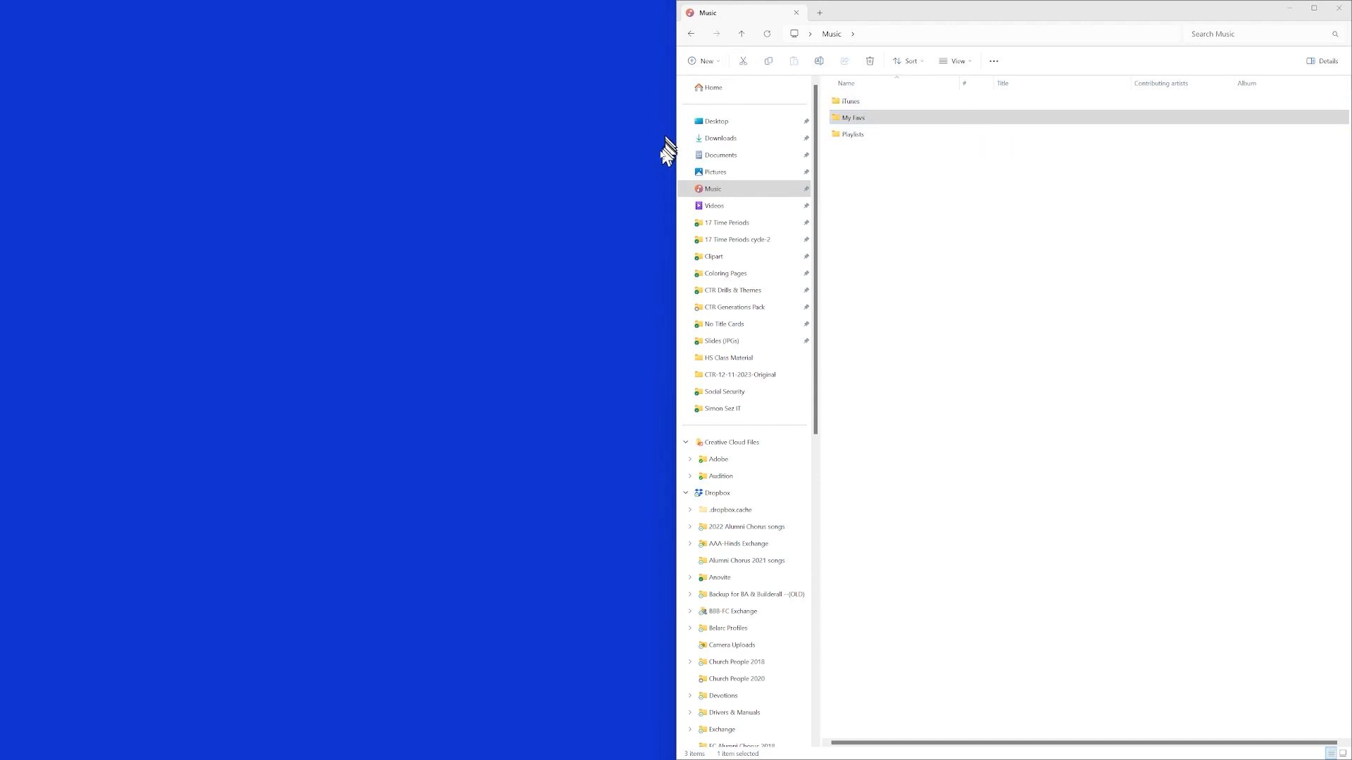
Bring up a second File Explorer window, open its Music folder, and snap it to the left half of the screen.
drag(1, 75, 493, 2)
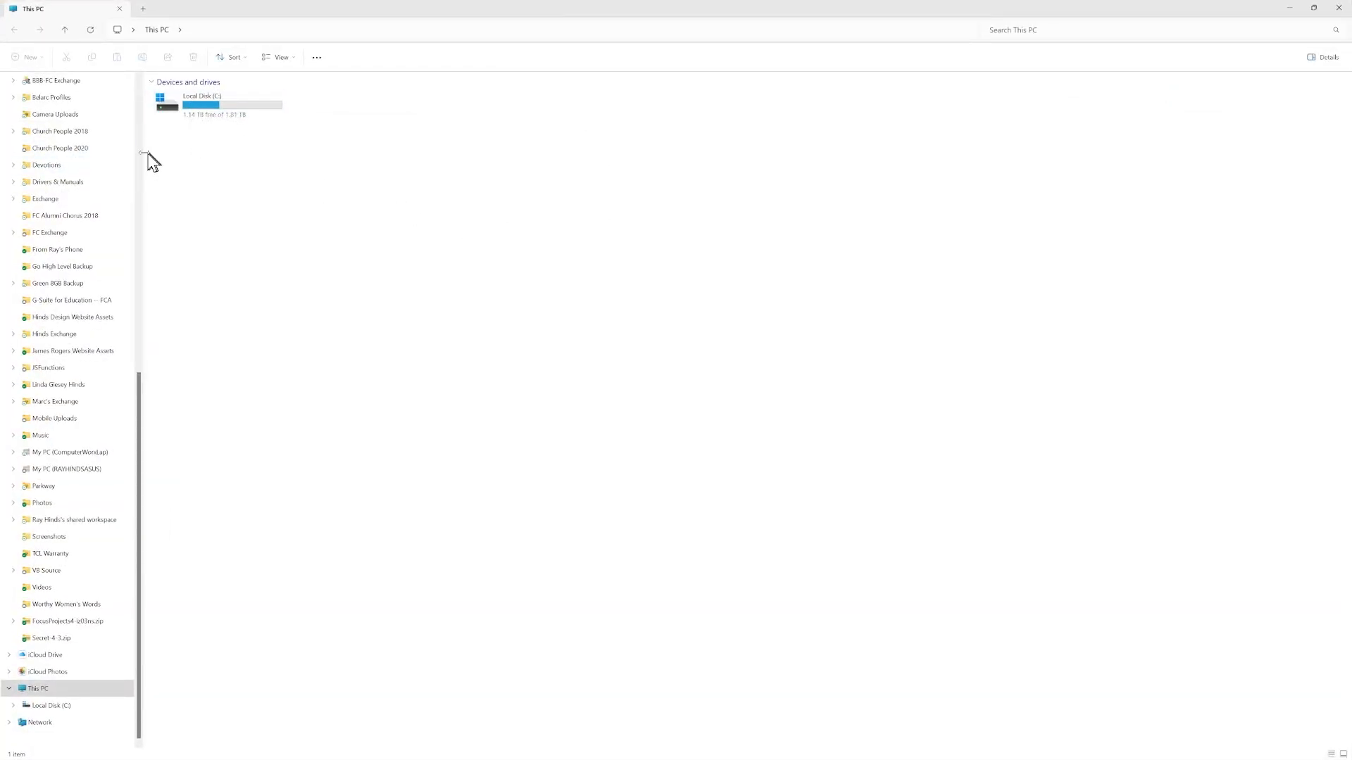
scroll(131, 169, up, 10)
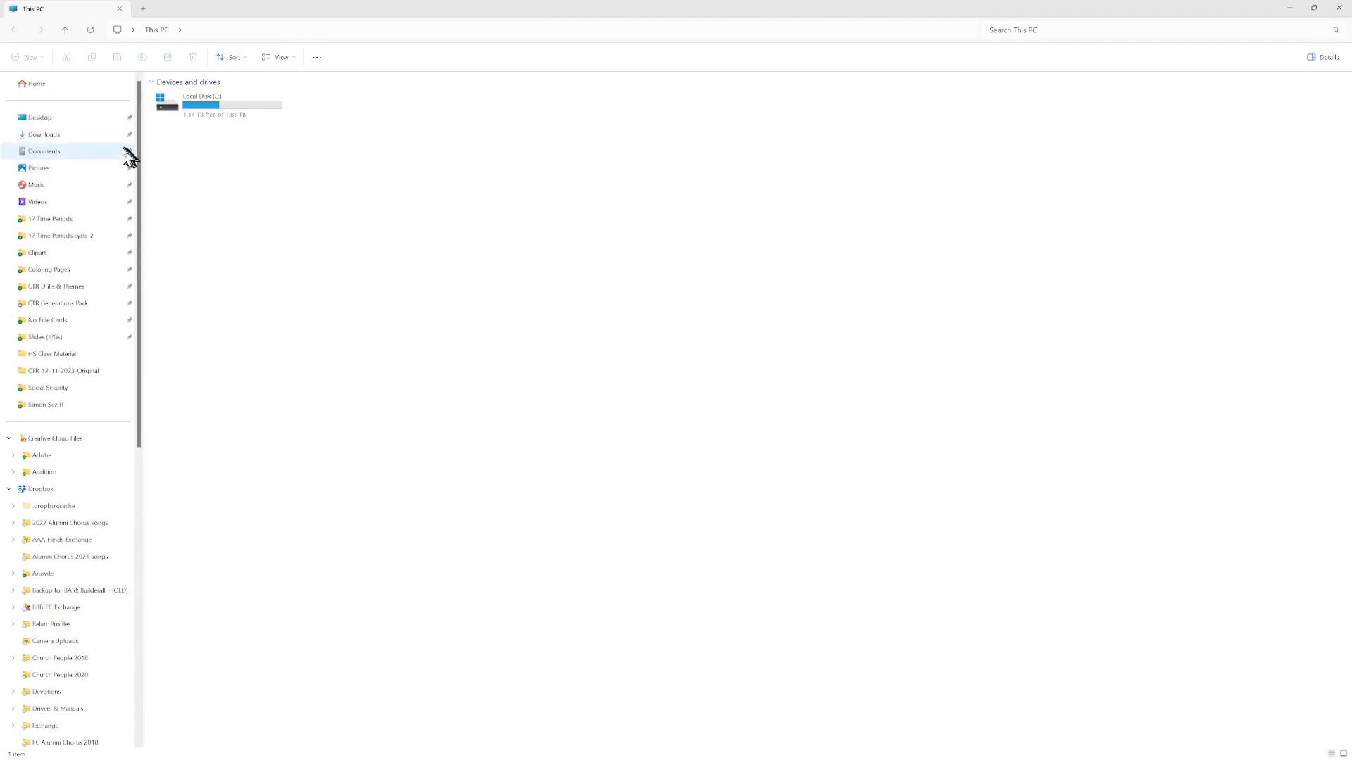
click(39, 187)
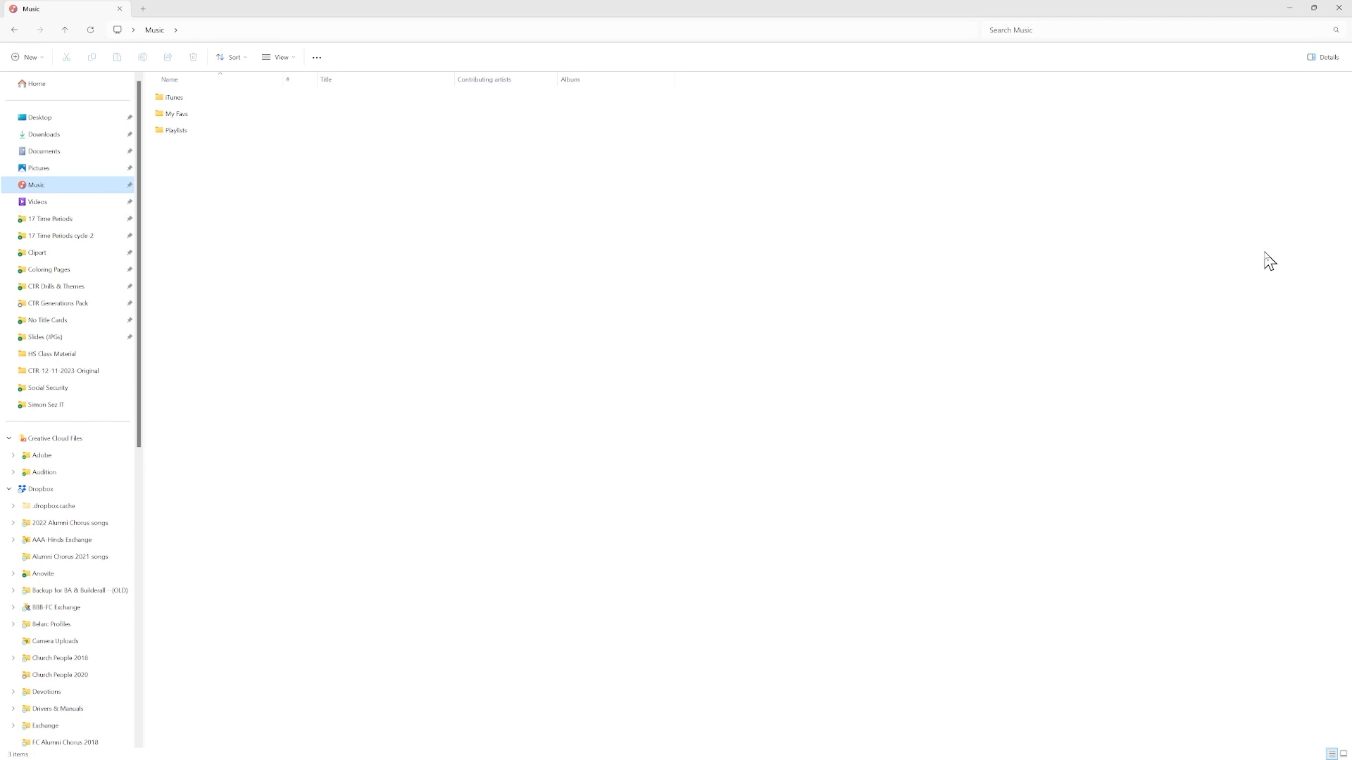
key(super+Right)
key(ctrl+n)
key(super+Left)
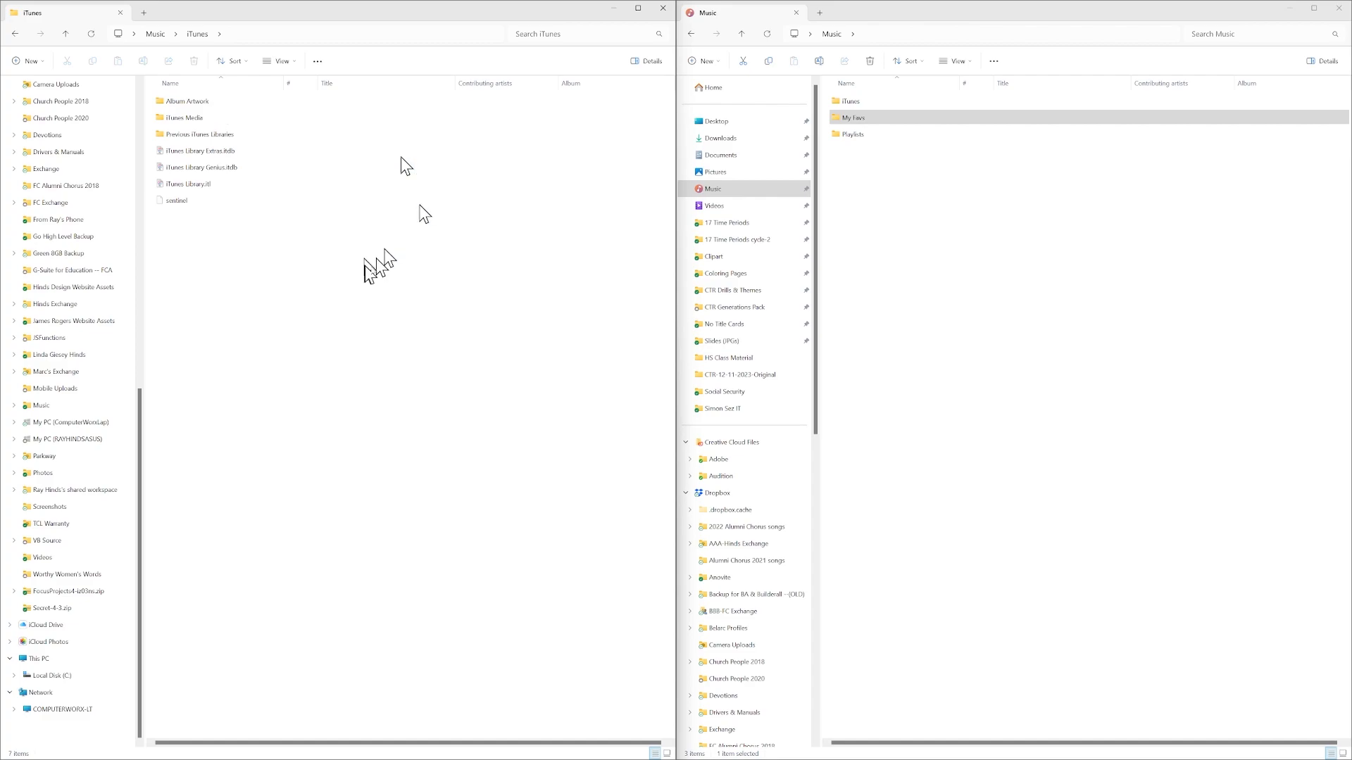
Open the inner Al Hirt album folder under iTunes Media > Music in one window and the My Favs folder in the other.
double_click(192, 119)
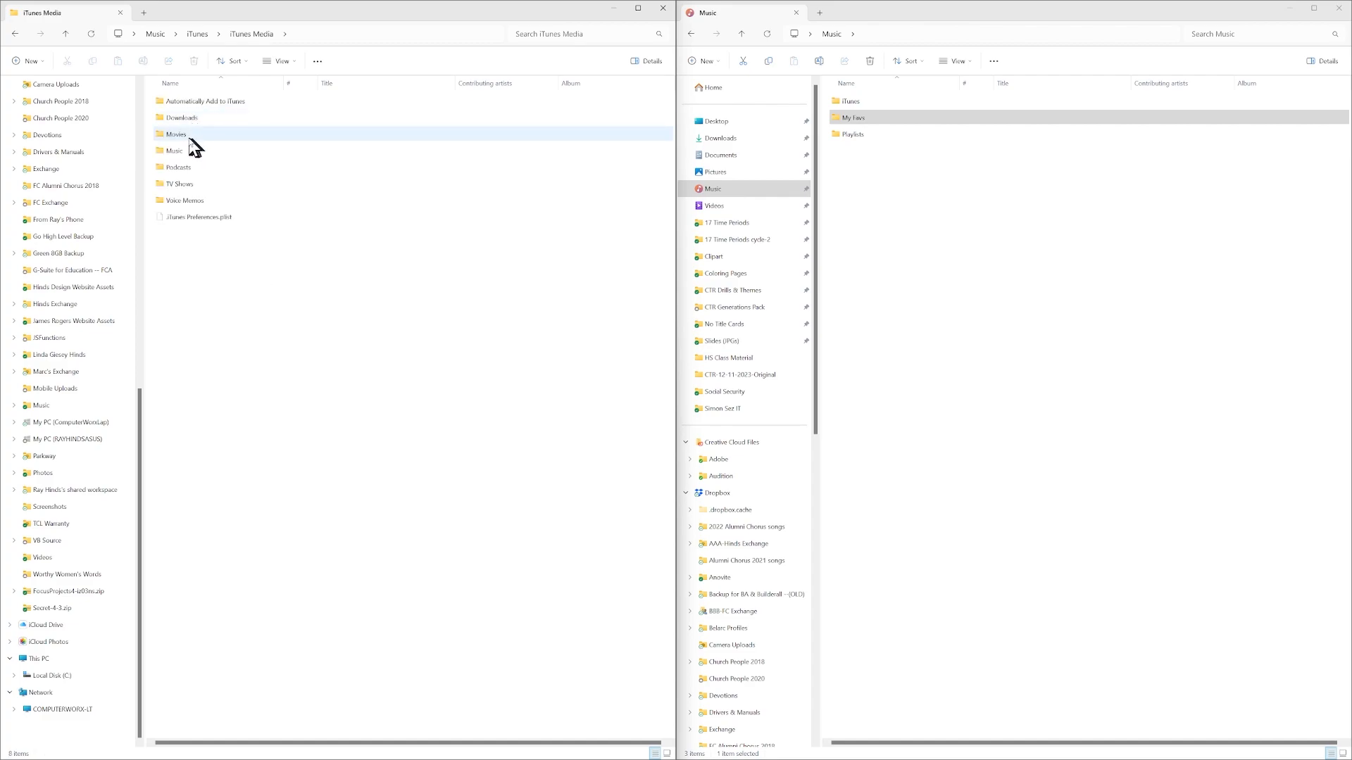
double_click(178, 150)
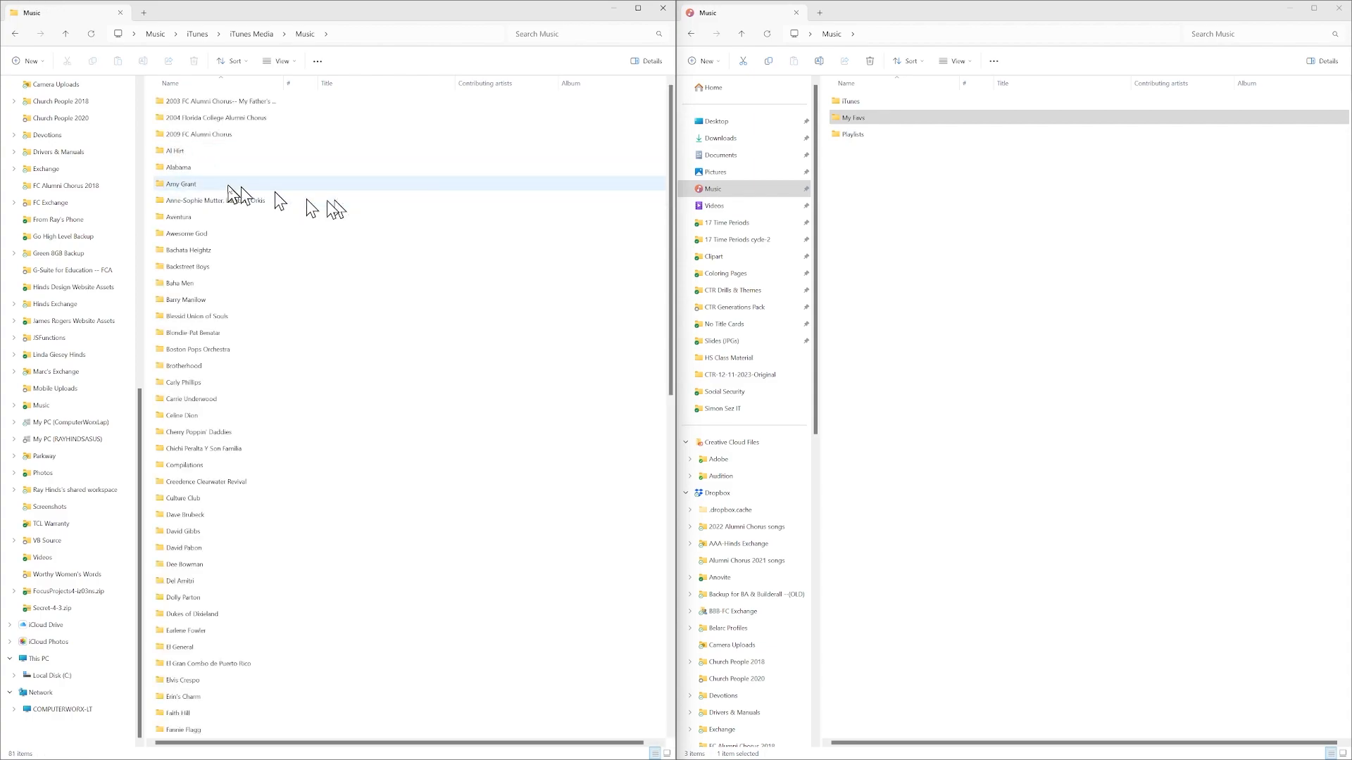
double_click(176, 151)
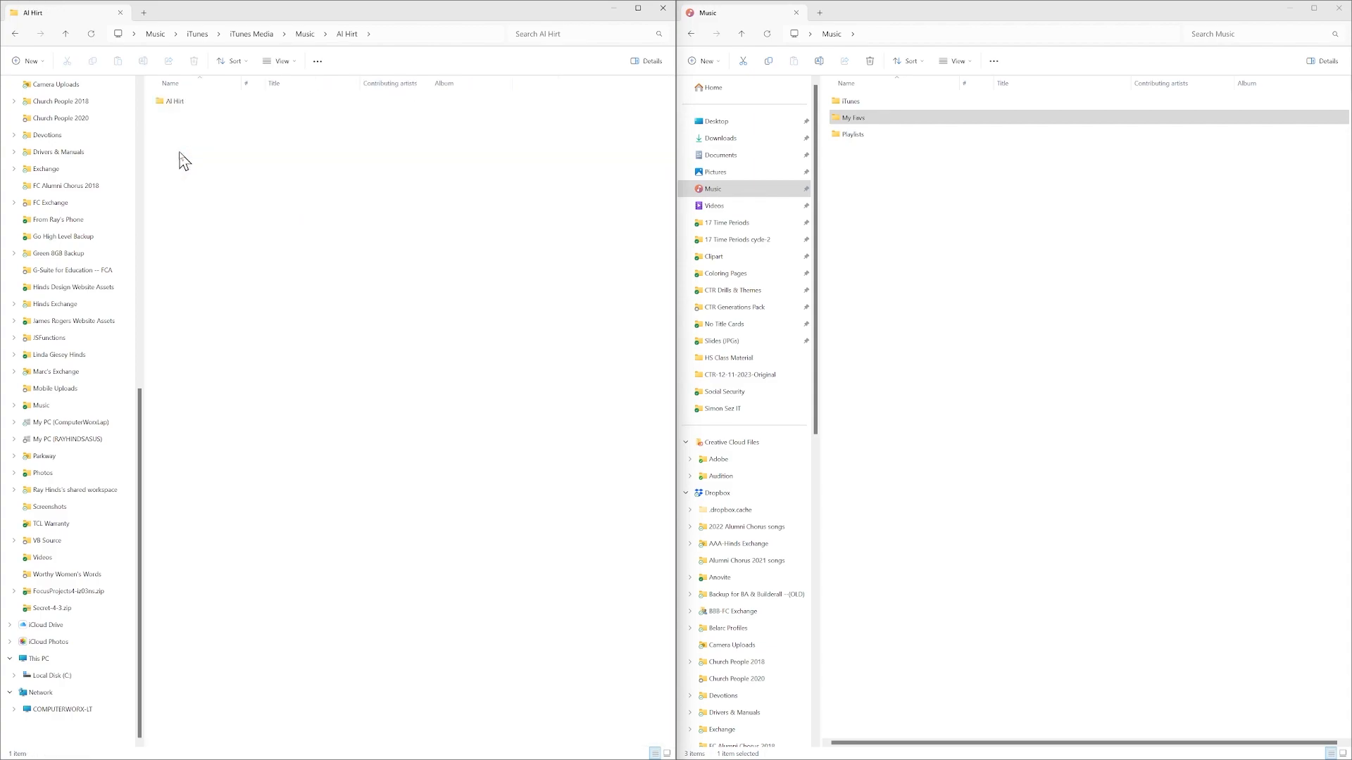
double_click(173, 102)
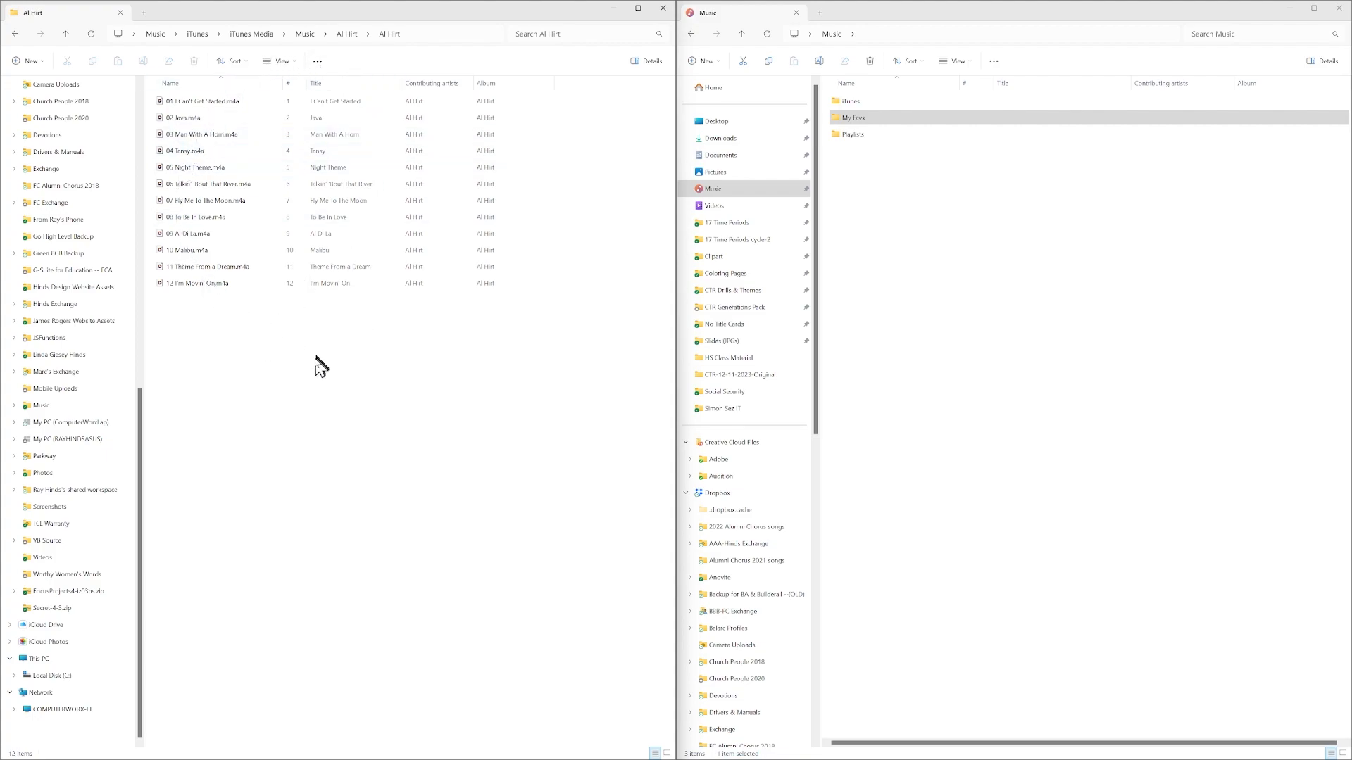
click(886, 120)
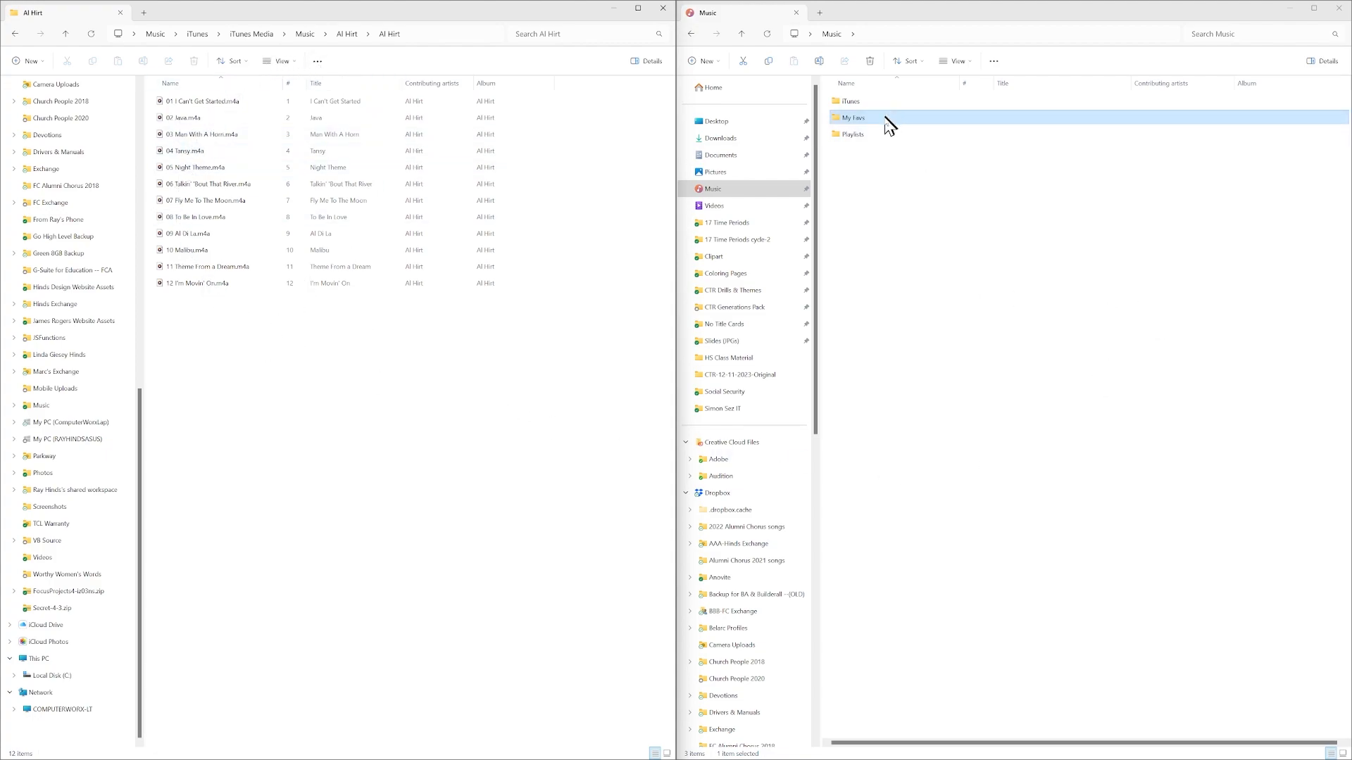
double_click(886, 120)
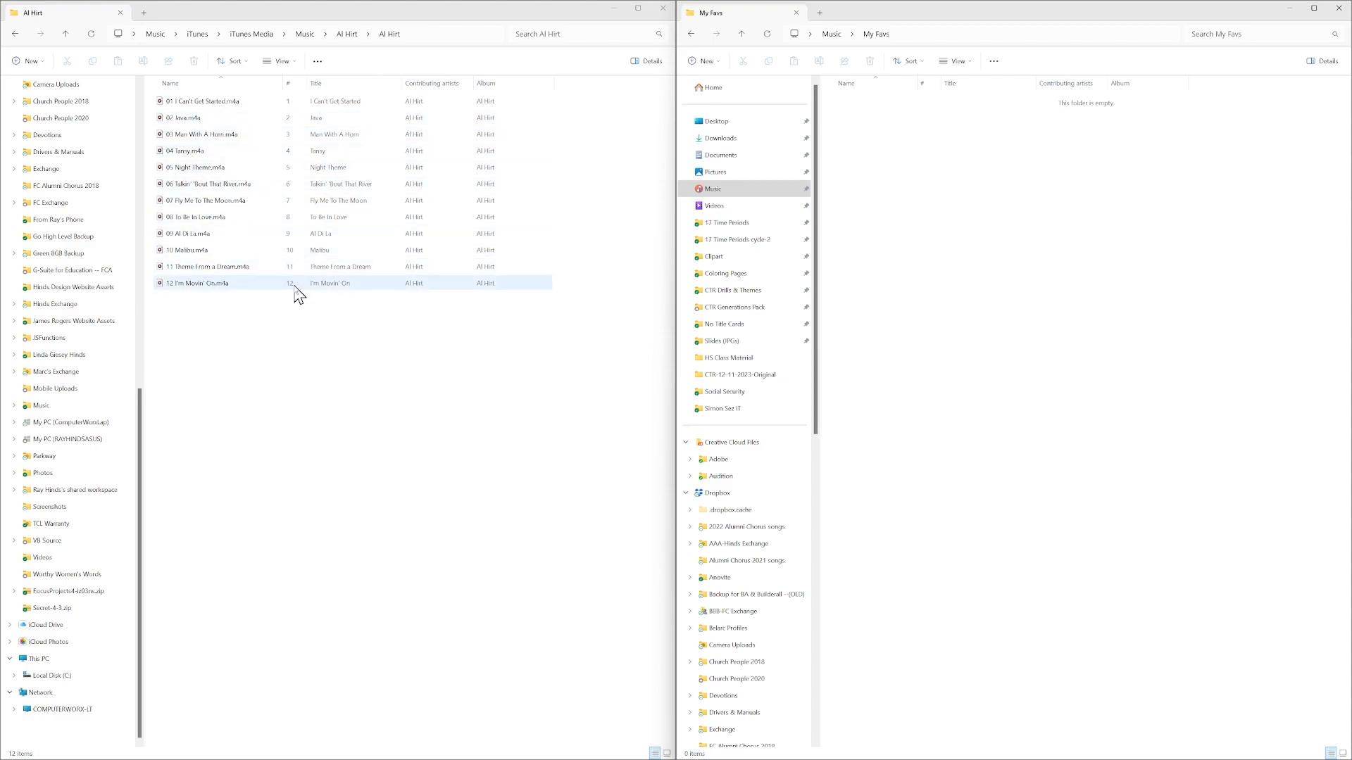
Select the adjacent tracks 01 to 05 in the Al Hirt folder as one range and clear the selection.
click(213, 103)
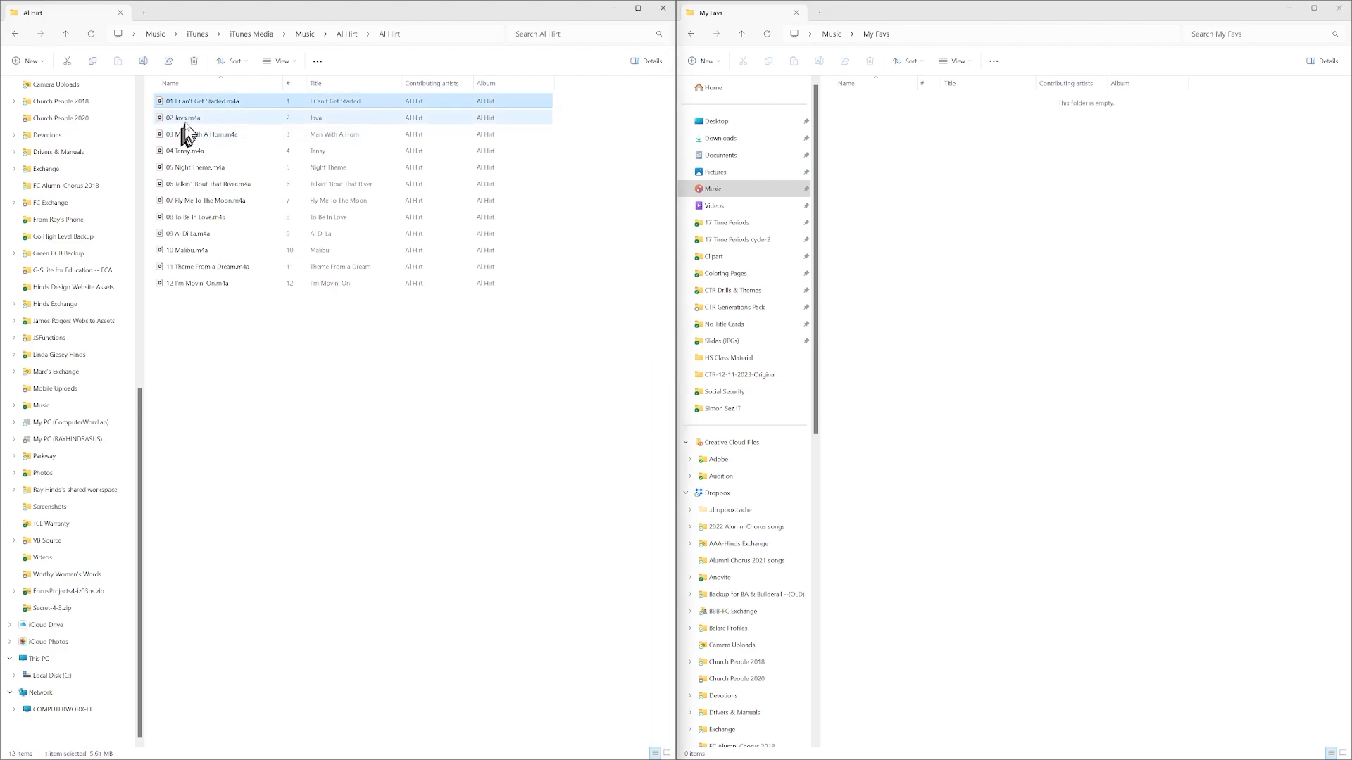
shift+click(186, 169)
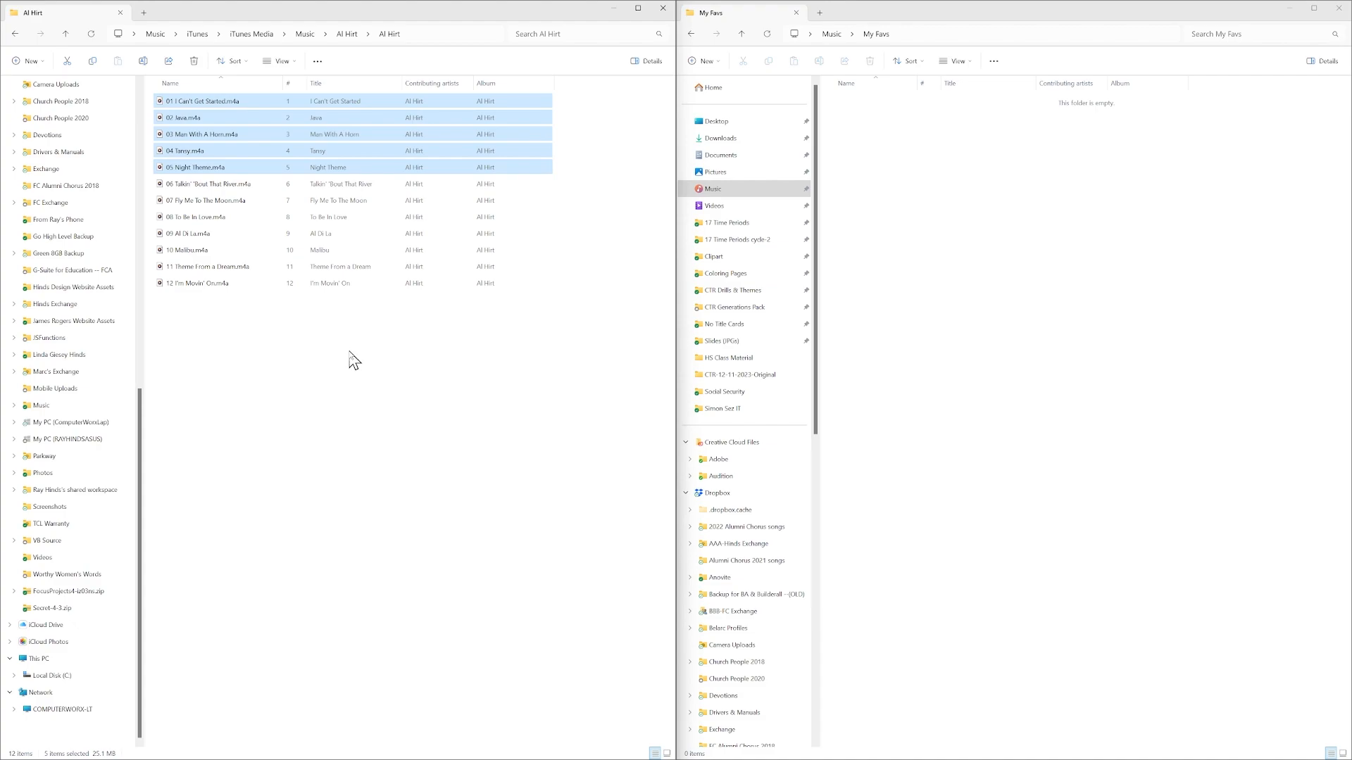
click(314, 352)
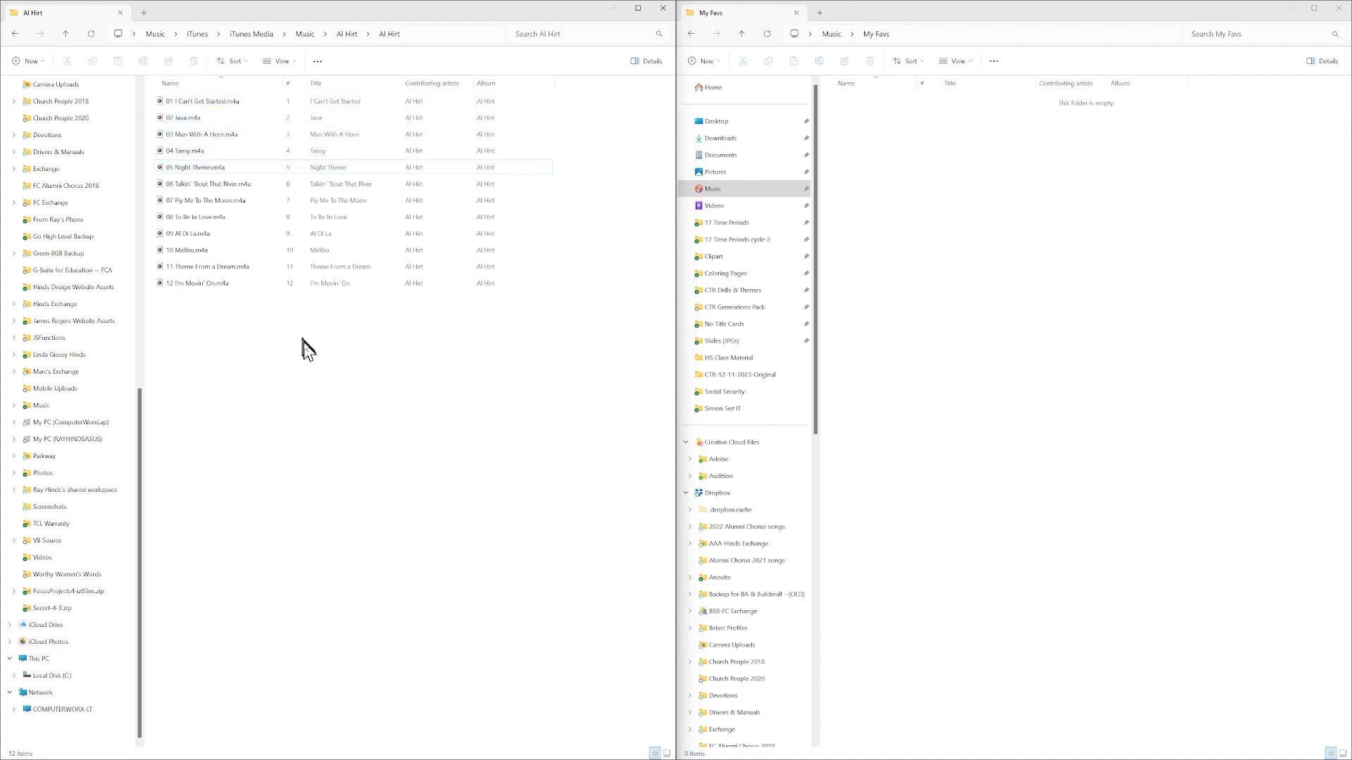
Copy the adjacent tracks 01 I Can't Get Started to 05 Night Theme from the Al Hirt folder into the My Favs folder.
click(243, 103)
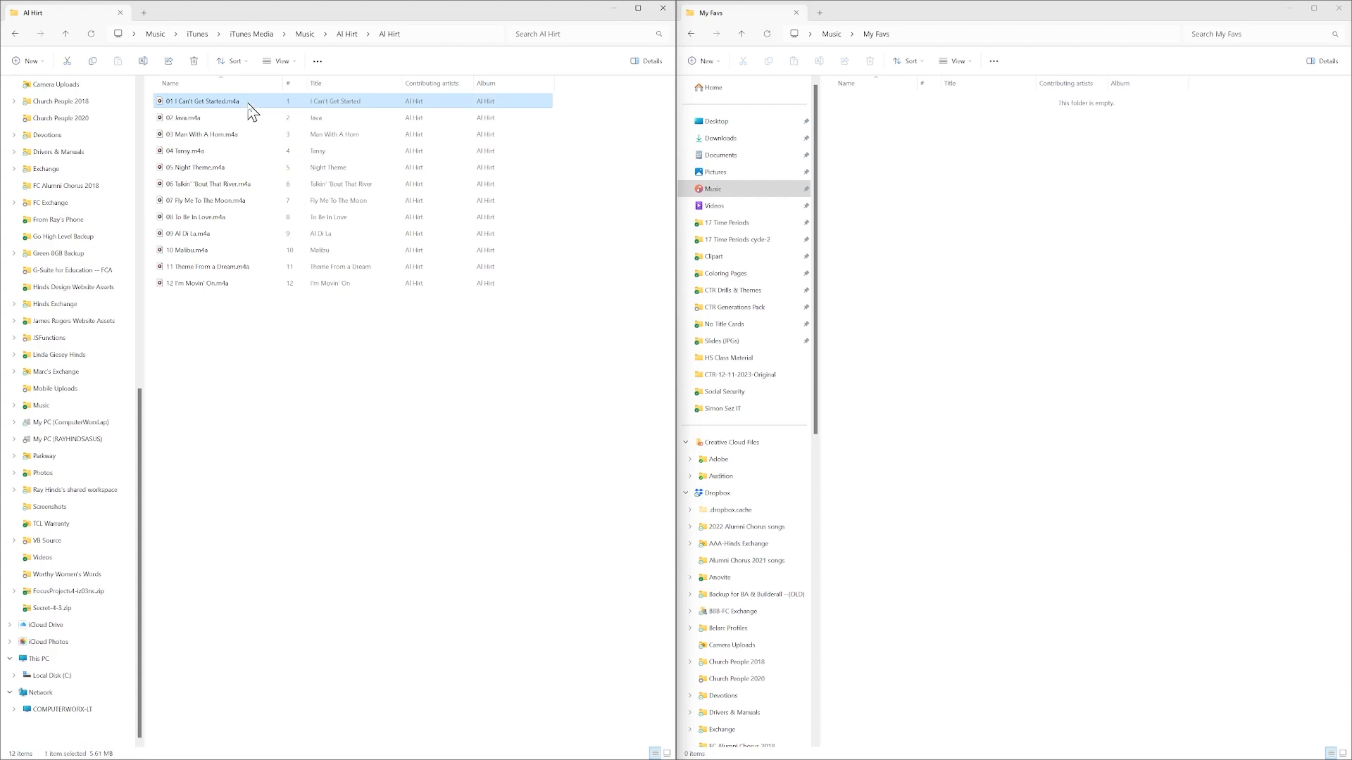
mouse_move(252, 113)
mouse_down()
mouse_move(260, 128)
mouse_move(932, 258)
mouse_move(245, 123)
mouse_move(249, 110)
mouse_up()
shift+click(202, 169)
click(206, 103)
shift+click(202, 171)
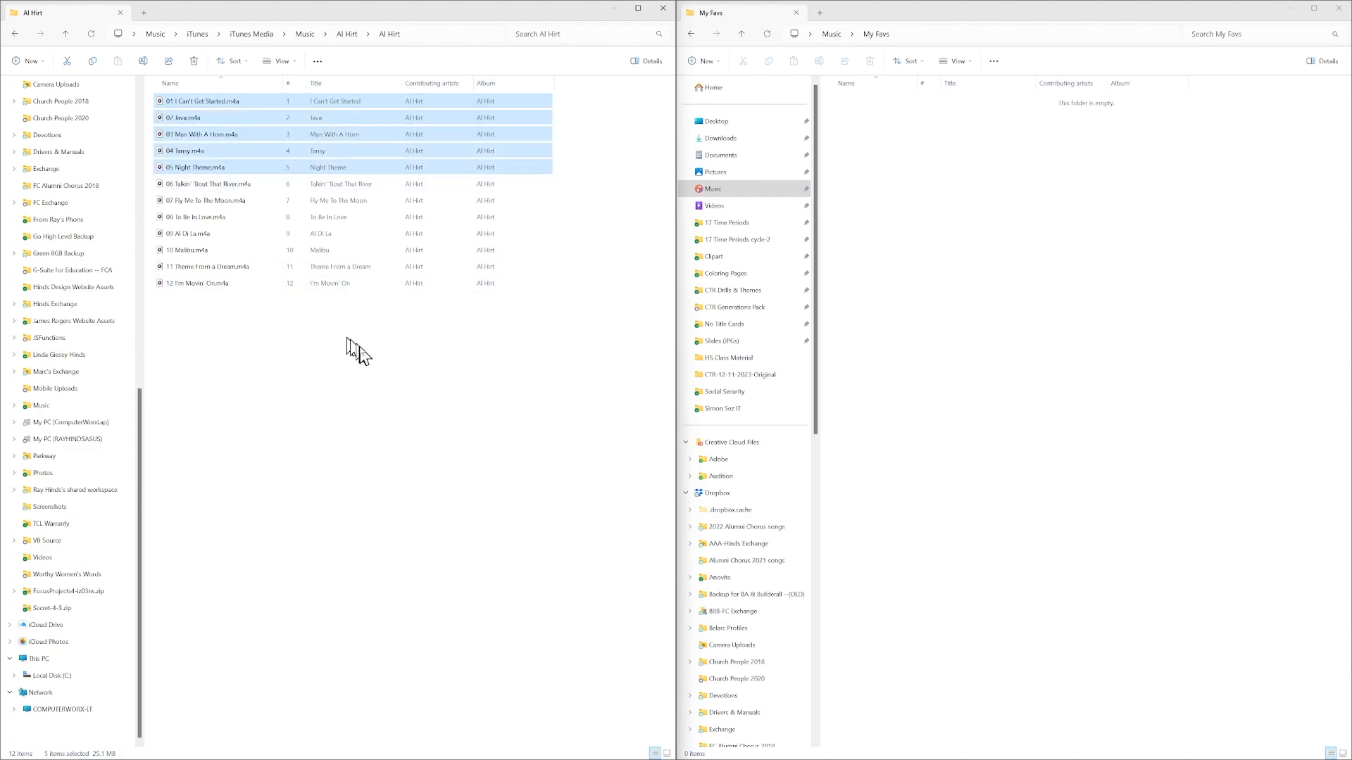
key(ctrl+c)
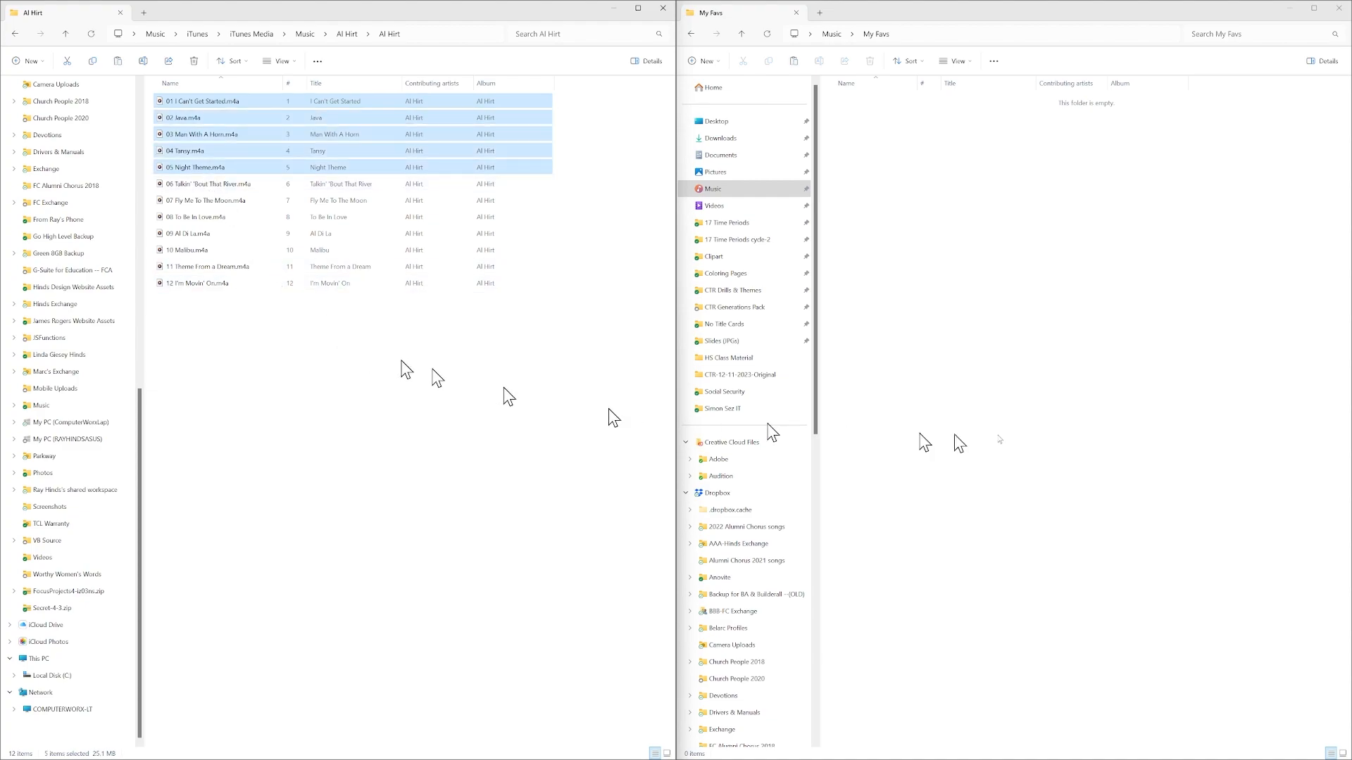
click(976, 260)
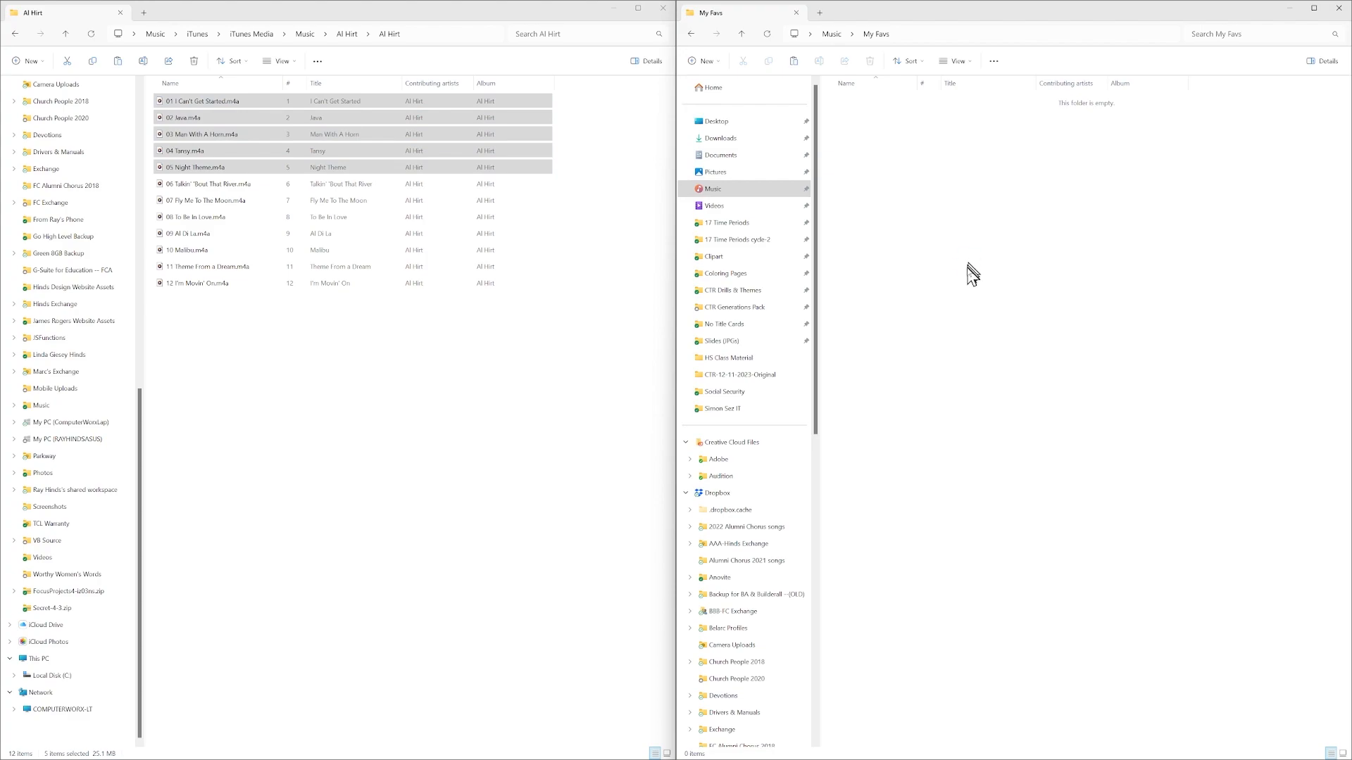
key(ctrl+v)
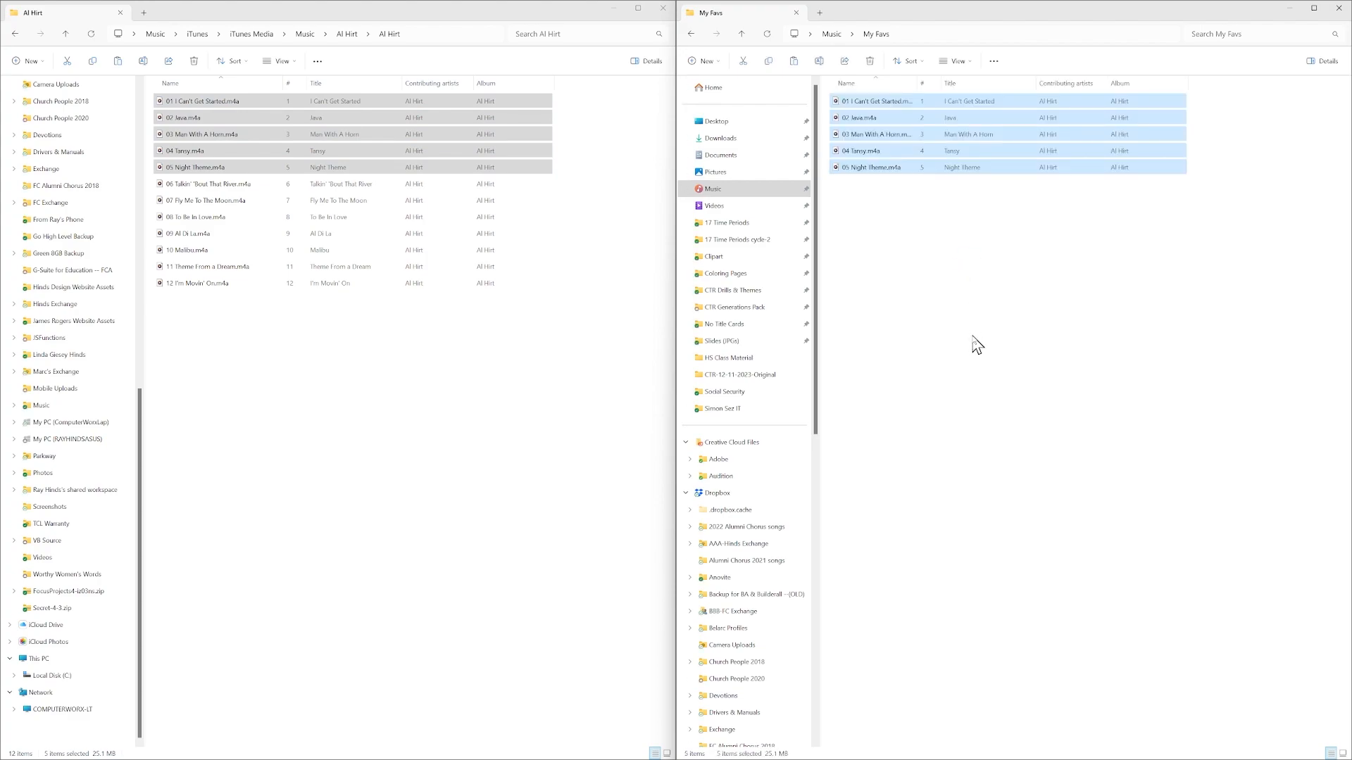
click(259, 345)
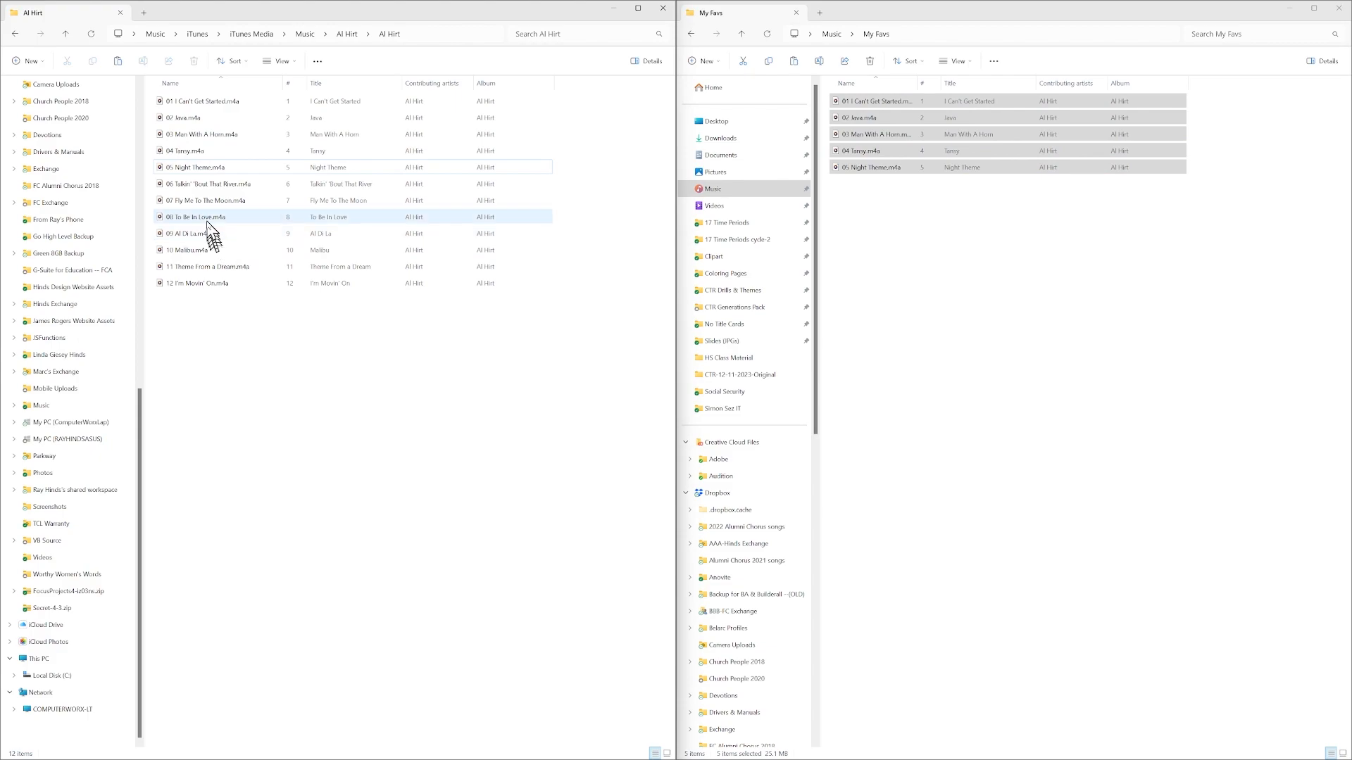
Select the individual tracks 06, 07, 09 and 11 together in the Al Hirt folder, leaving out those between.
click(206, 186)
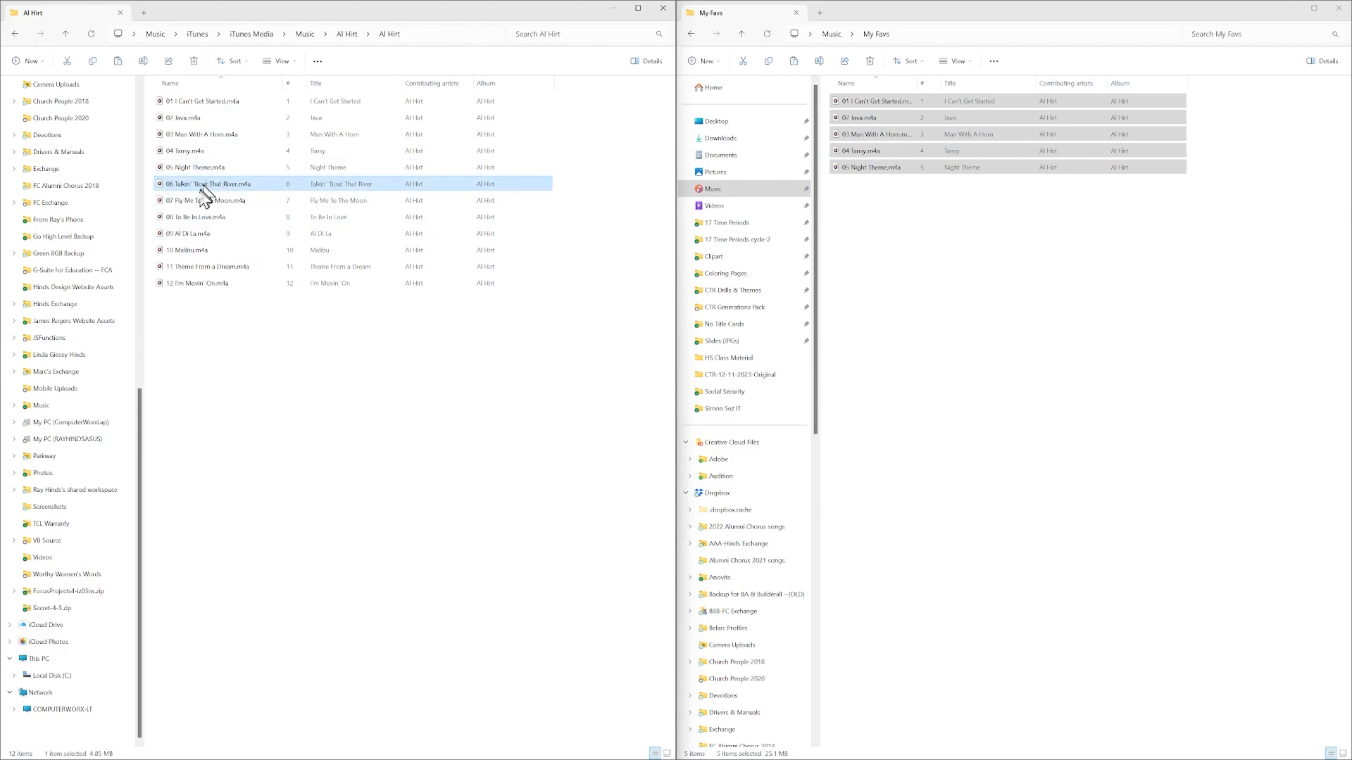
ctrl+click(199, 203)
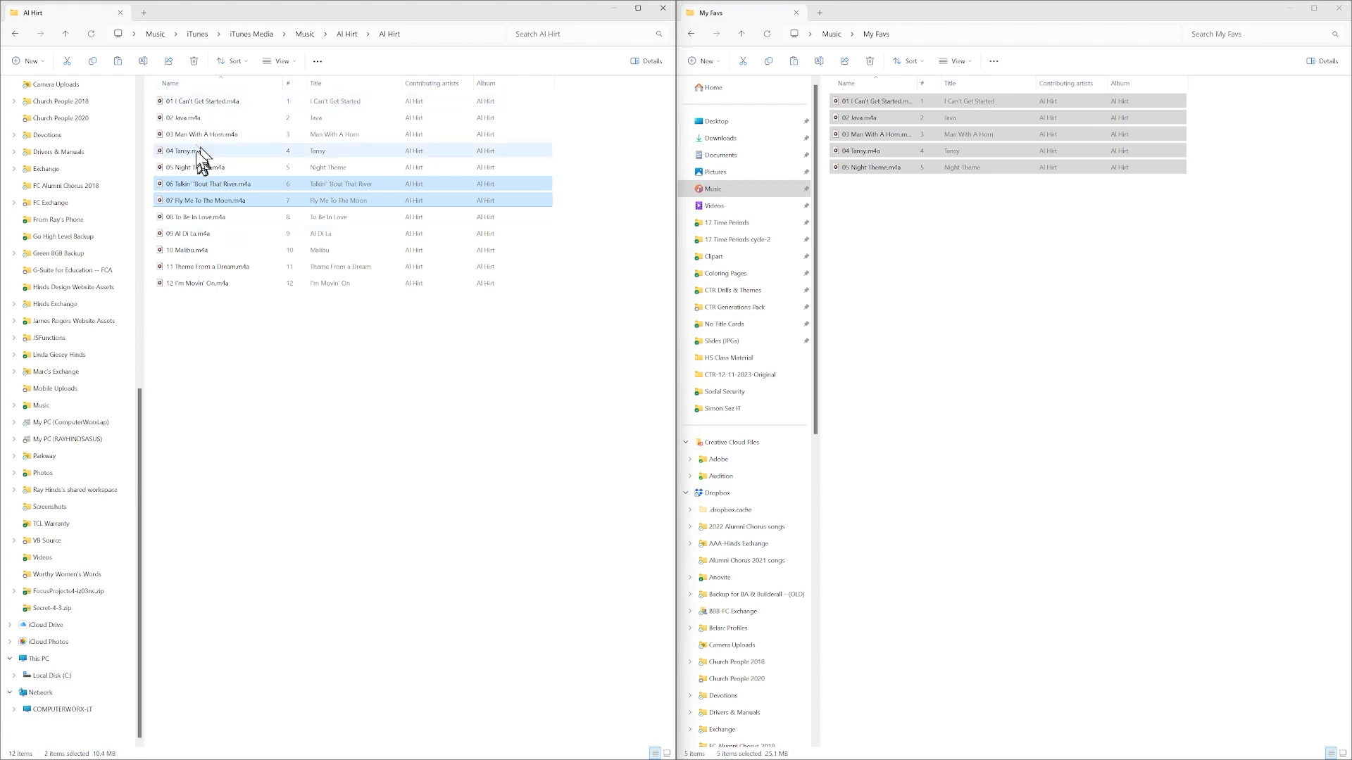
ctrl+click(182, 237)
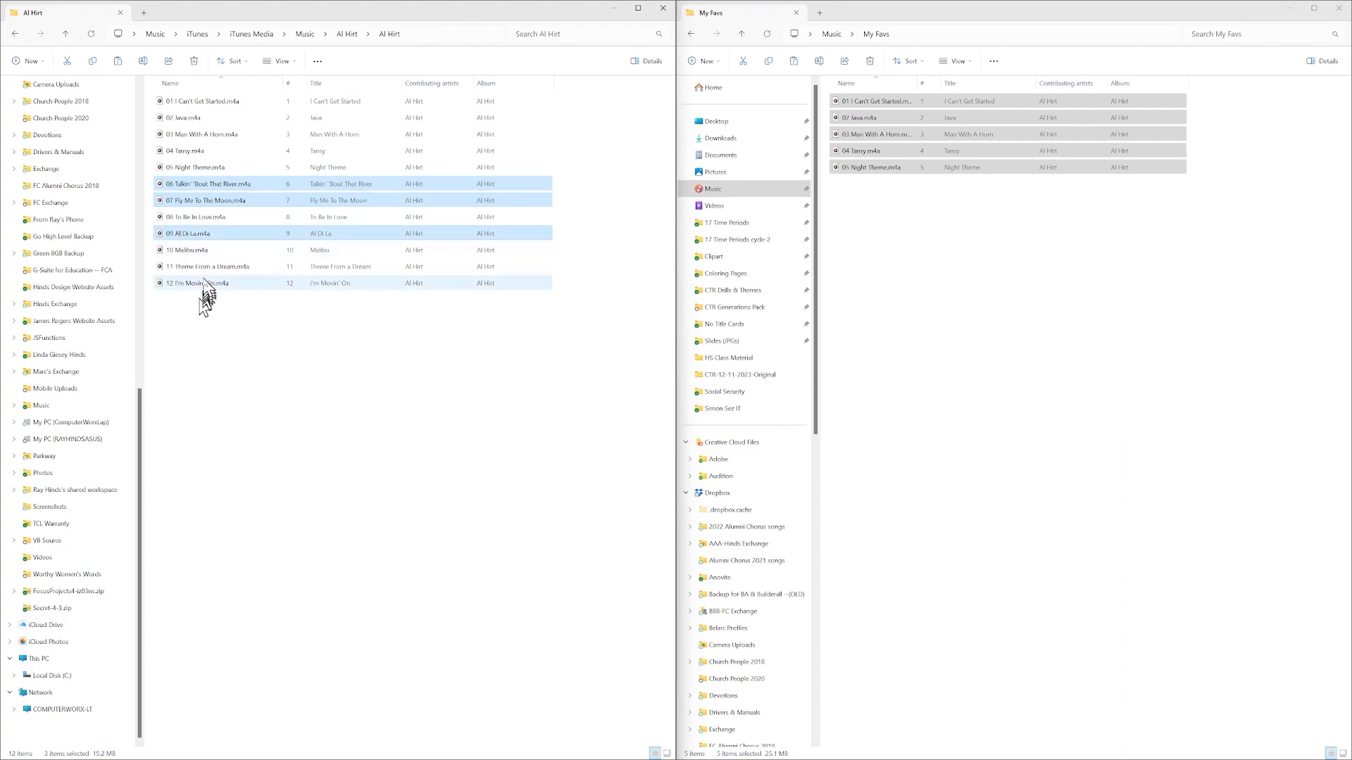
ctrl+click(209, 269)
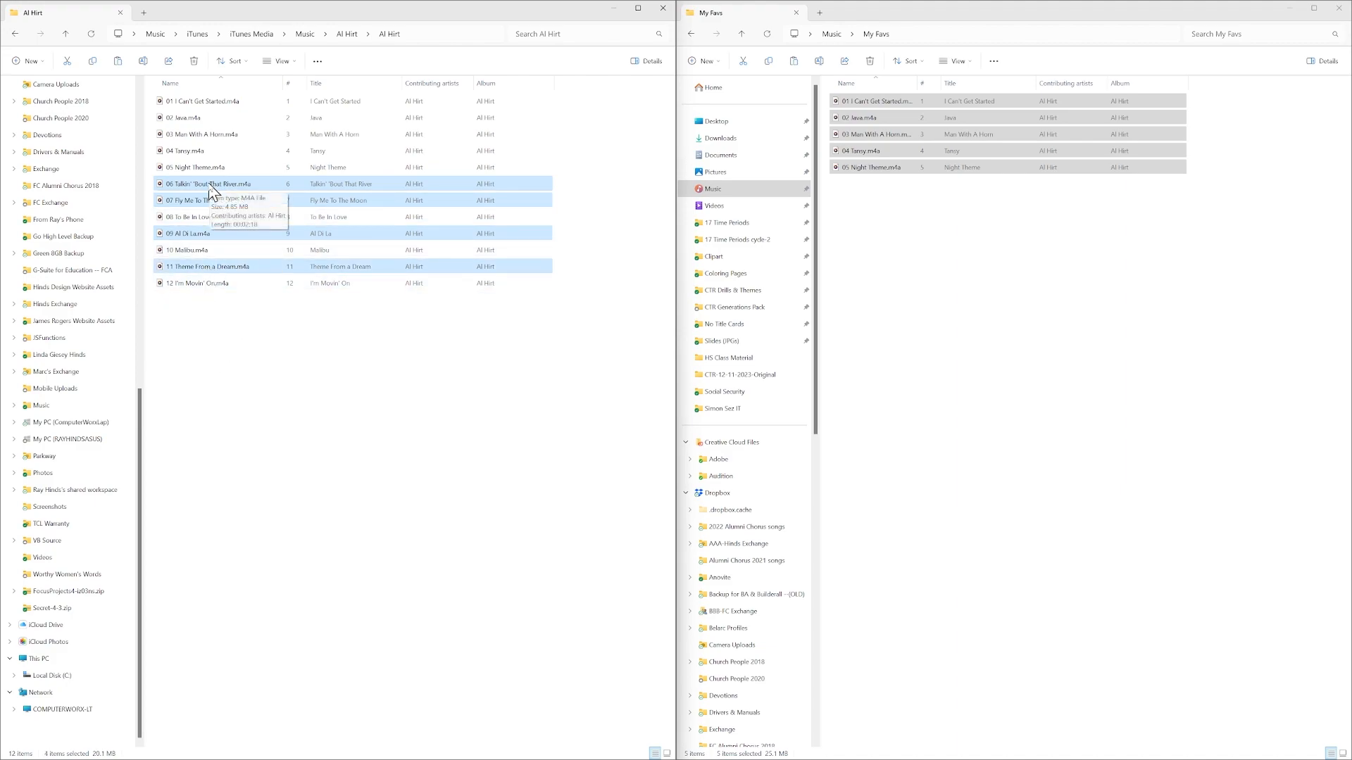
Select tracks 01 to 05 in the Al Hirt folder as a continuous range, then replace it with track 09 alone.
click(195, 111)
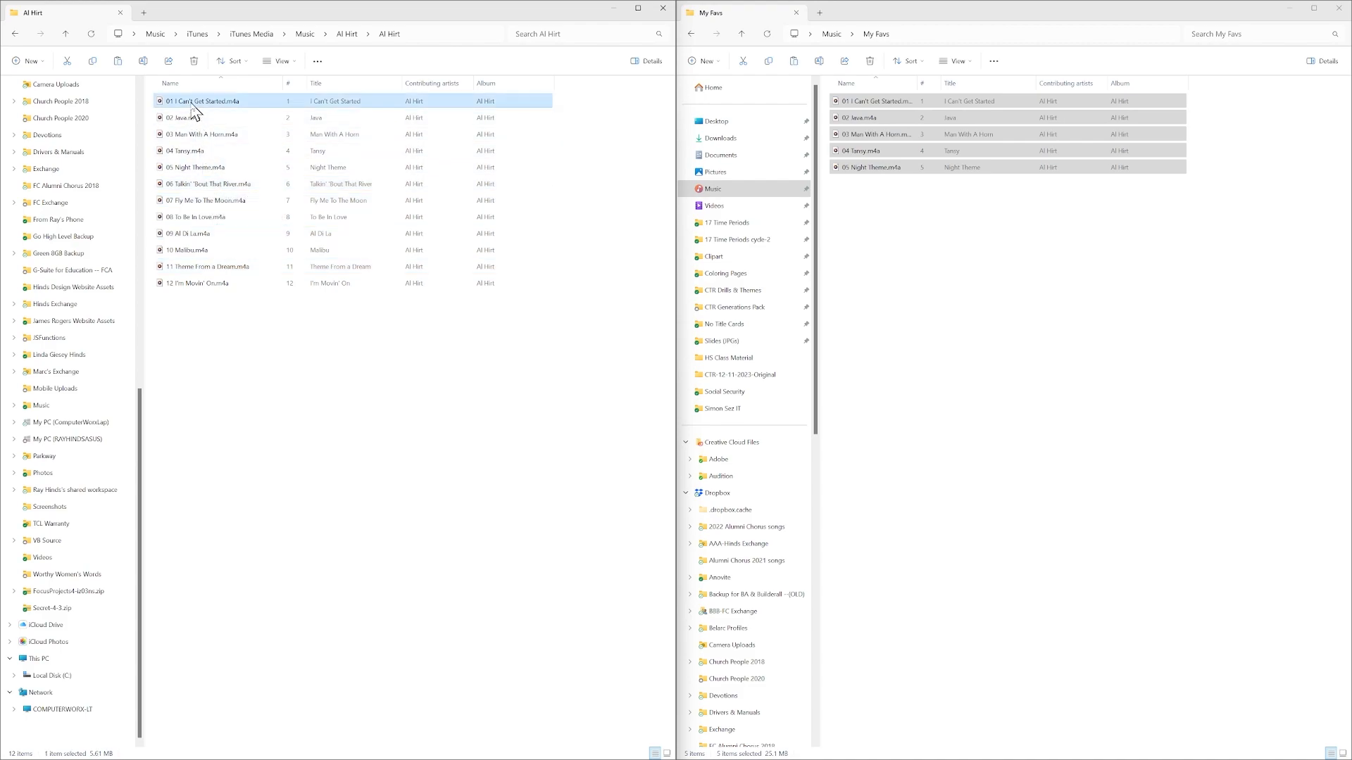
shift+click(194, 169)
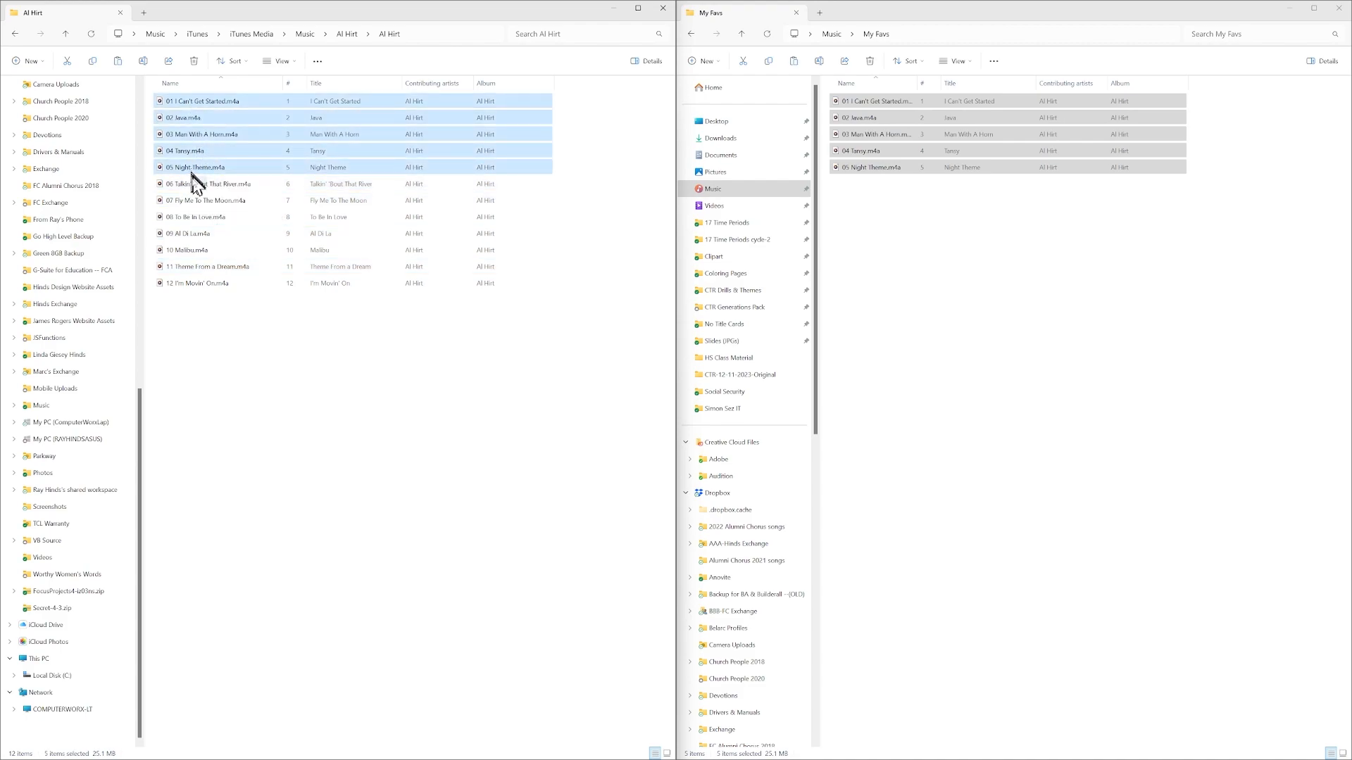
click(215, 233)
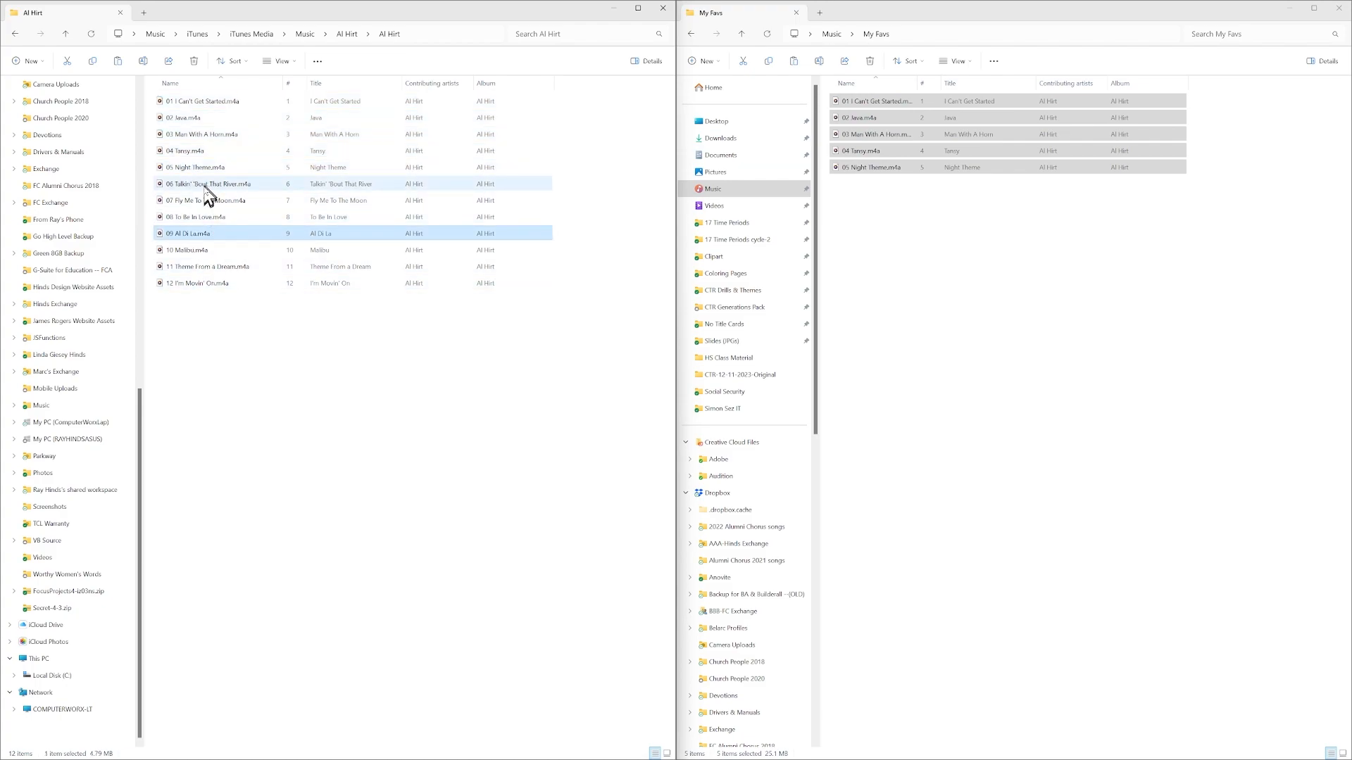
Select the non-adjacent tracks 06, 08, 10 and 12 together in the Al Hirt folder.
click(206, 186)
ctrl+click(202, 217)
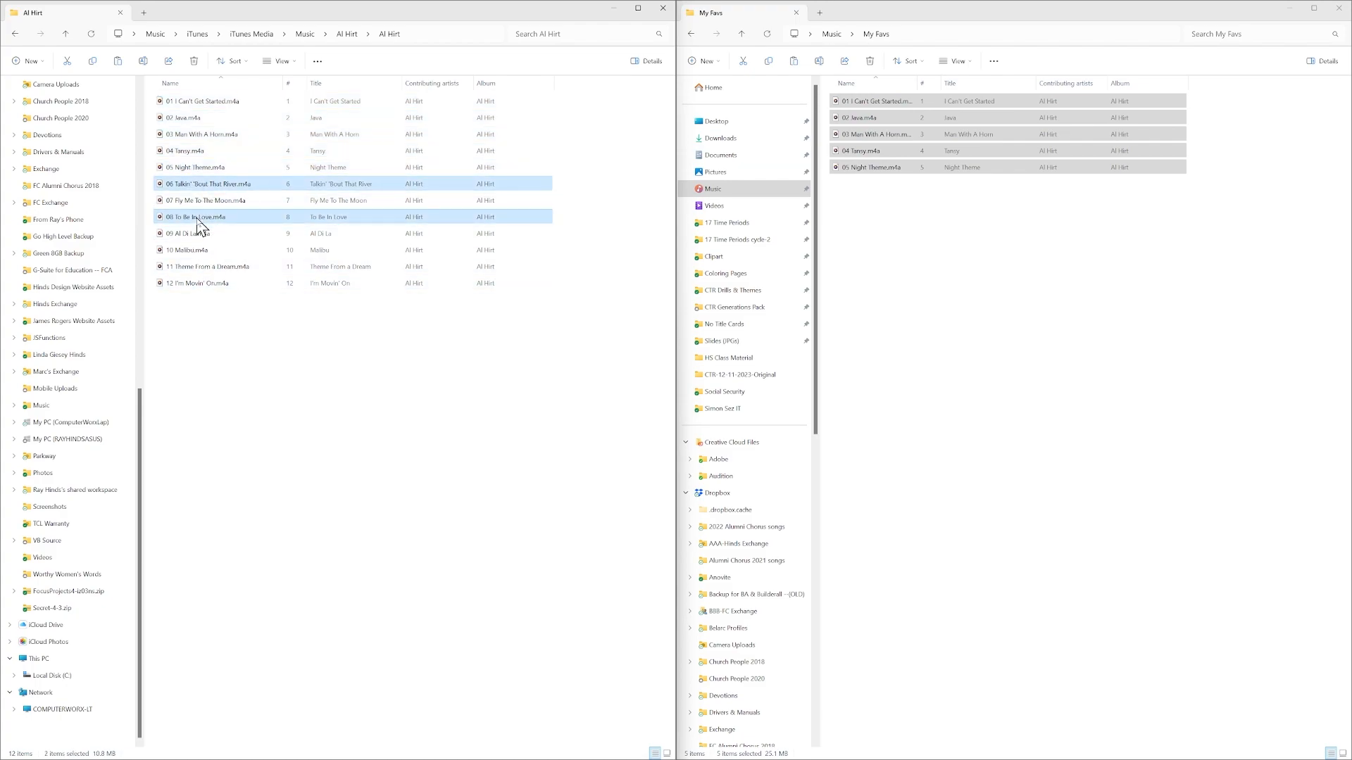
ctrl+click(190, 252)
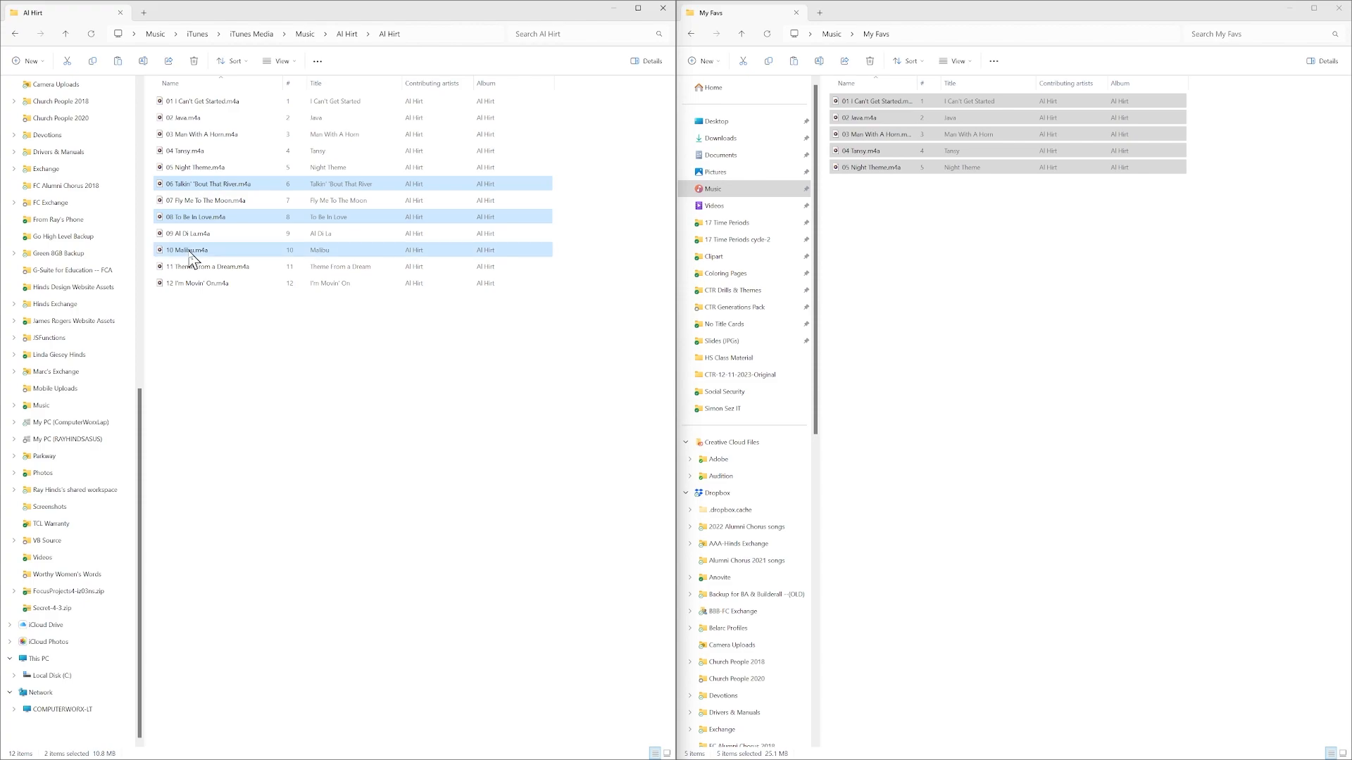
ctrl+click(204, 284)
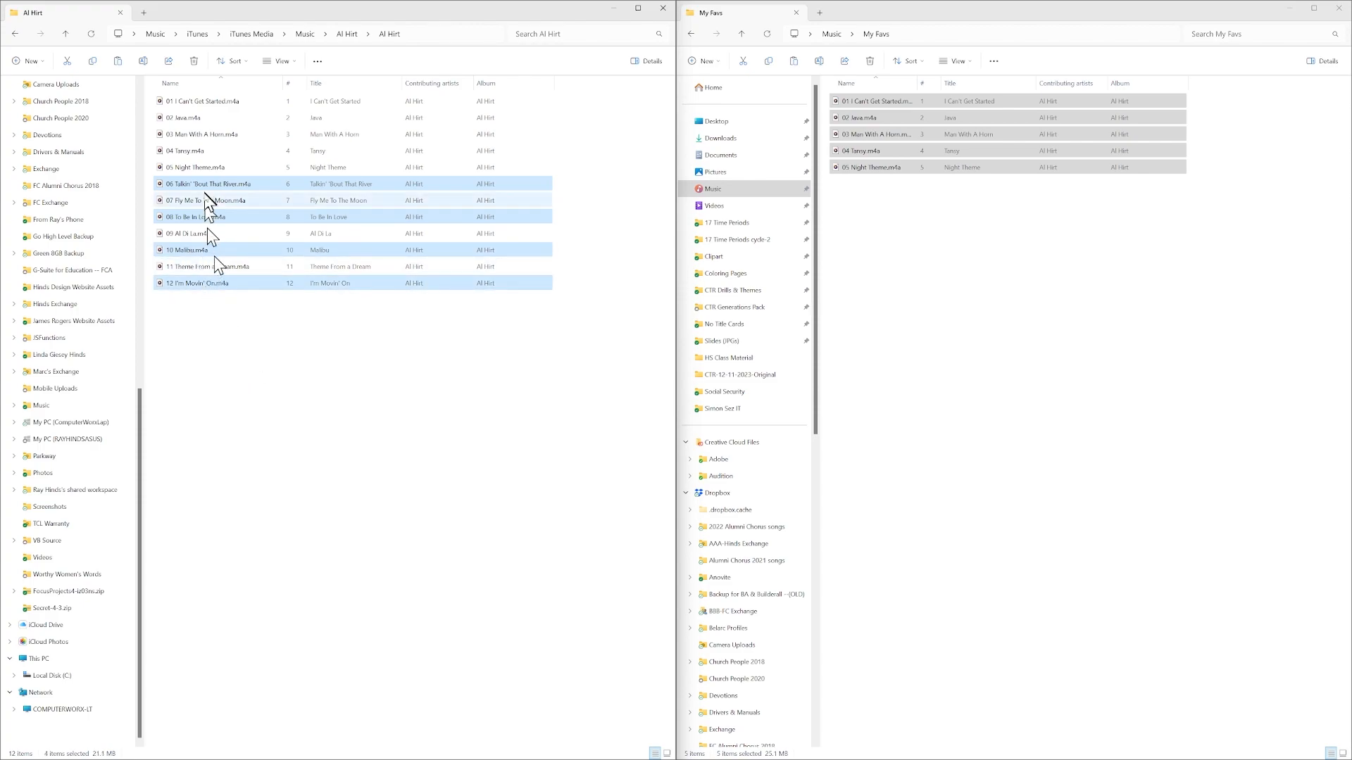
Copy only the non-adjacent tracks 06, 08, 10 and 12 from the Al Hirt folder into My Favs and clear both folders' selections.
click(214, 187)
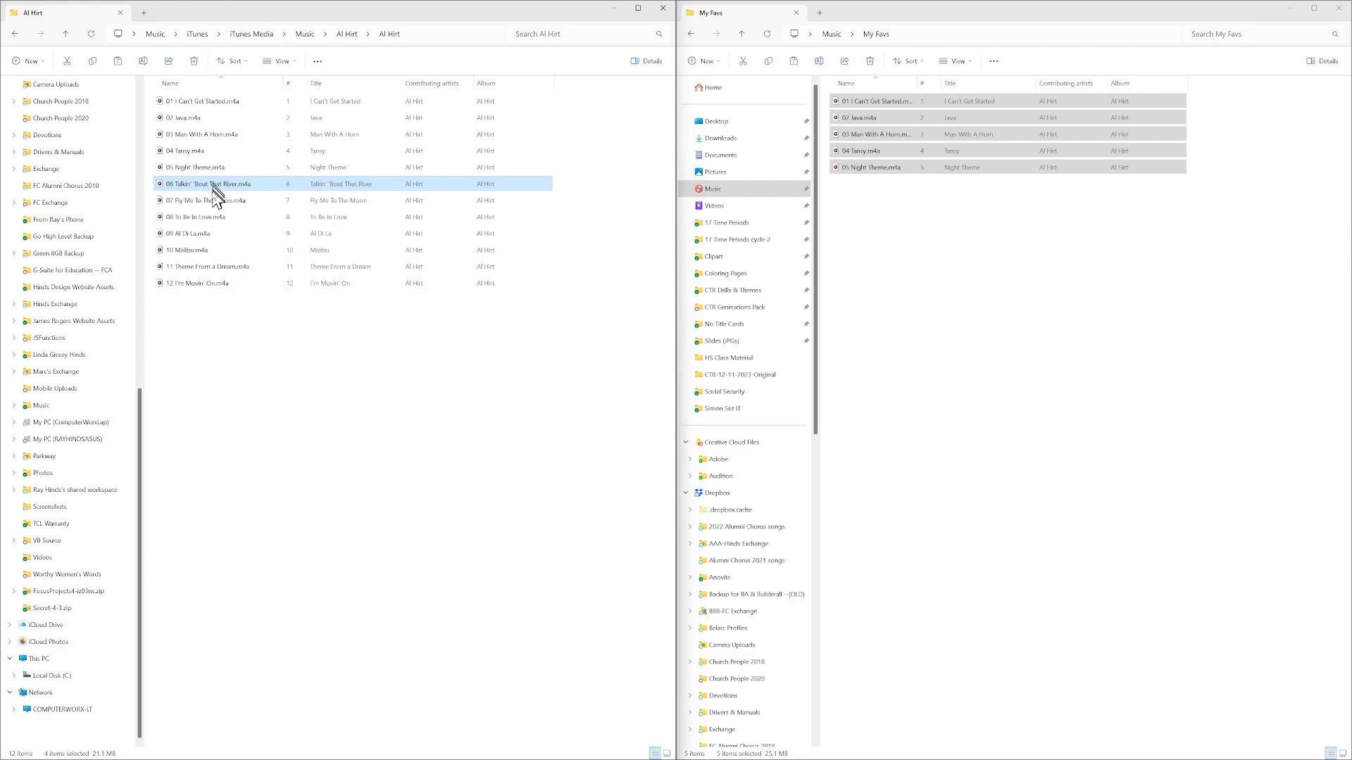
ctrl+click(209, 218)
ctrl+click(192, 251)
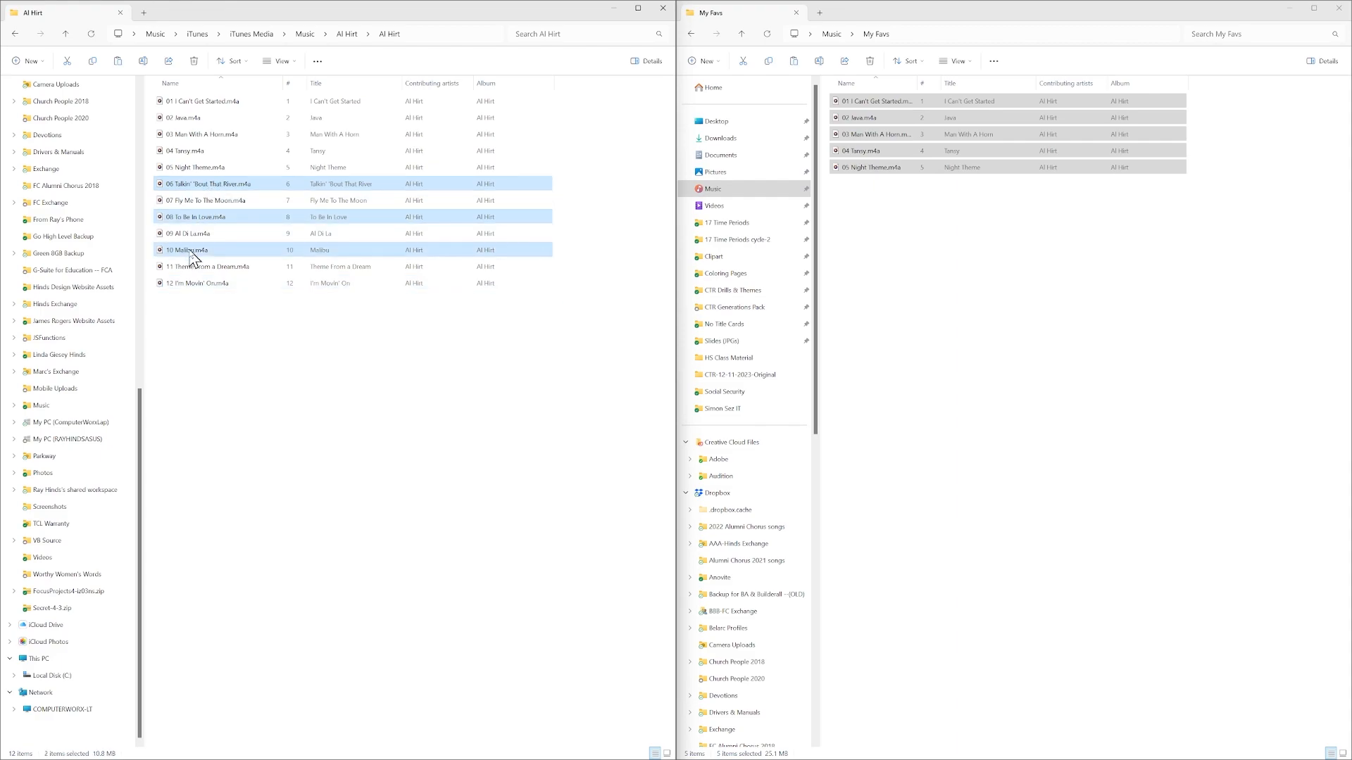
ctrl+click(188, 283)
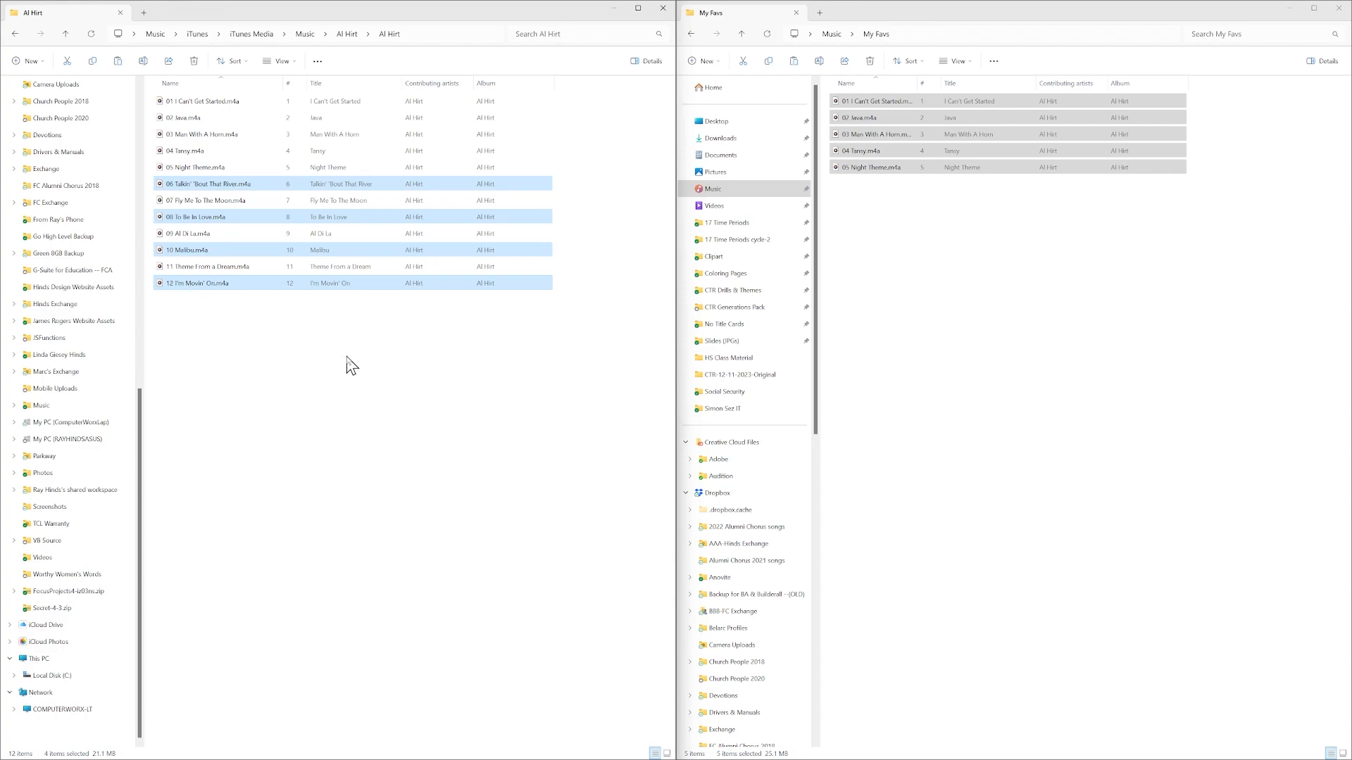
click(927, 310)
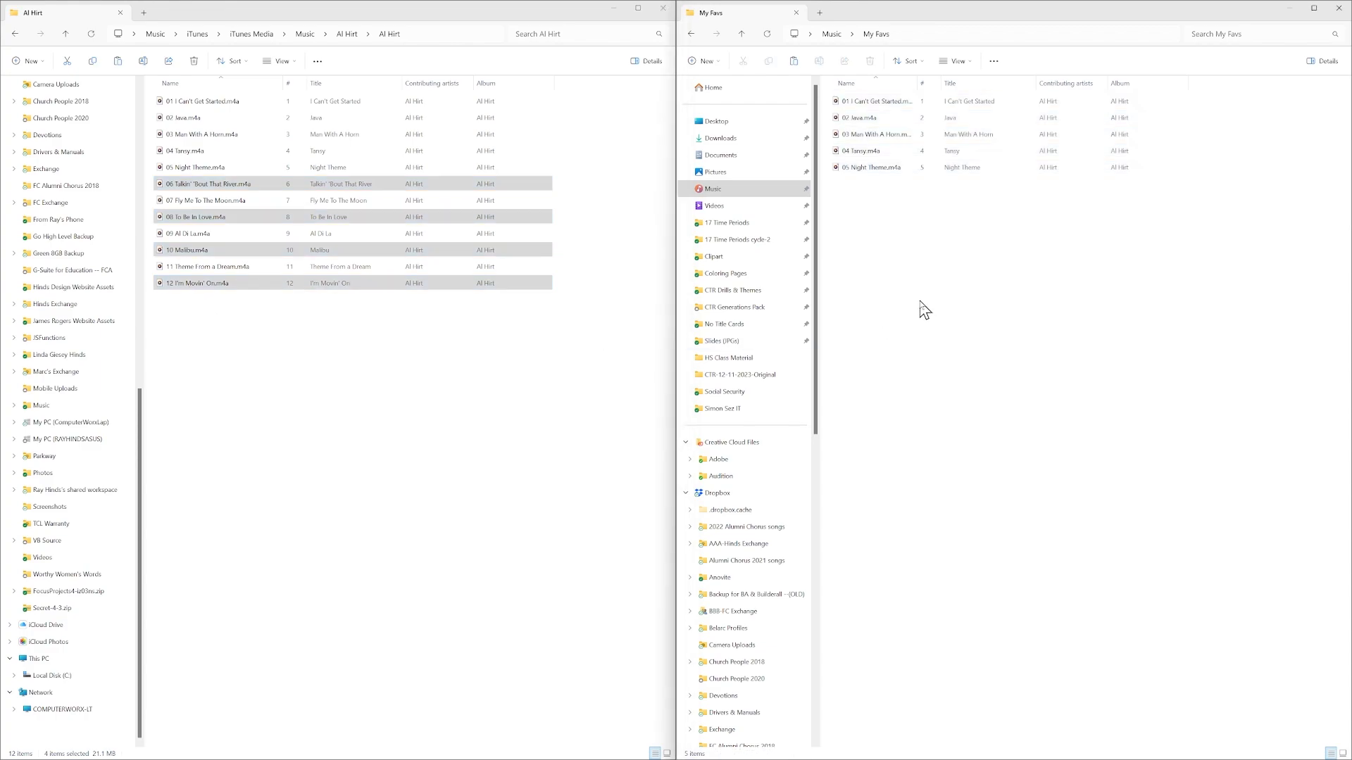
key(ctrl+v)
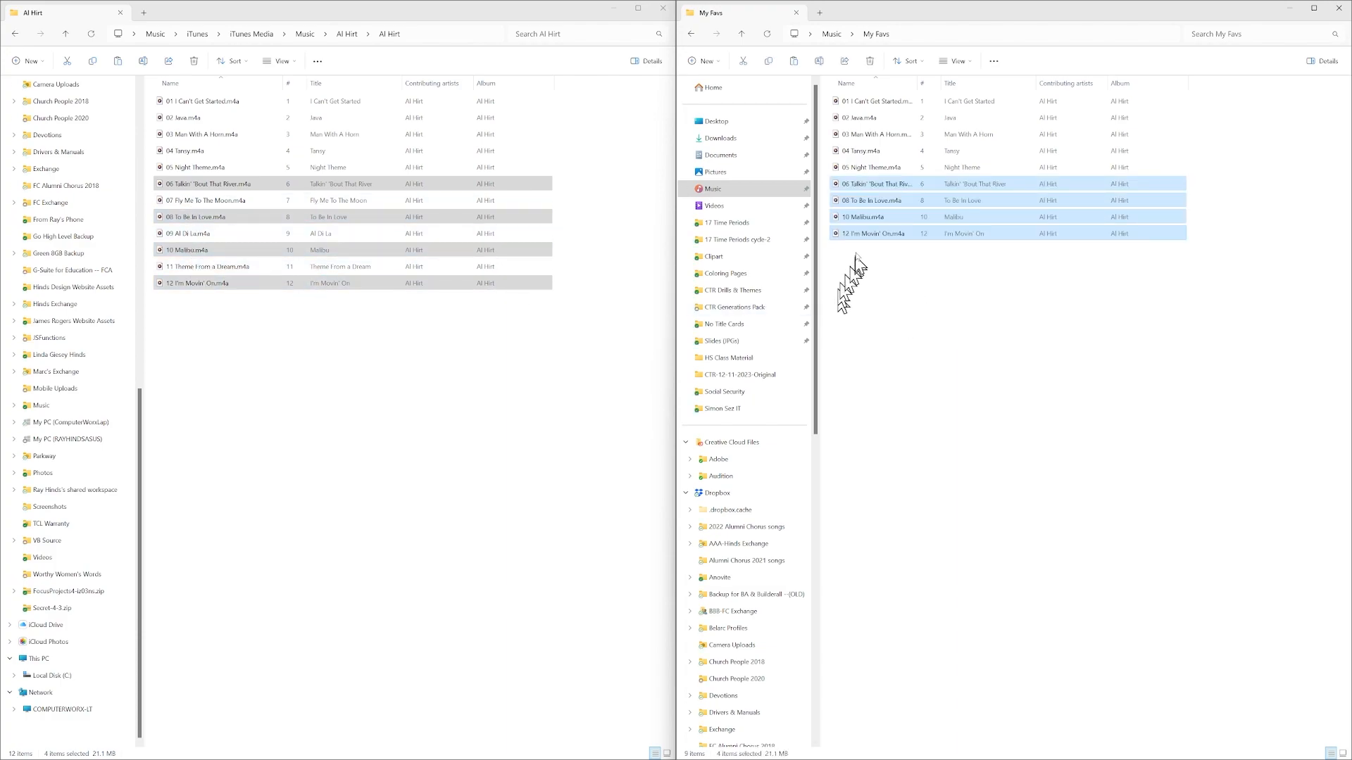
click(880, 300)
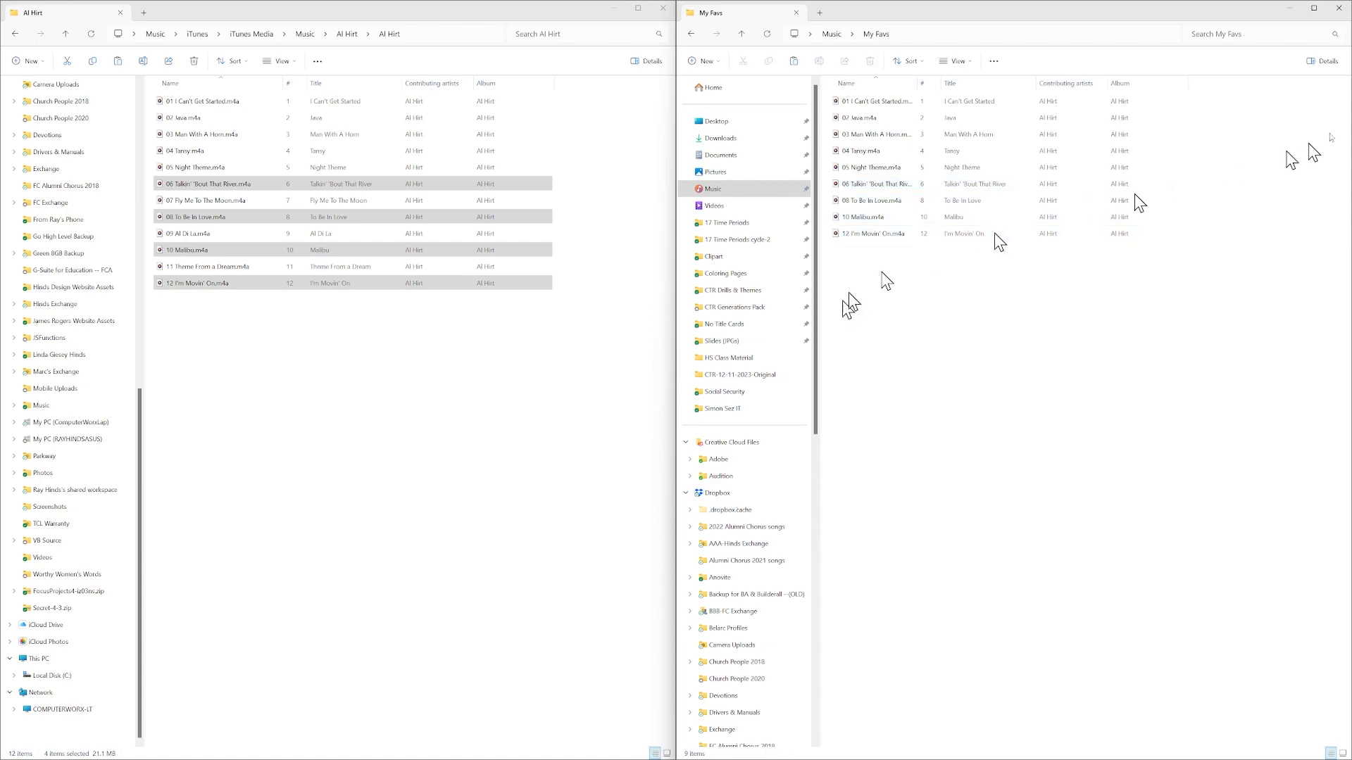
click(462, 331)
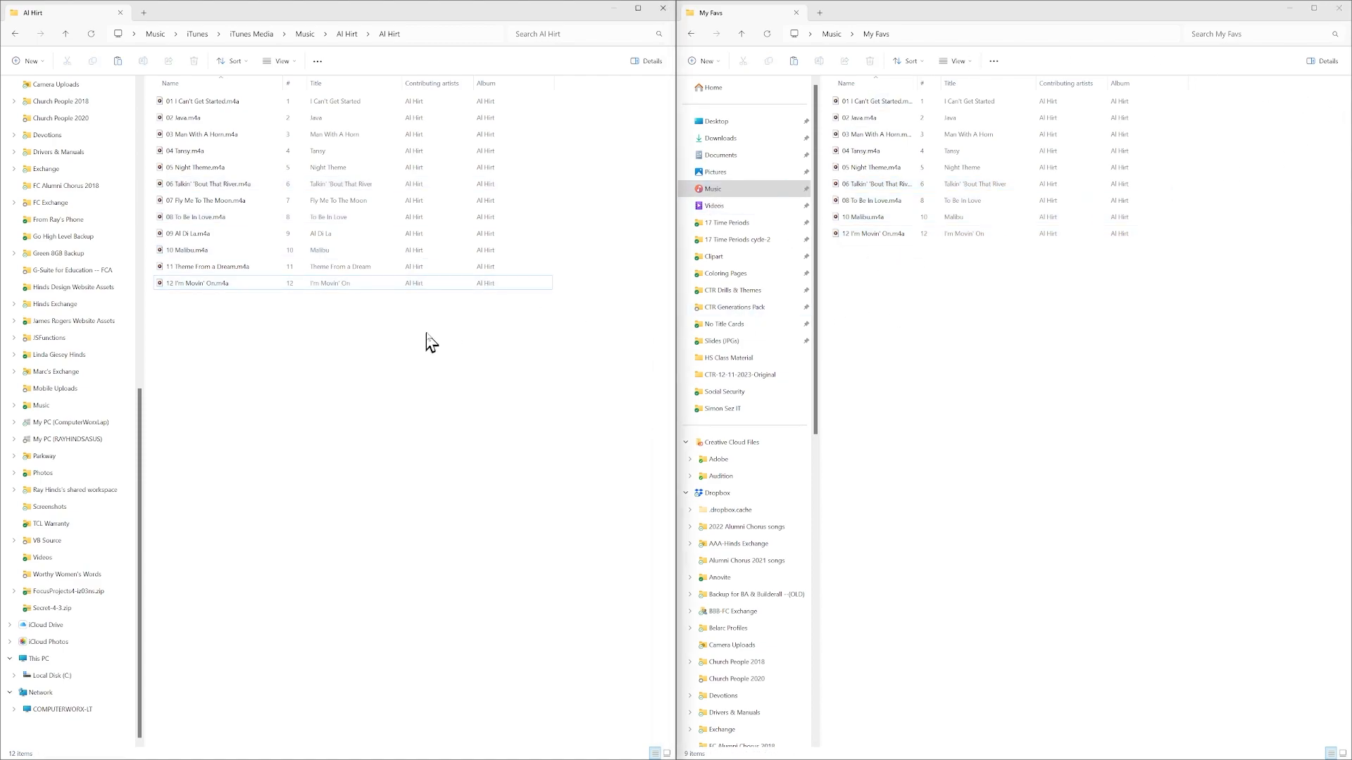